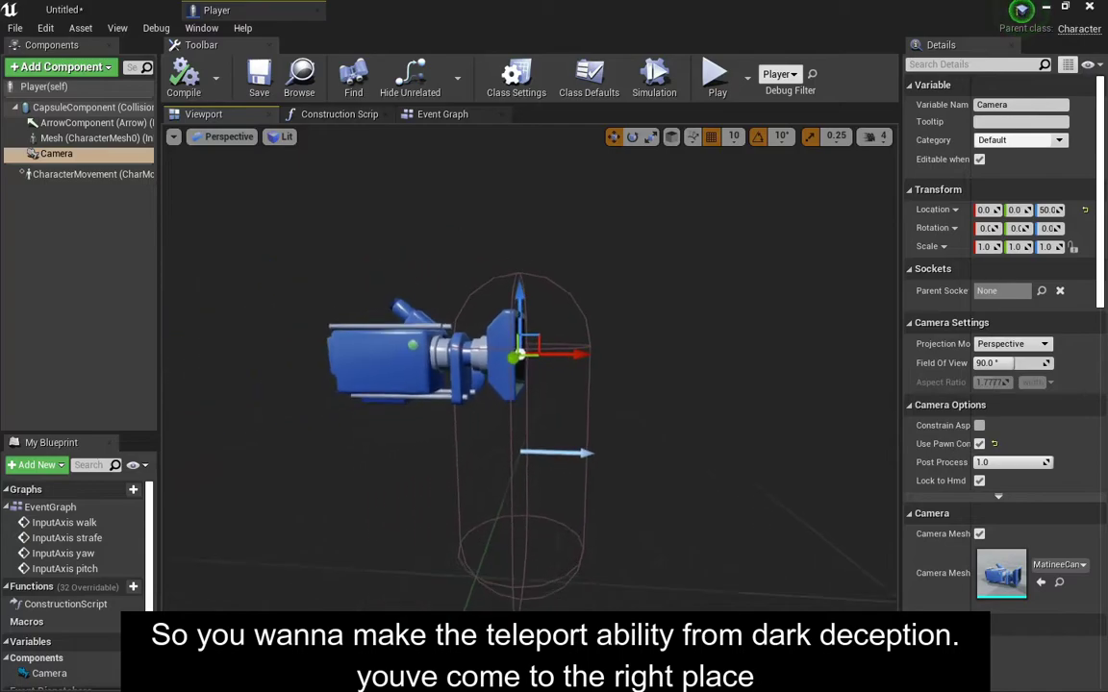
Step: Add a Spring Arm component to the Player under the Camera
click(27, 70)
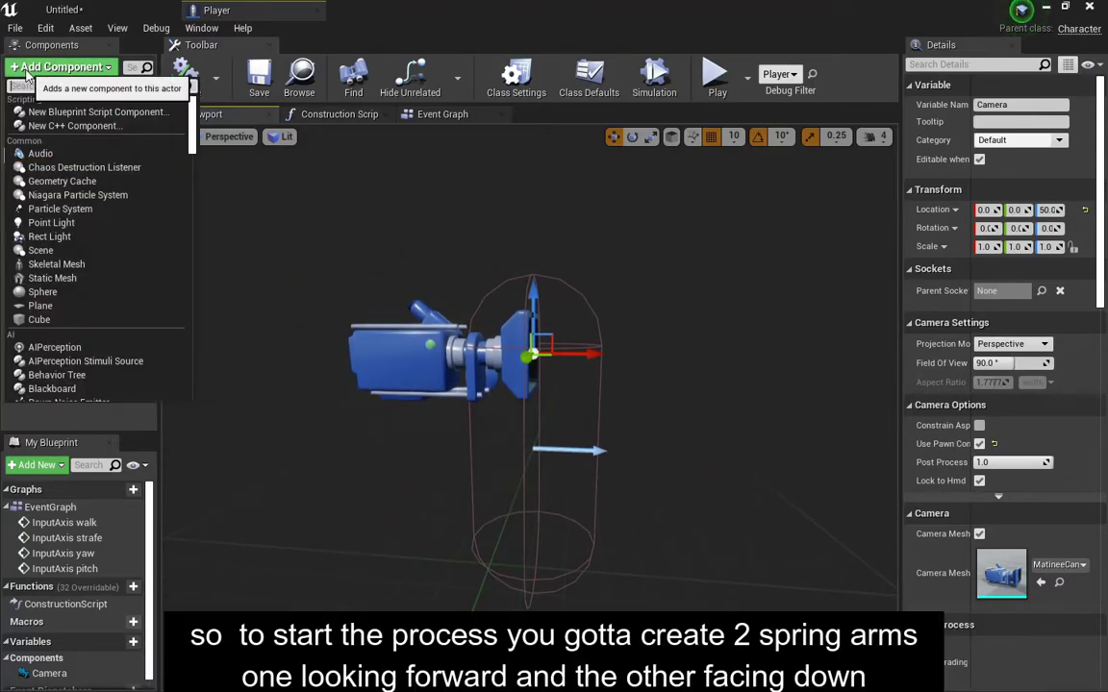
text(spri)
key(Return)
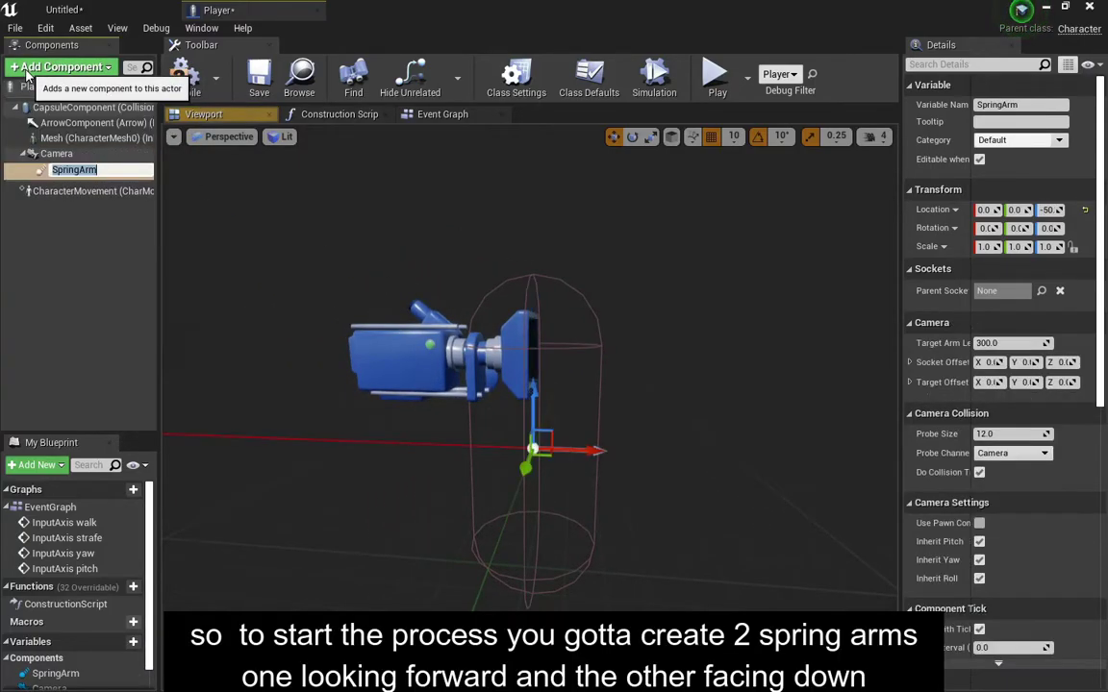
Step: Rotate the spring arm's yaw to 180 degrees in the viewport
right_drag(354, 169, 354, 202)
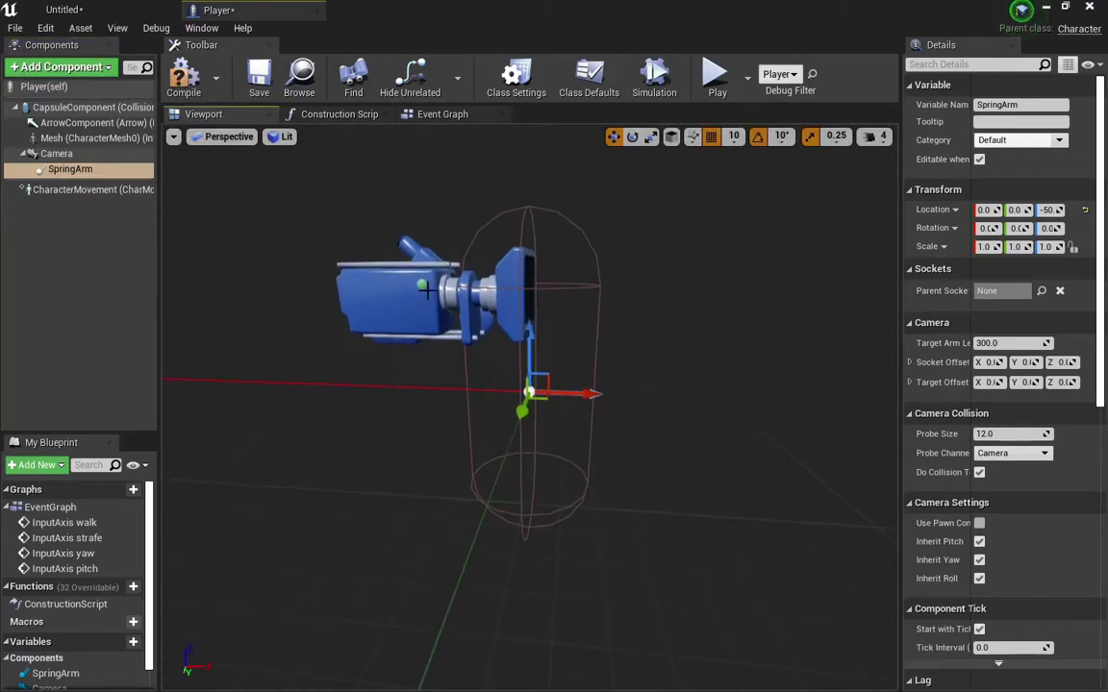
key(e)
drag(552, 415, 615, 413)
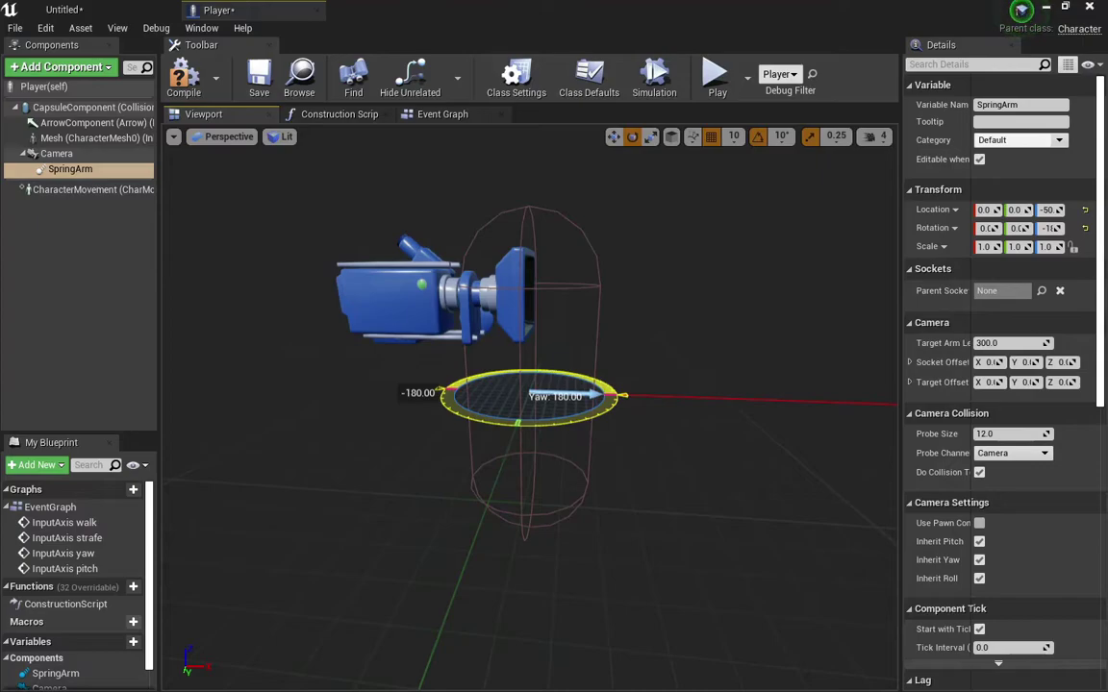
key(w)
mouse_move(529, 284)
right_down()
mouse_move(452, 317)
mouse_move(462, 288)
right_up()
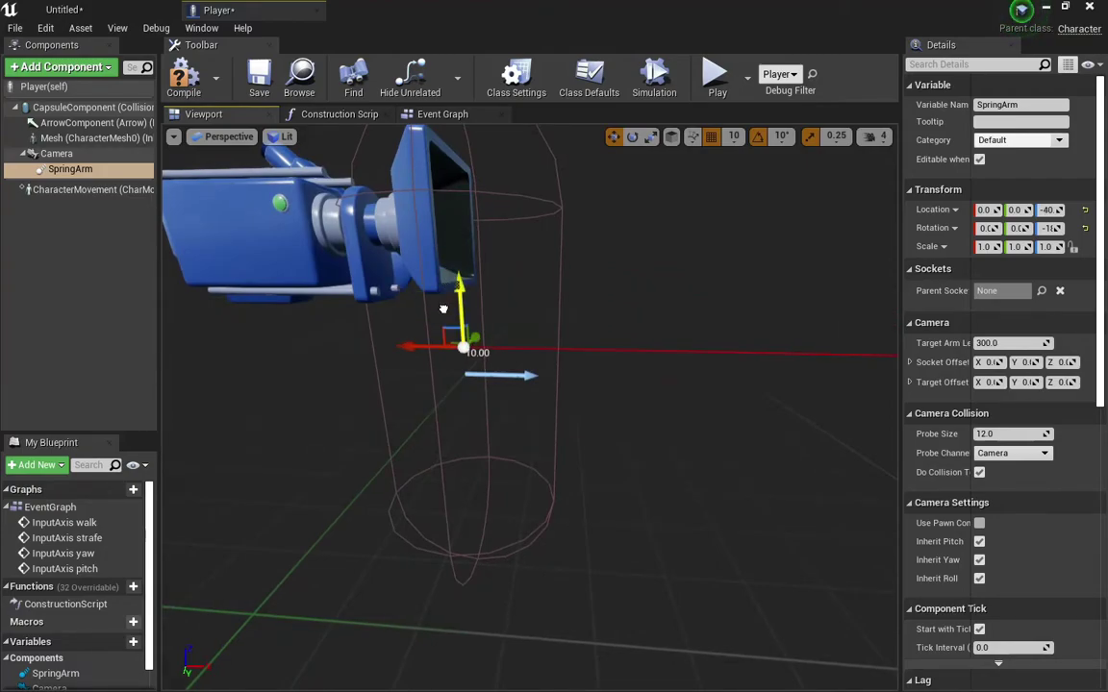
Step: Add a second spring arm and reset its location and rotation
click(53, 67)
text(spr)
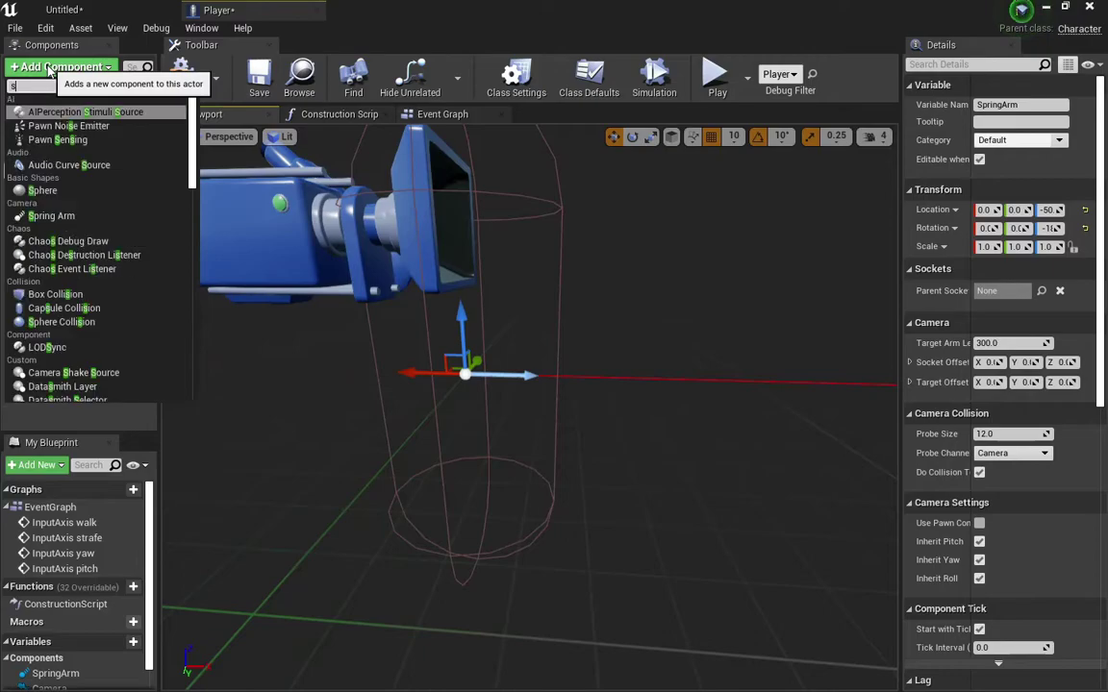
key(Return)
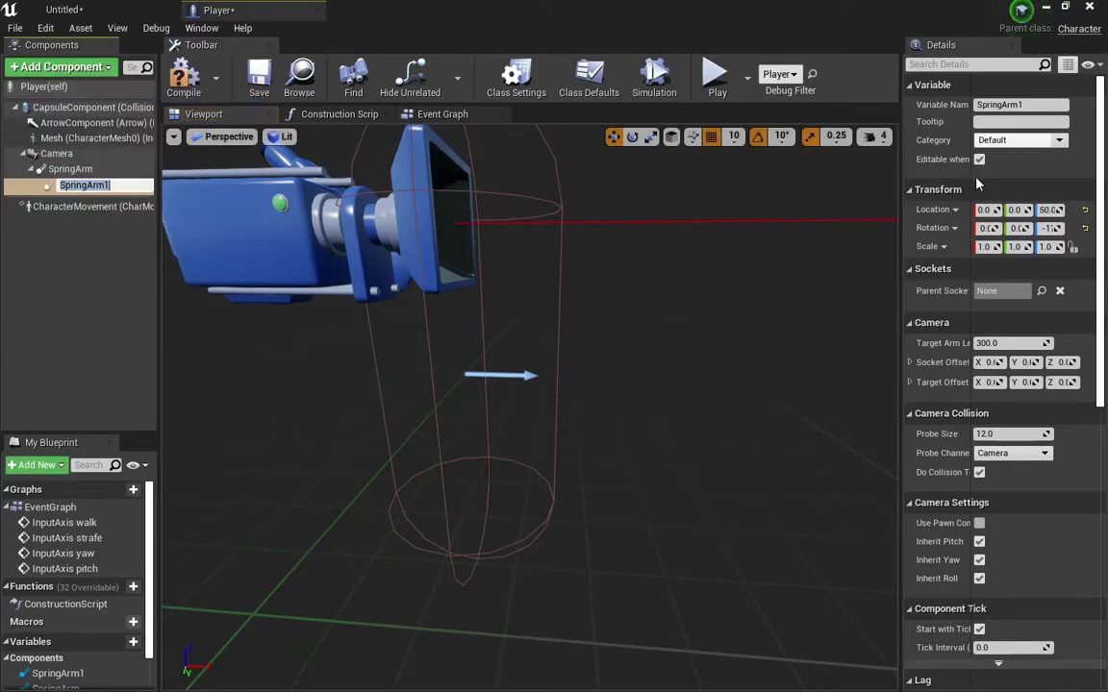
click(1084, 210)
click(1084, 227)
Step: Pitch the second spring arm down to 90 degrees and set its arm length to 500
right_drag(577, 288, 625, 317)
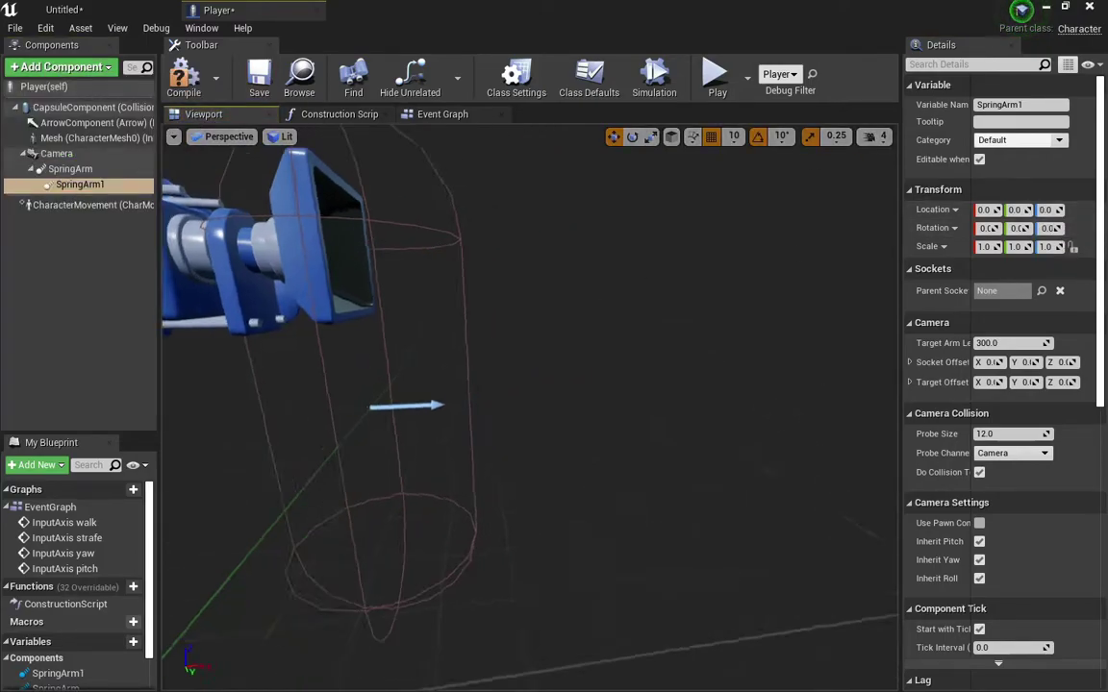
key(e)
drag(688, 325, 673, 251)
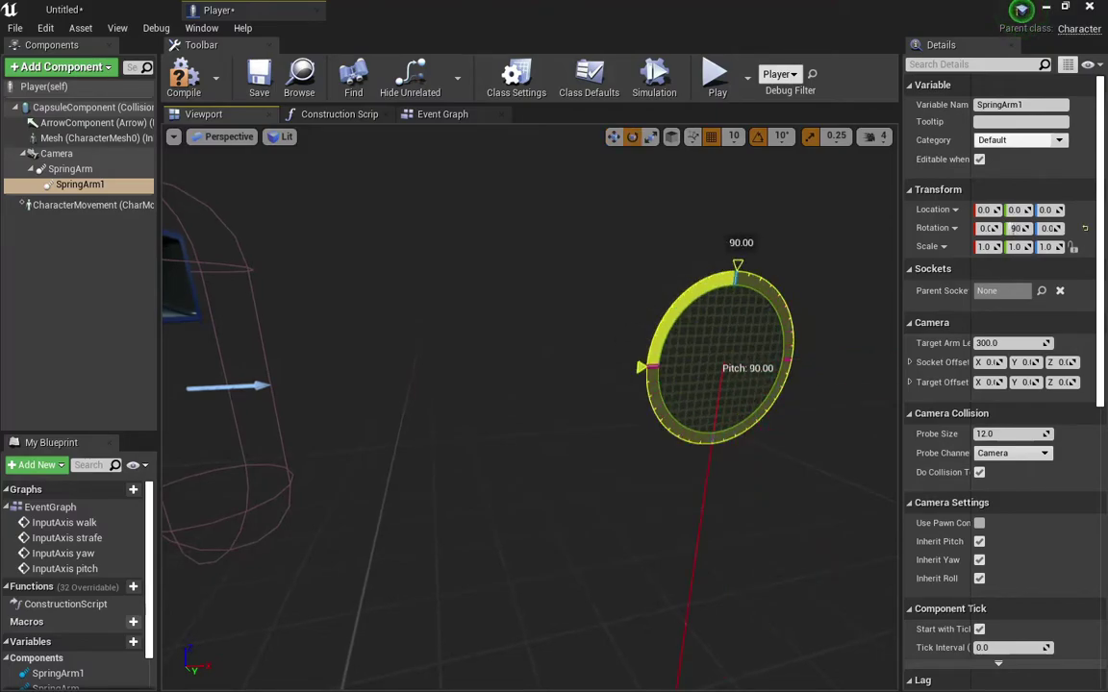
mouse_move(576, 336)
right_down()
mouse_move(654, 385)
mouse_move(597, 365)
right_up()
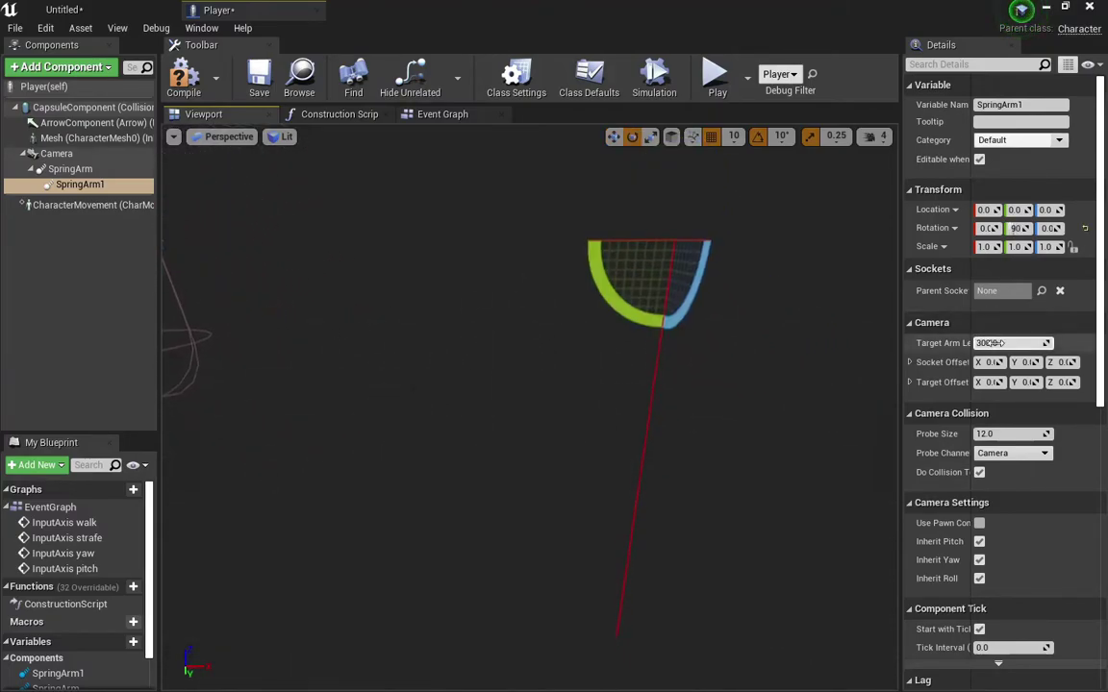
drag(986, 343, 1006, 343)
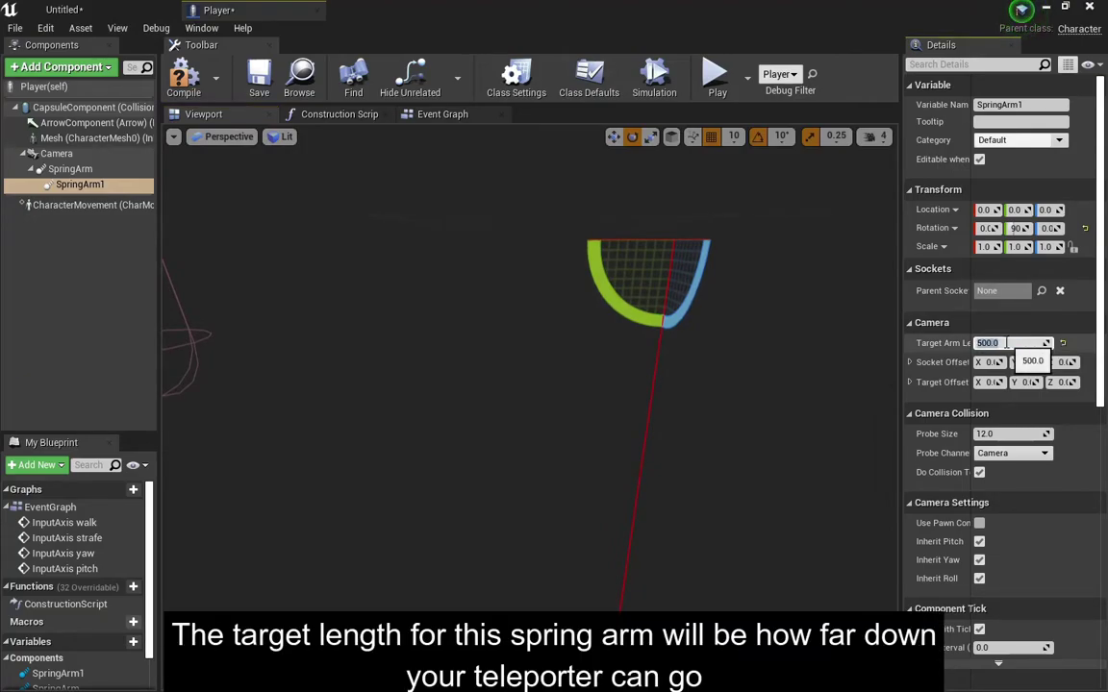
Step: Select the first spring arm, then switch back to the level editor
right_drag(367, 369, 413, 384)
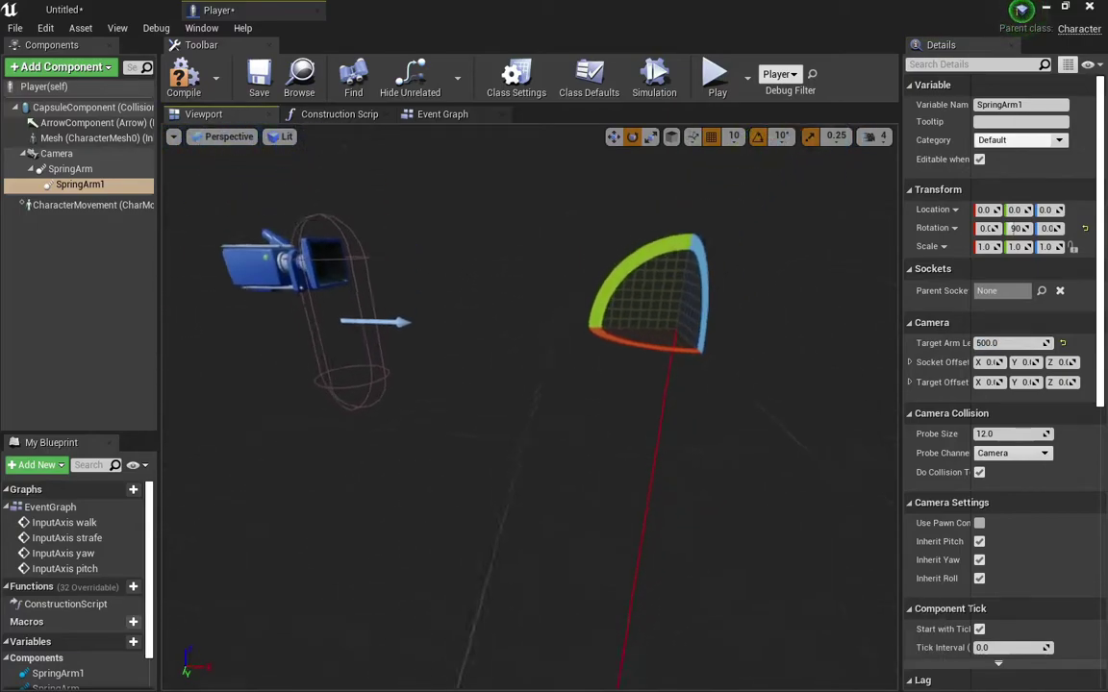
click(81, 170)
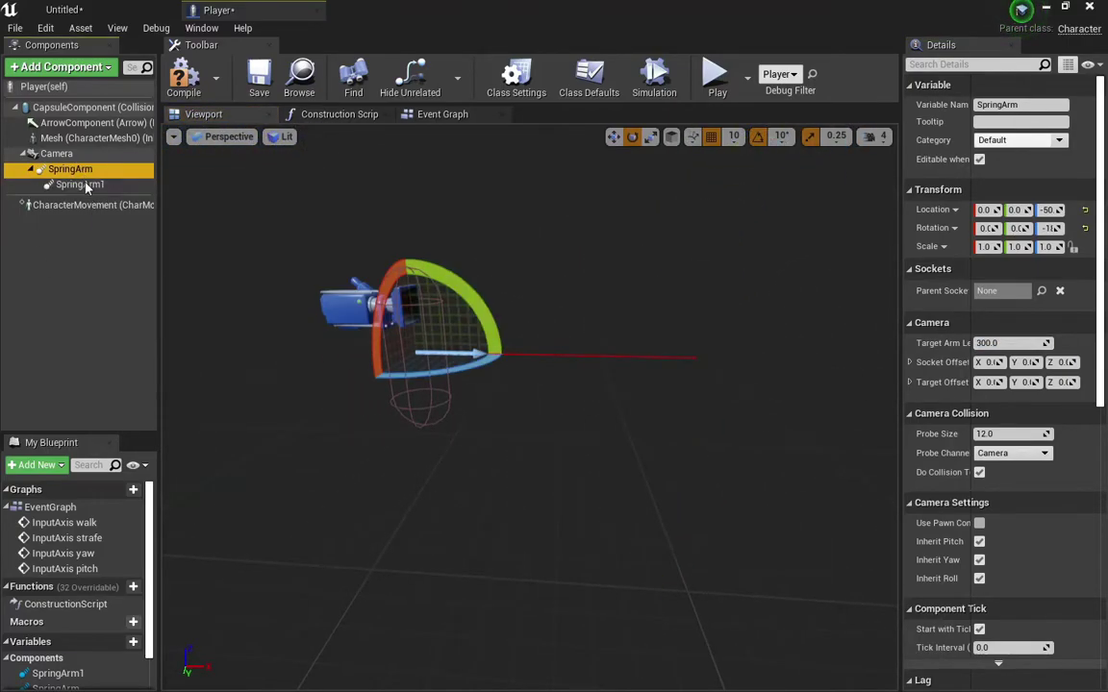
click(121, 8)
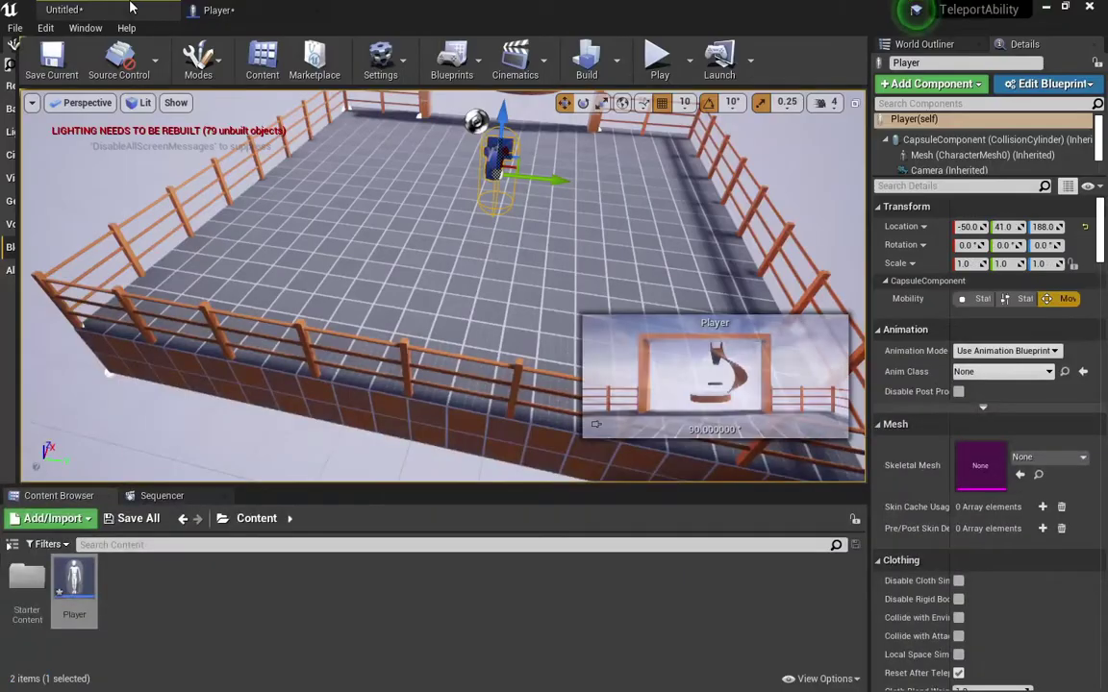
Step: Add a new axis mapping on the Input page of Project Settings
click(45, 28)
click(95, 246)
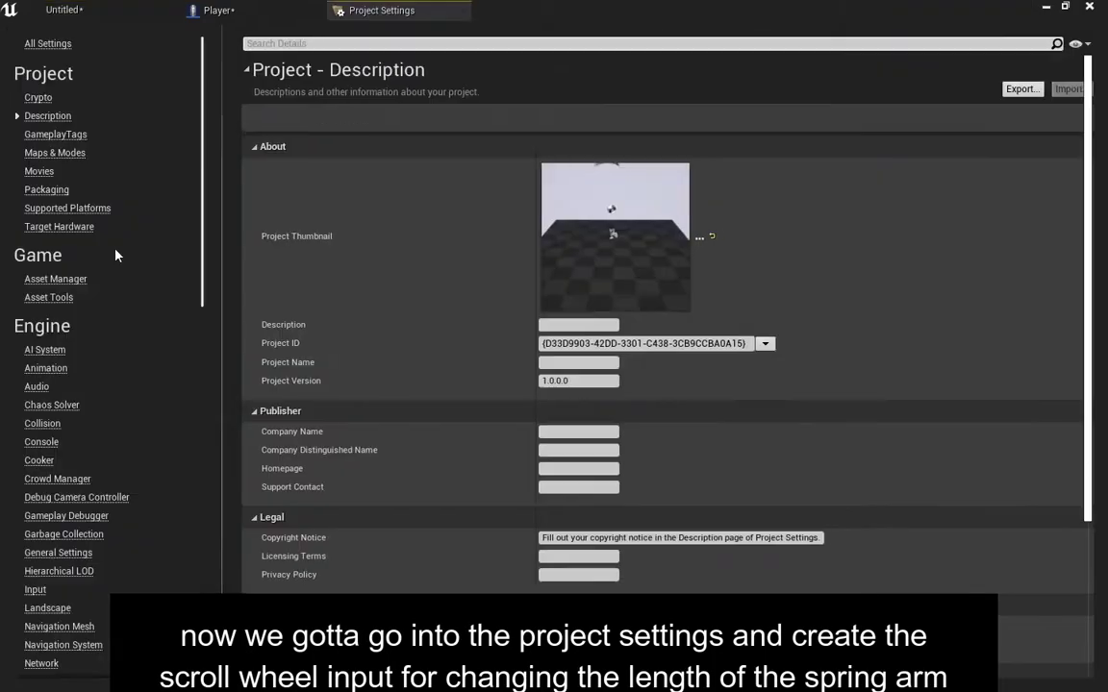
click(34, 593)
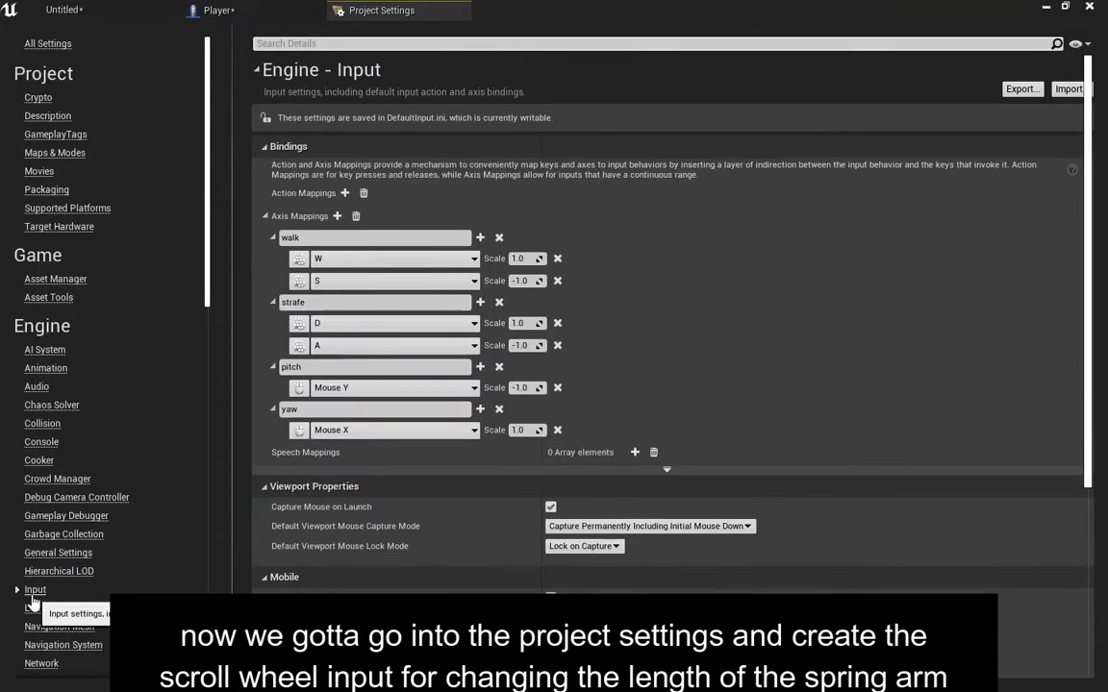
click(337, 215)
Step: Name the new axis mapping Scroll, bind it to Mouse Wheel Axis, and close the settings
click(273, 238)
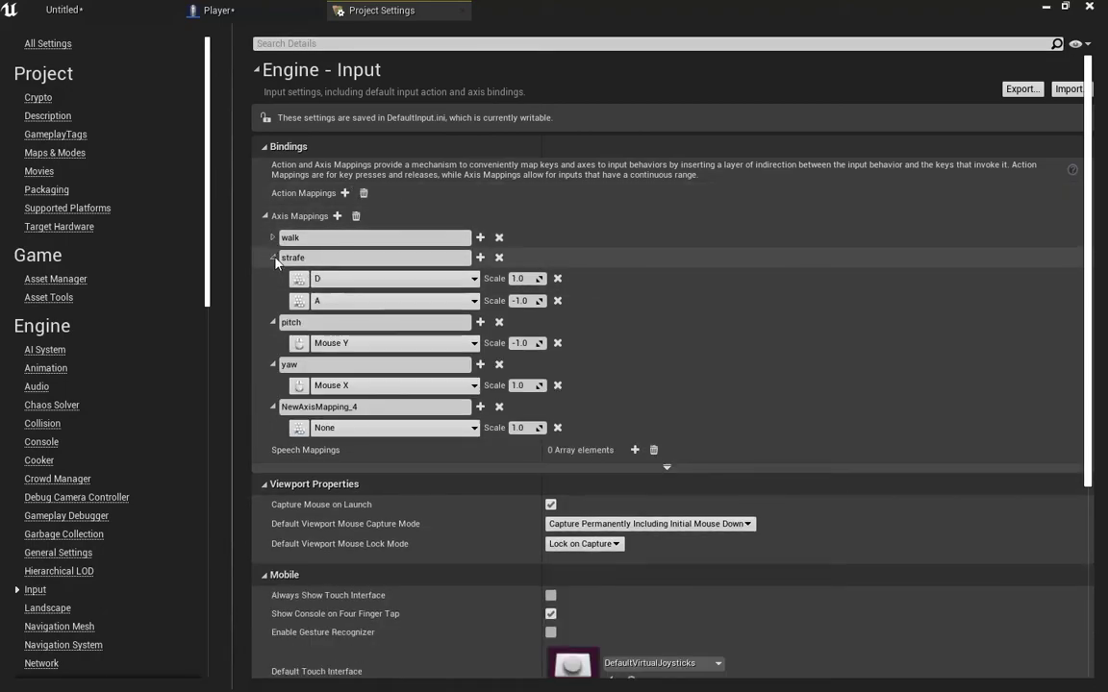
click(273, 258)
click(273, 277)
click(273, 297)
click(335, 317)
text(Scroll)
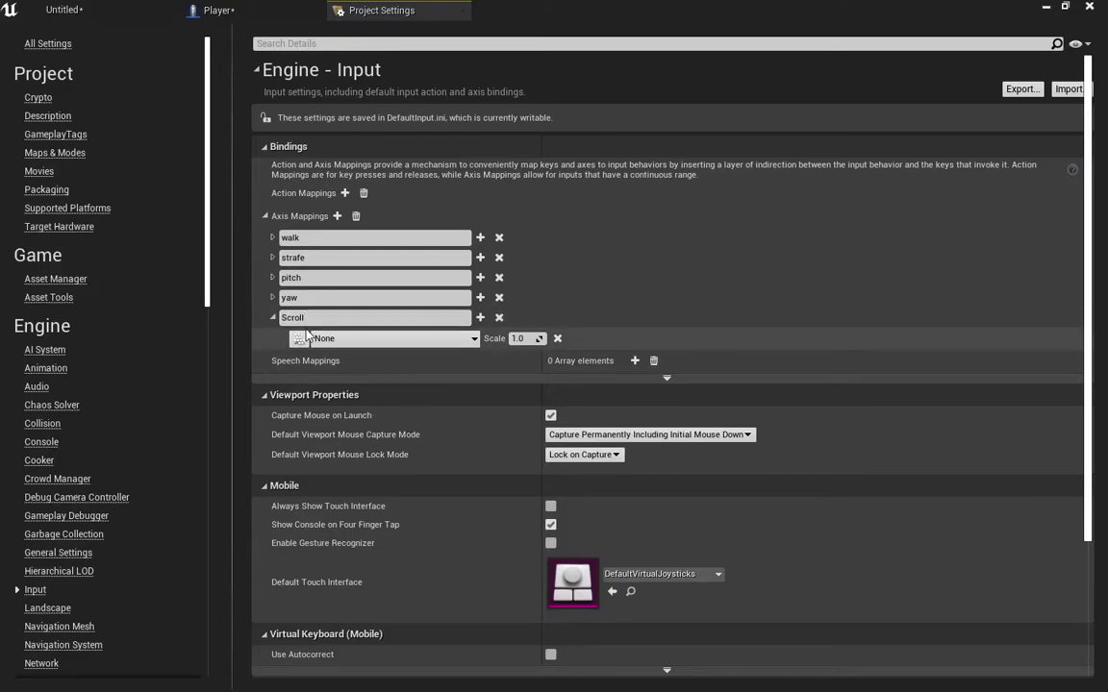
click(299, 339)
scroll(301, 342, down, 1)
click(346, 264)
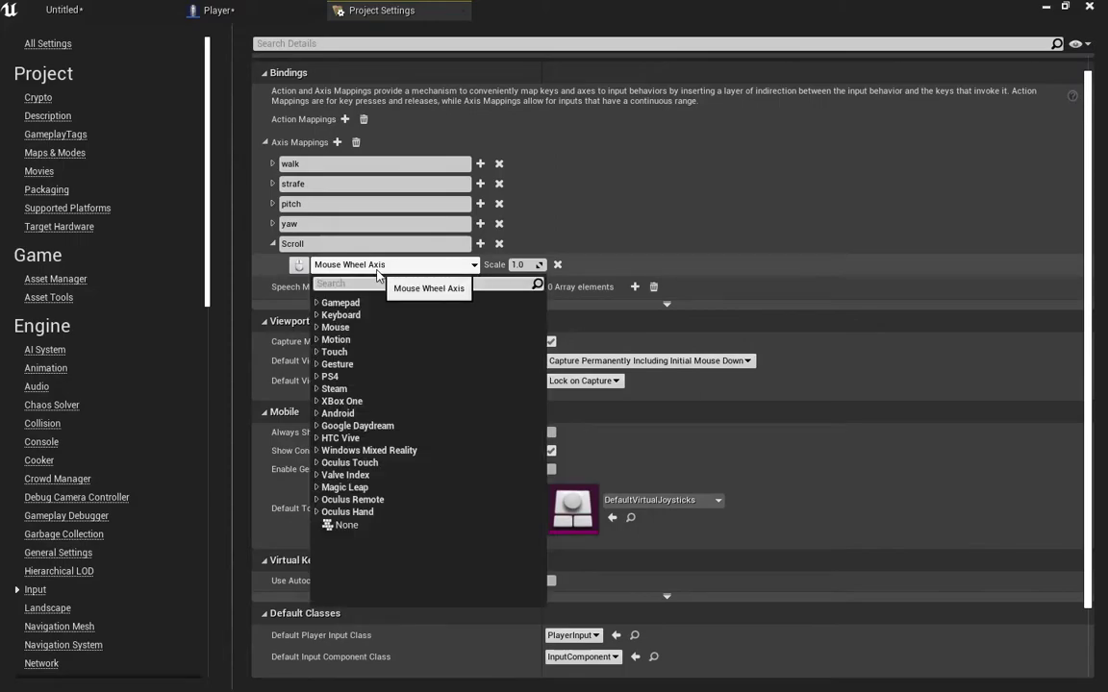
click(555, 202)
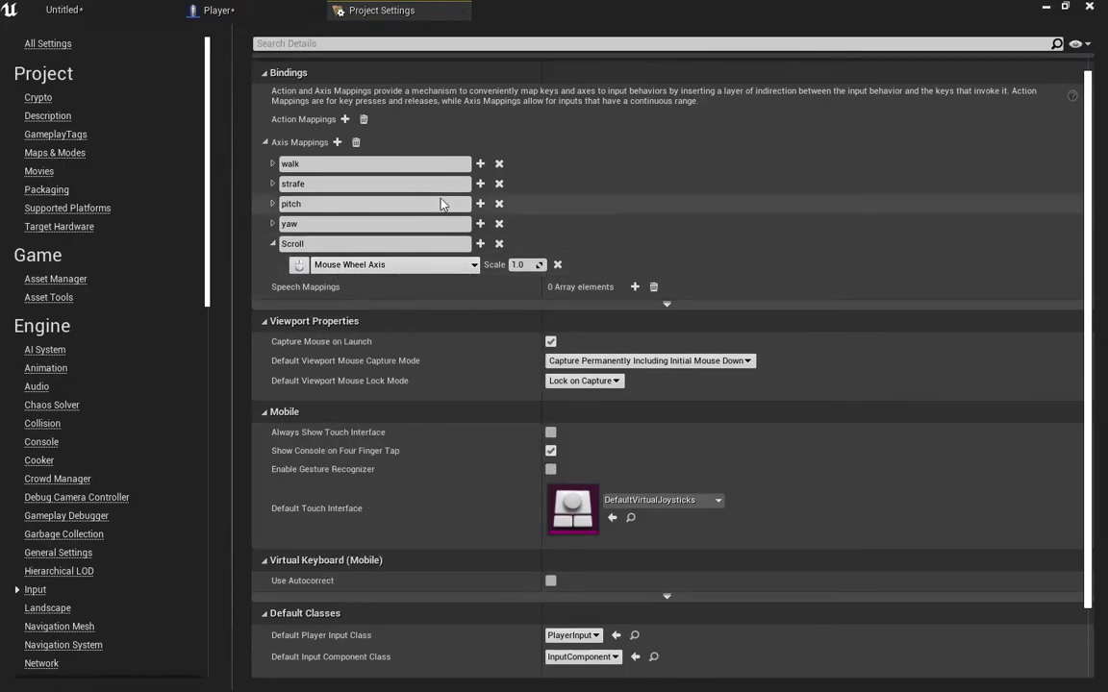
click(429, 10)
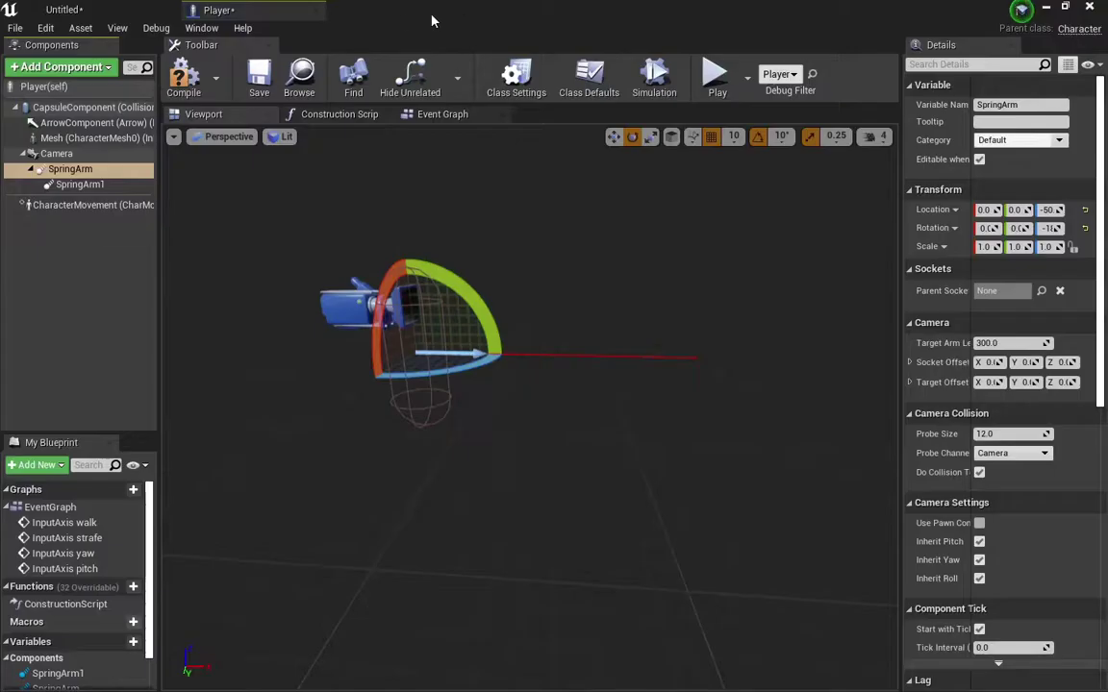
Step: Add an InputAxis Scroll event node to the Player's event graph
click(426, 115)
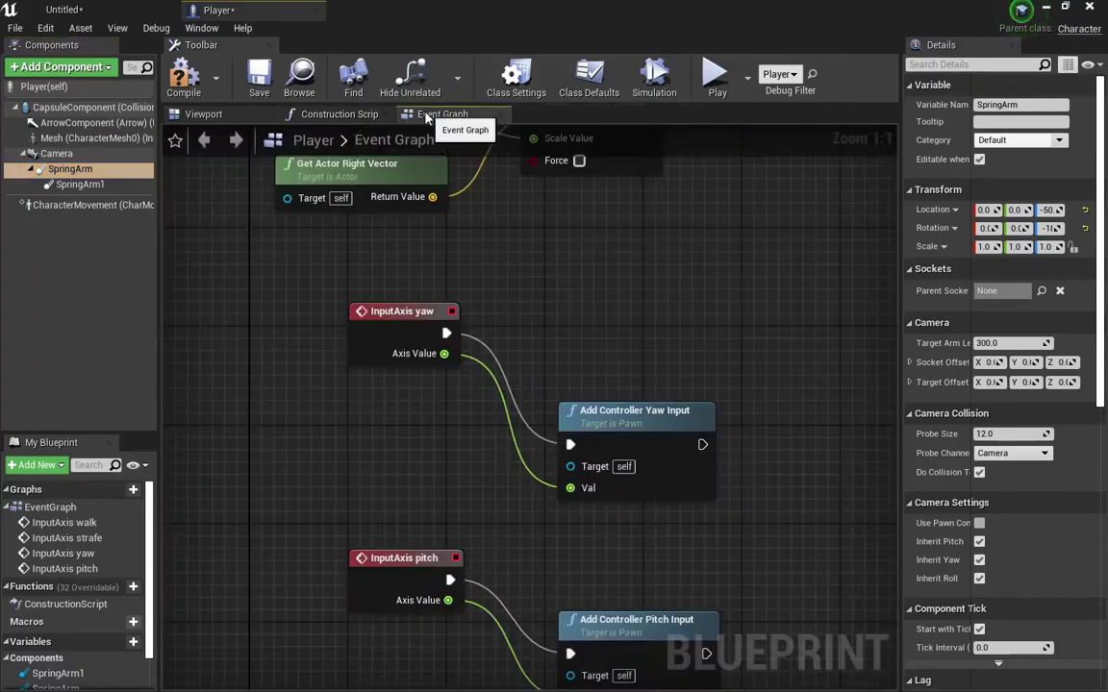
scroll(440, 415, down, 8)
scroll(395, 292, up, 4)
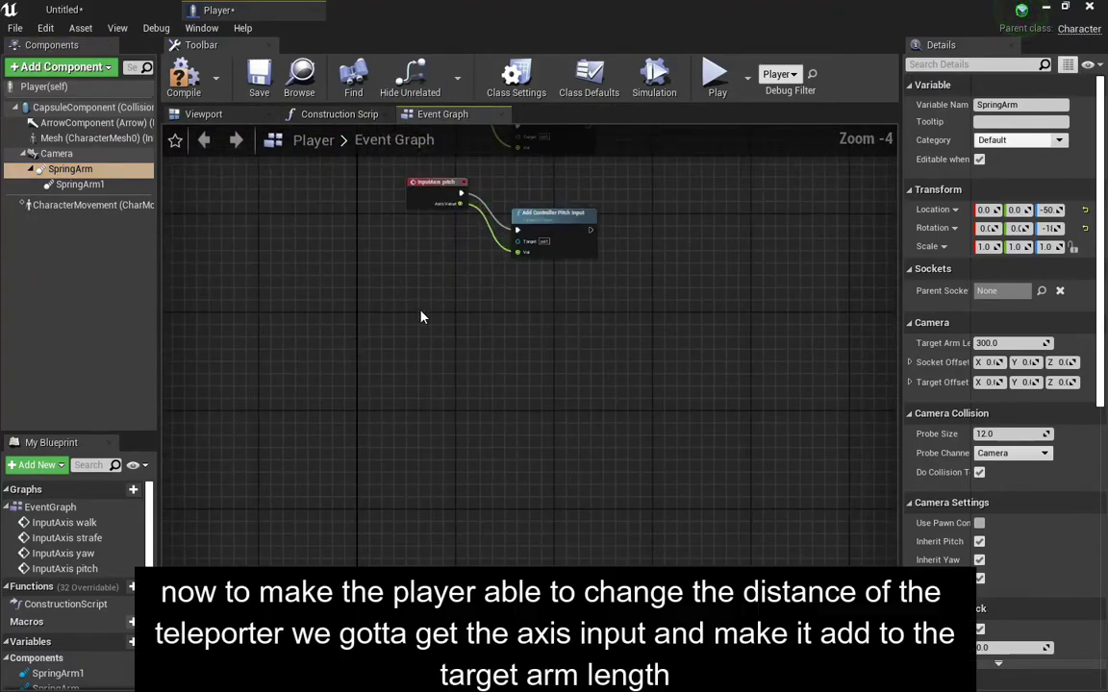
right_click(421, 318)
text(scroll)
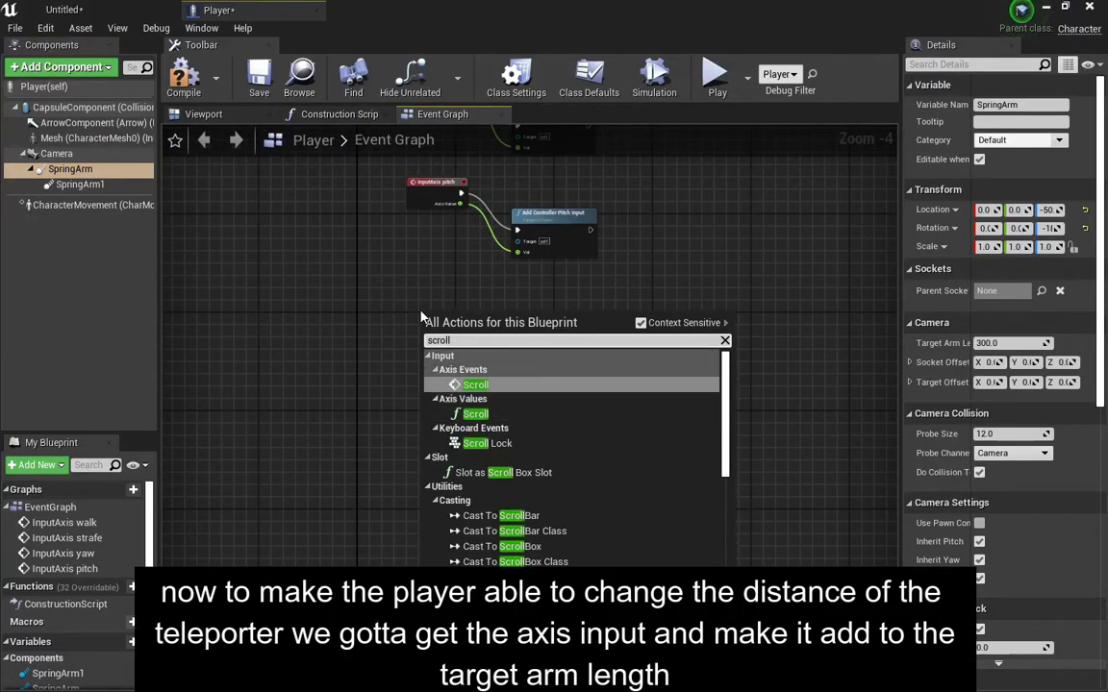
key(Return)
Step: Place a SpringArm reference and a SET Target Arm Length node from it
scroll(450, 452, up, 4)
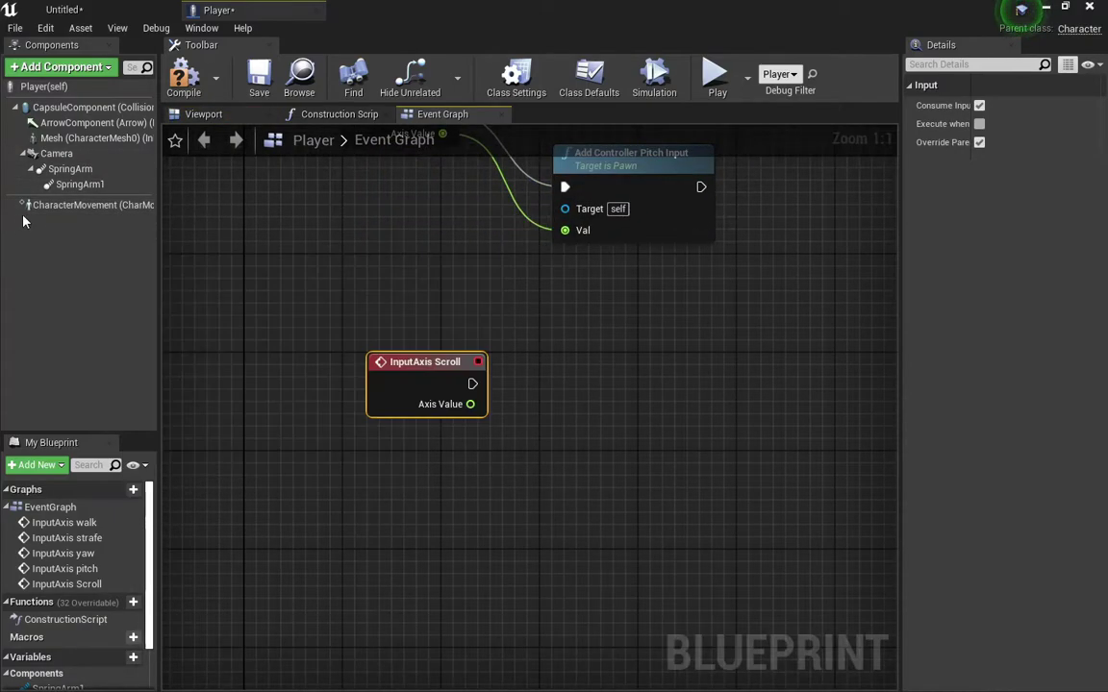
mouse_move(70, 169)
mouse_down()
mouse_move(205, 208)
mouse_move(408, 312)
mouse_up()
drag(486, 316, 536, 418)
text(se)
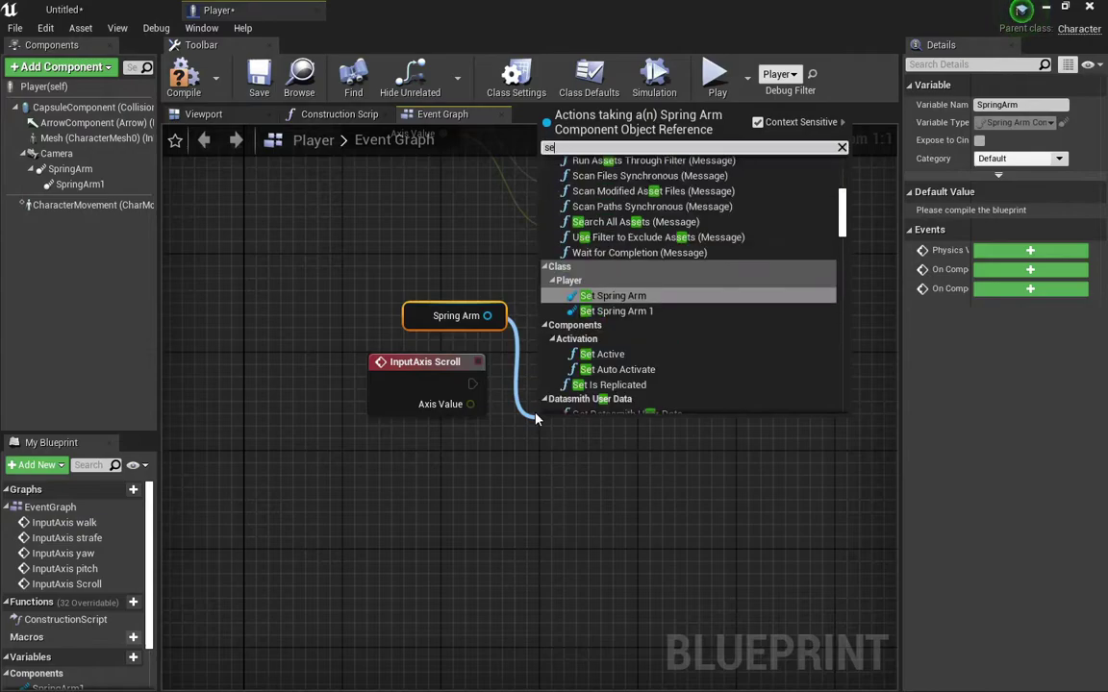
text(t target a)
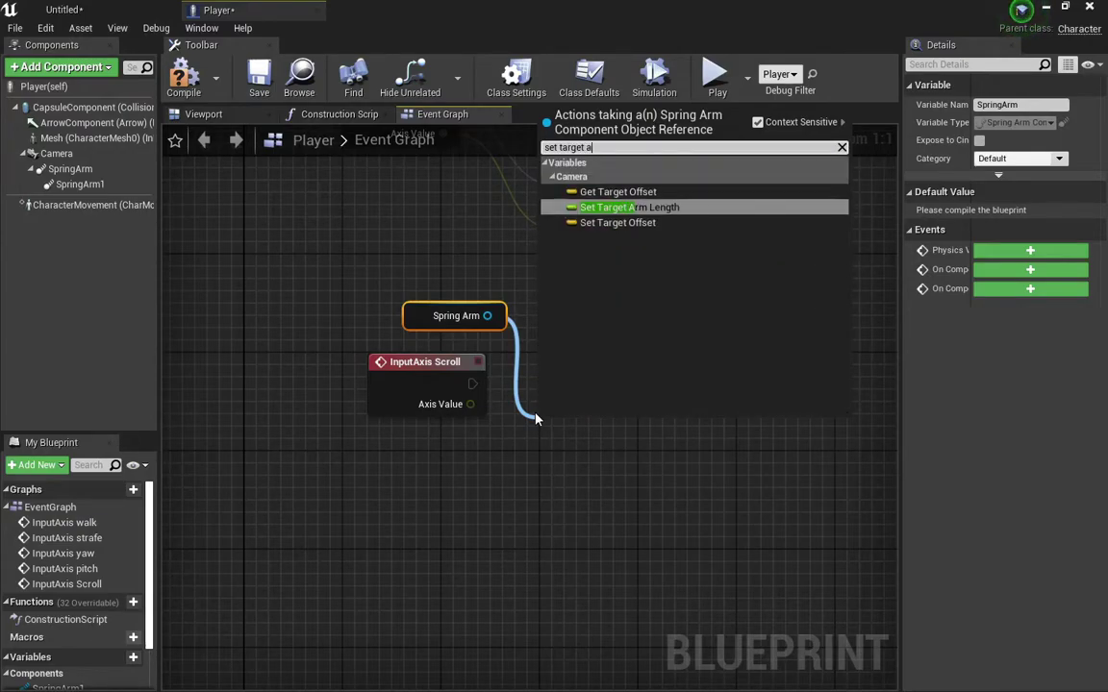
key(Return)
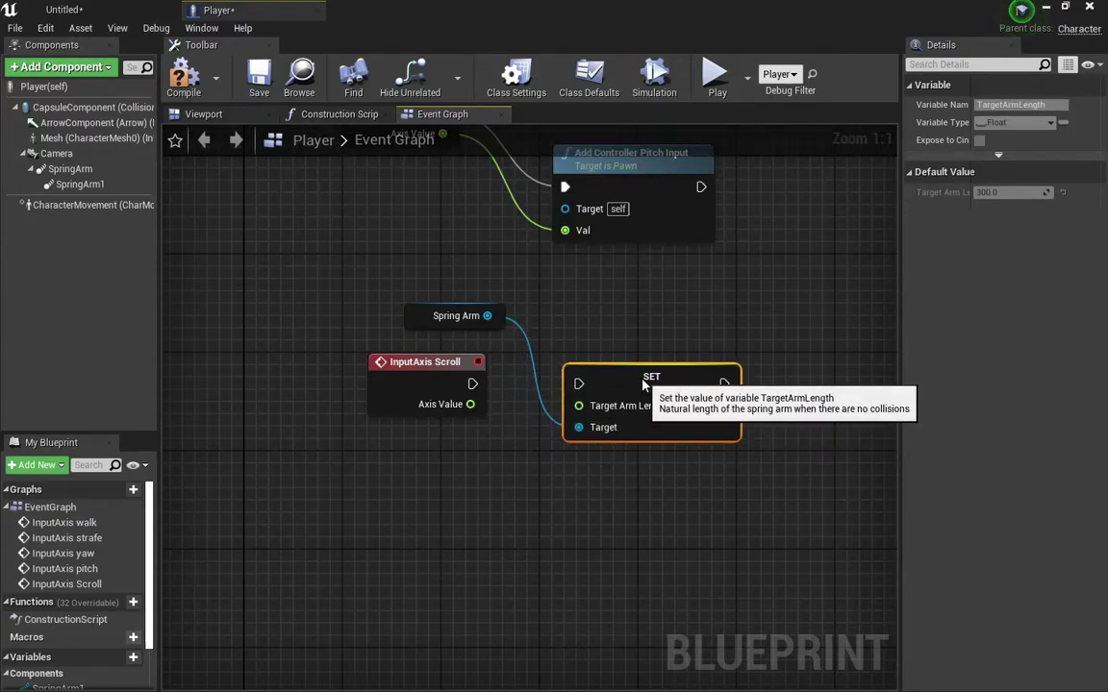
mouse_move(594, 420)
mouse_down()
mouse_move(577, 387)
mouse_move(472, 383)
mouse_up()
Step: Wire the Scroll event to SET, feeding Axis Value plus current length into Target Arm Length
drag(721, 405, 637, 509)
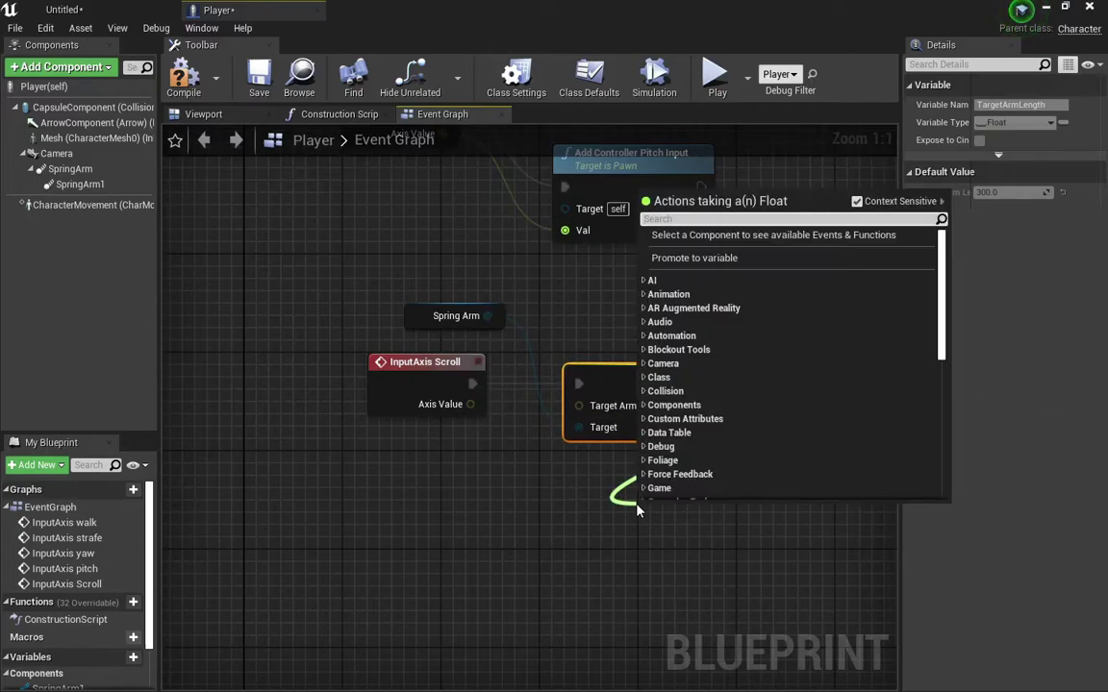
text(+)
key(Return)
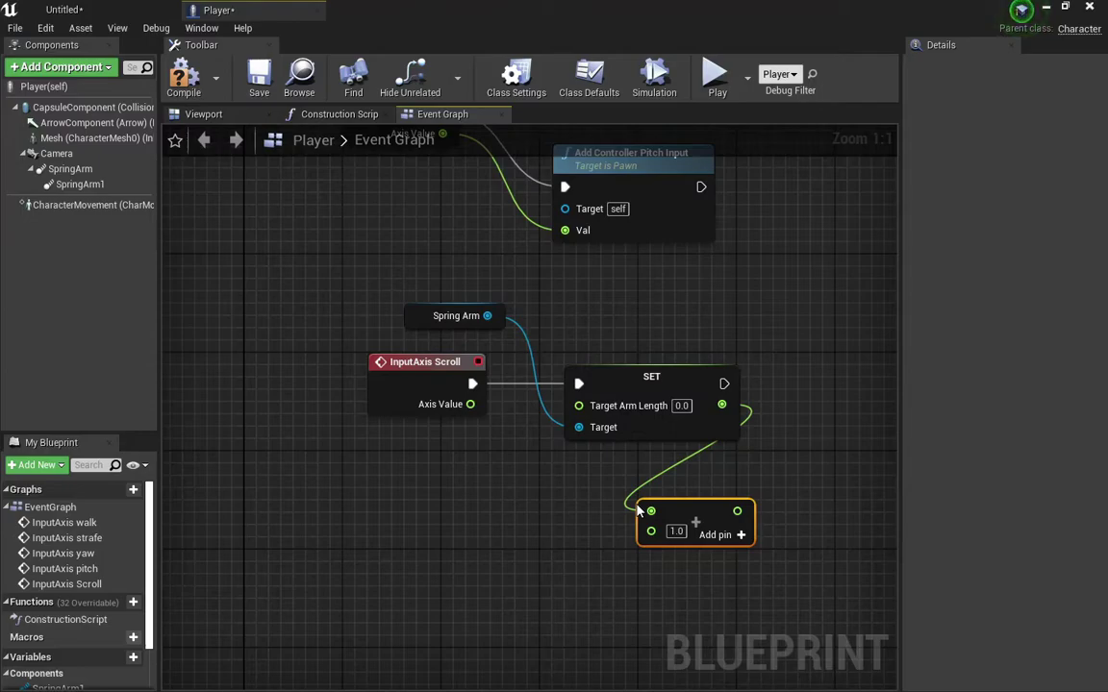
drag(662, 532, 454, 406)
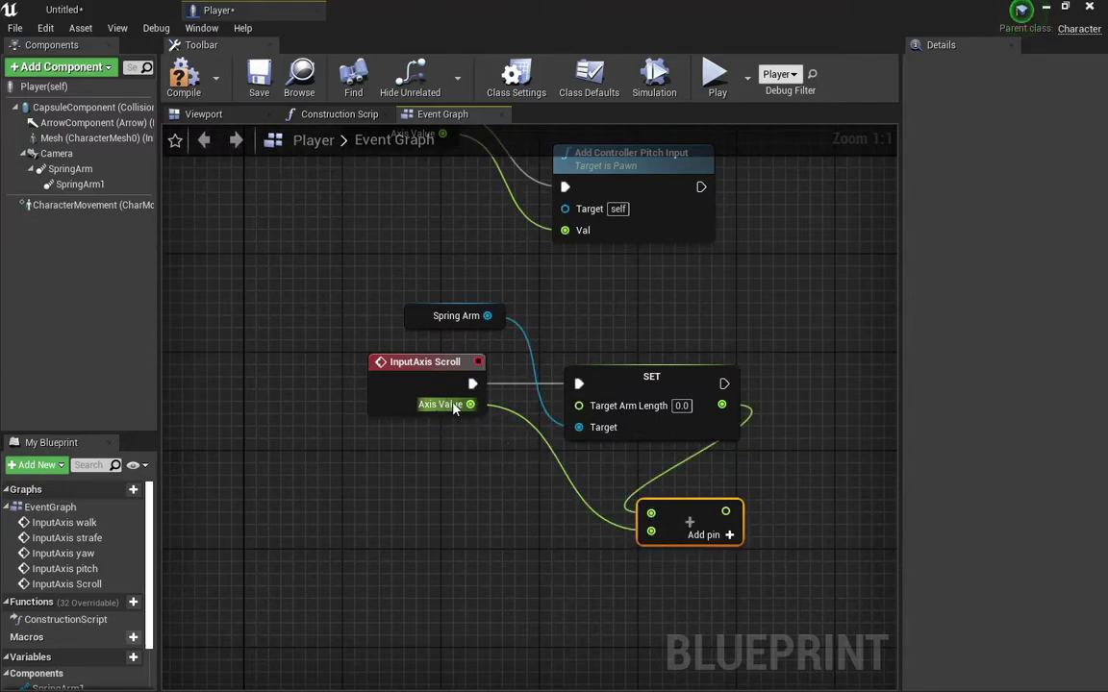
drag(725, 511, 578, 405)
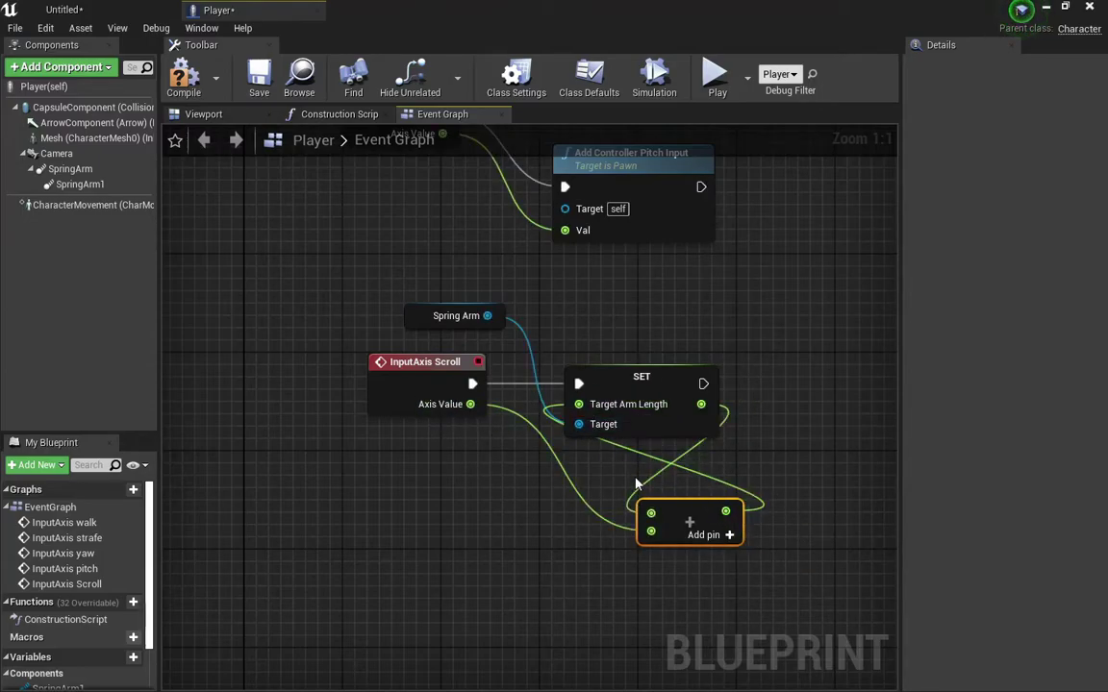
drag(690, 515, 654, 534)
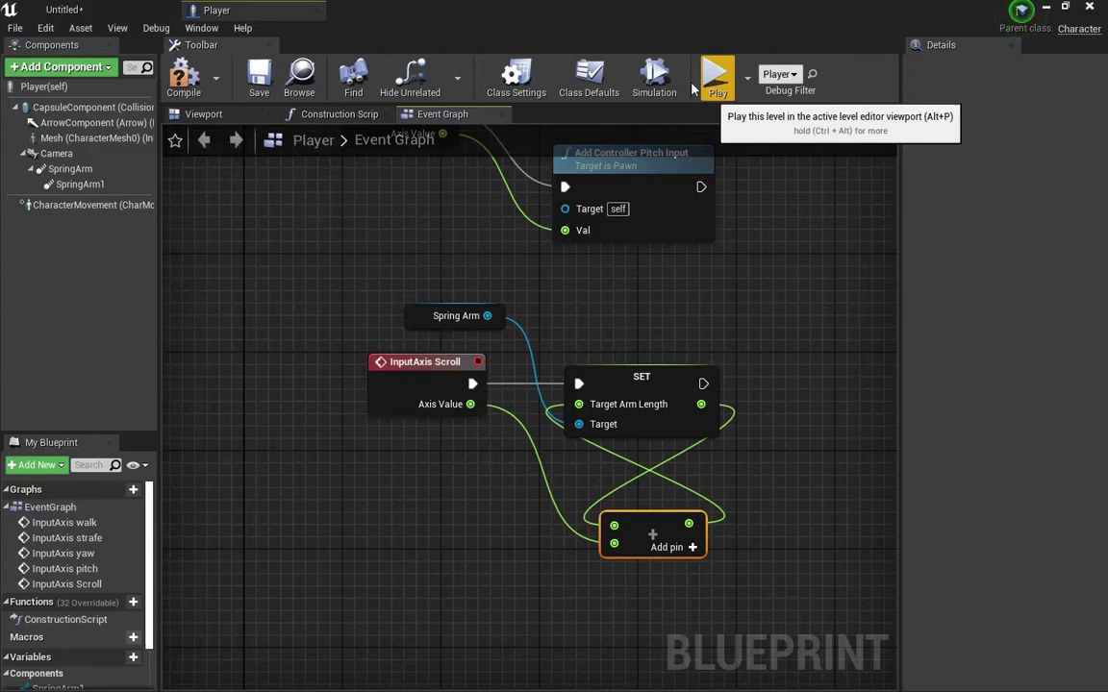
Step: Add a Plane static mesh under SpringArm1 in the viewport, then return to the level
click(240, 114)
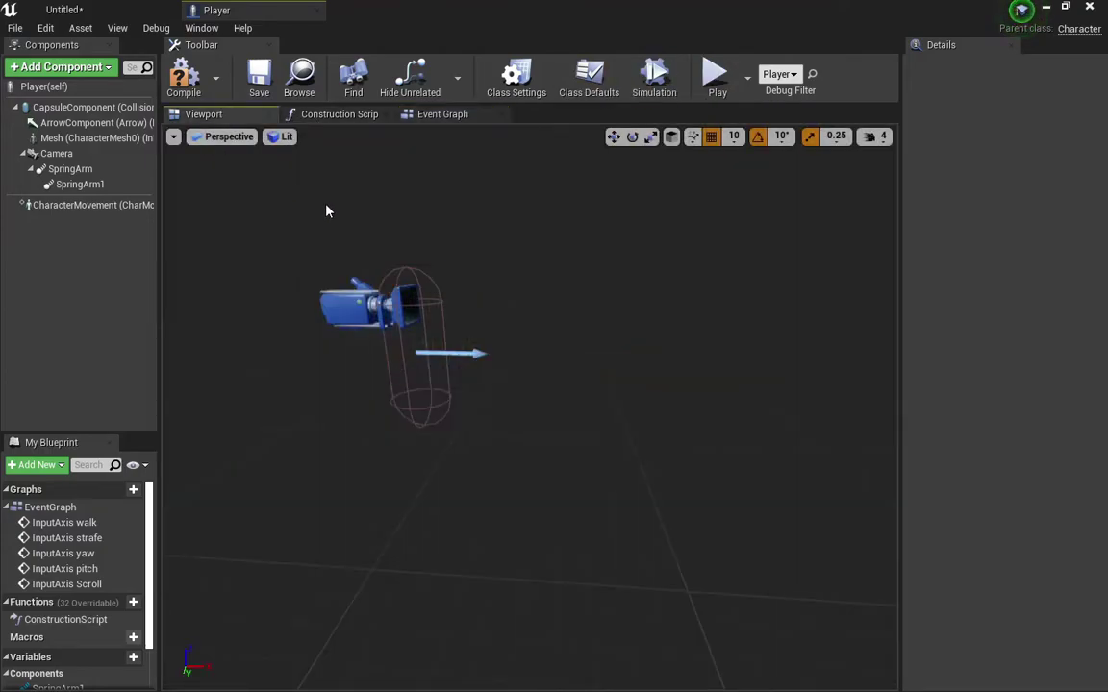
click(82, 185)
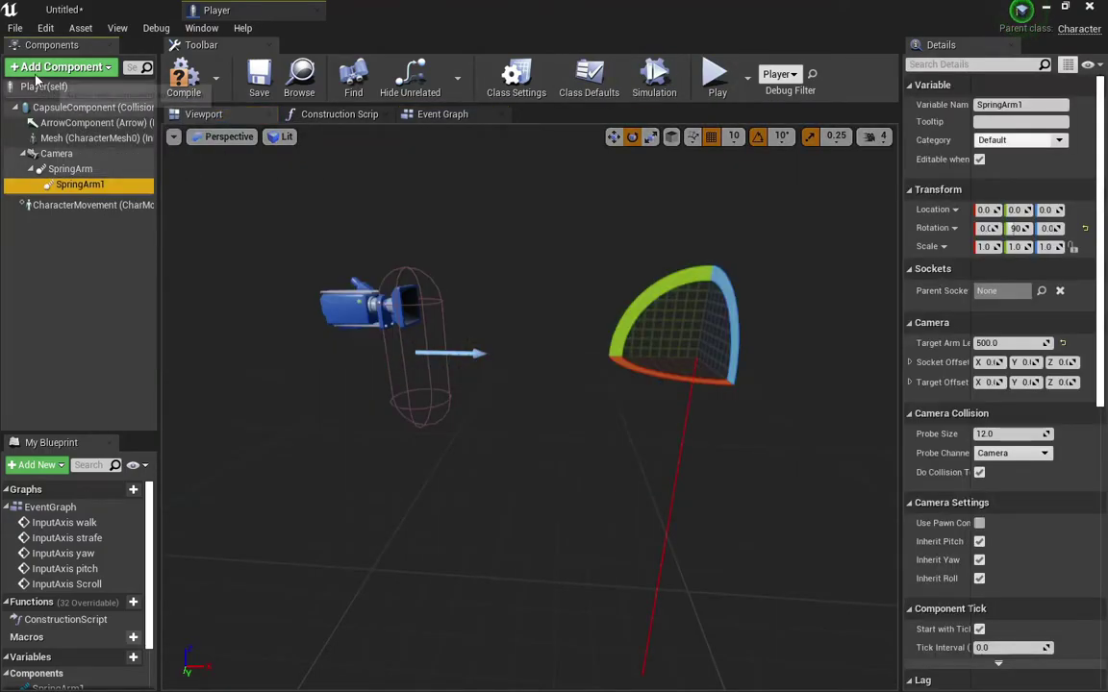
click(57, 66)
click(42, 306)
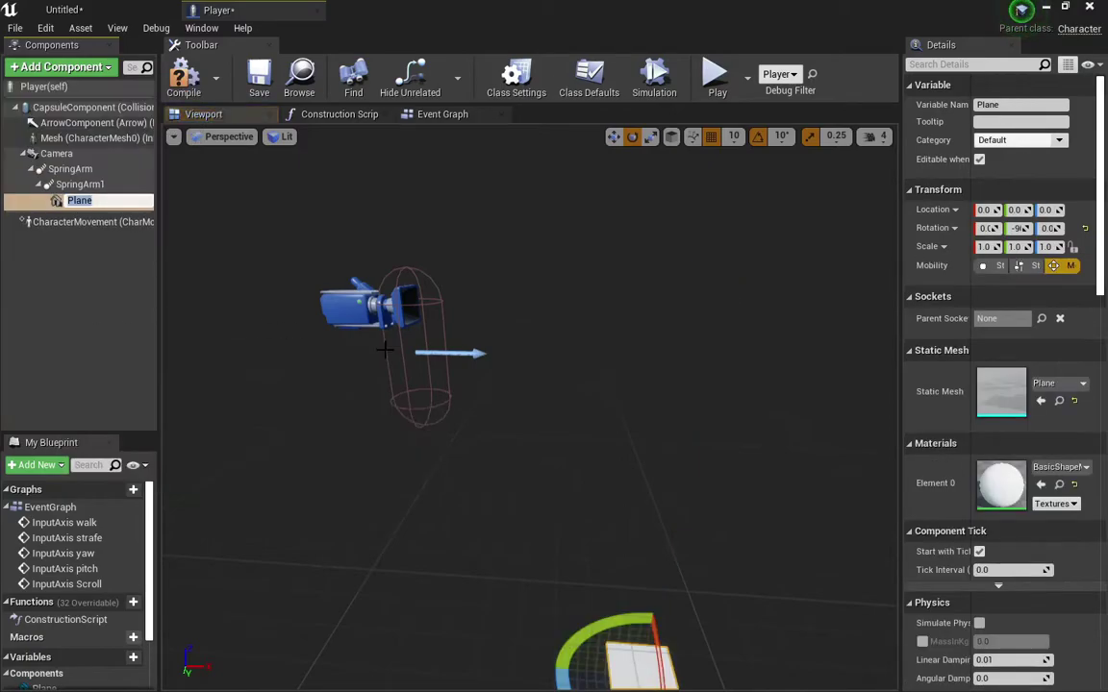
right_drag(479, 405, 491, 390)
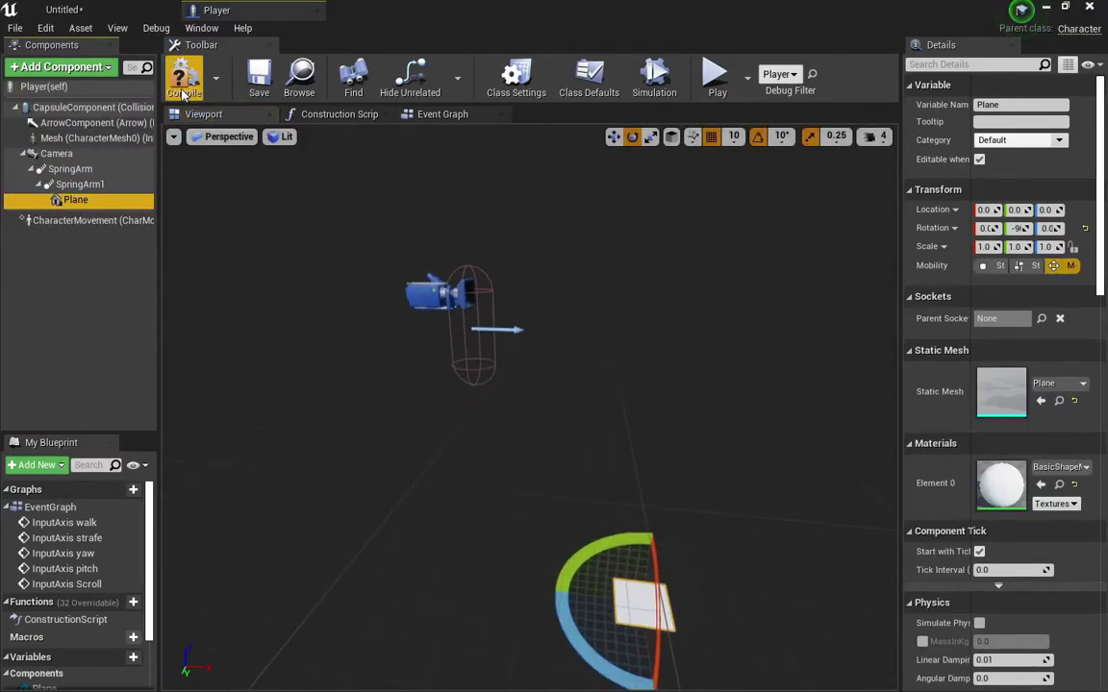
click(86, 10)
right_drag(288, 154, 297, 141)
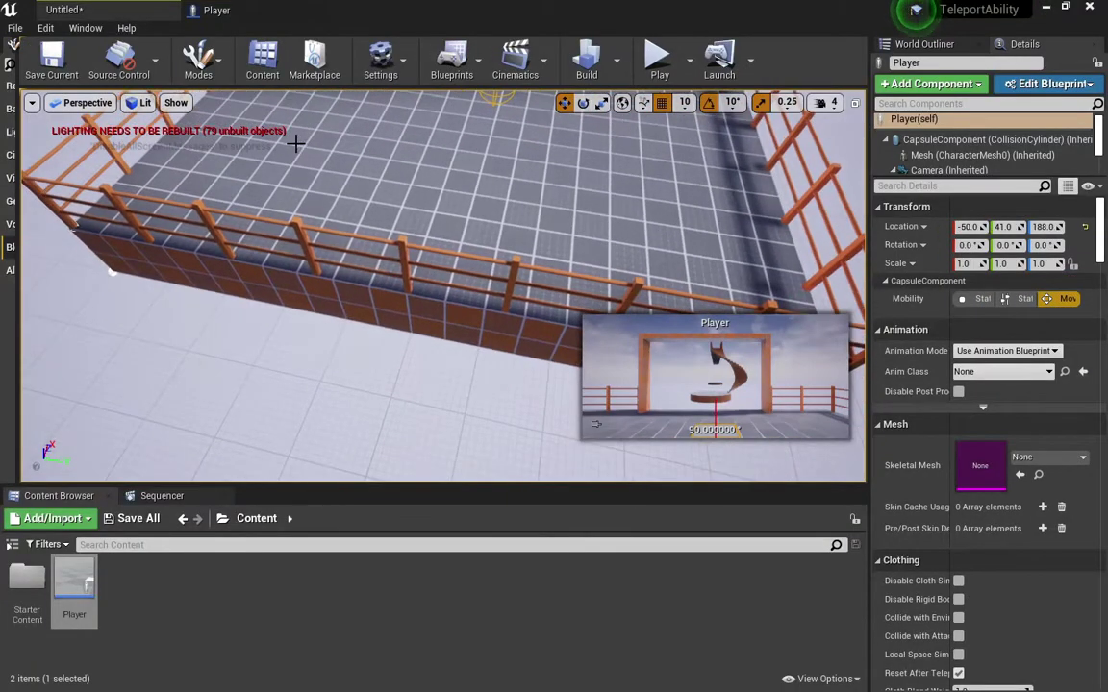
key(F11)
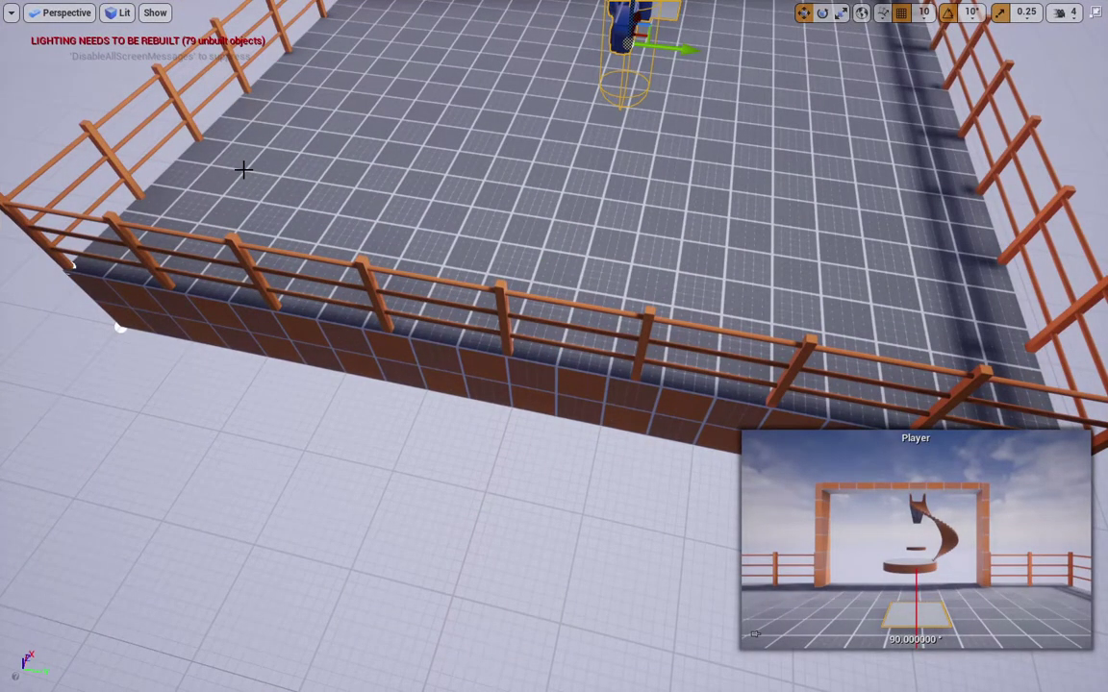
click(119, 327)
key(f)
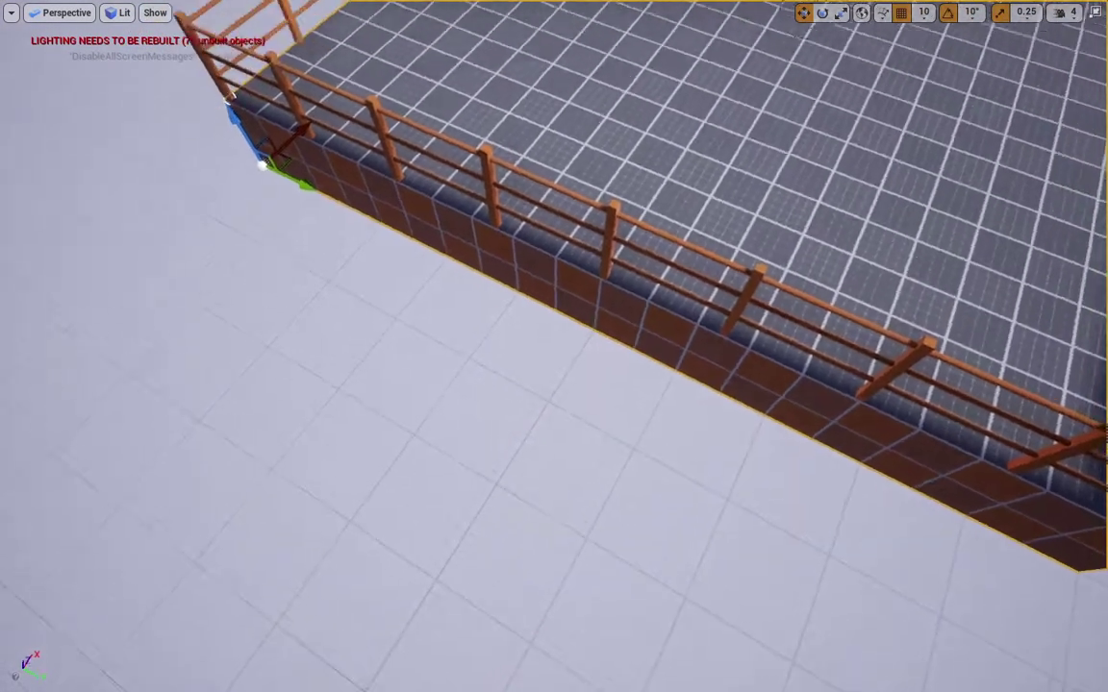
key(alt+p)
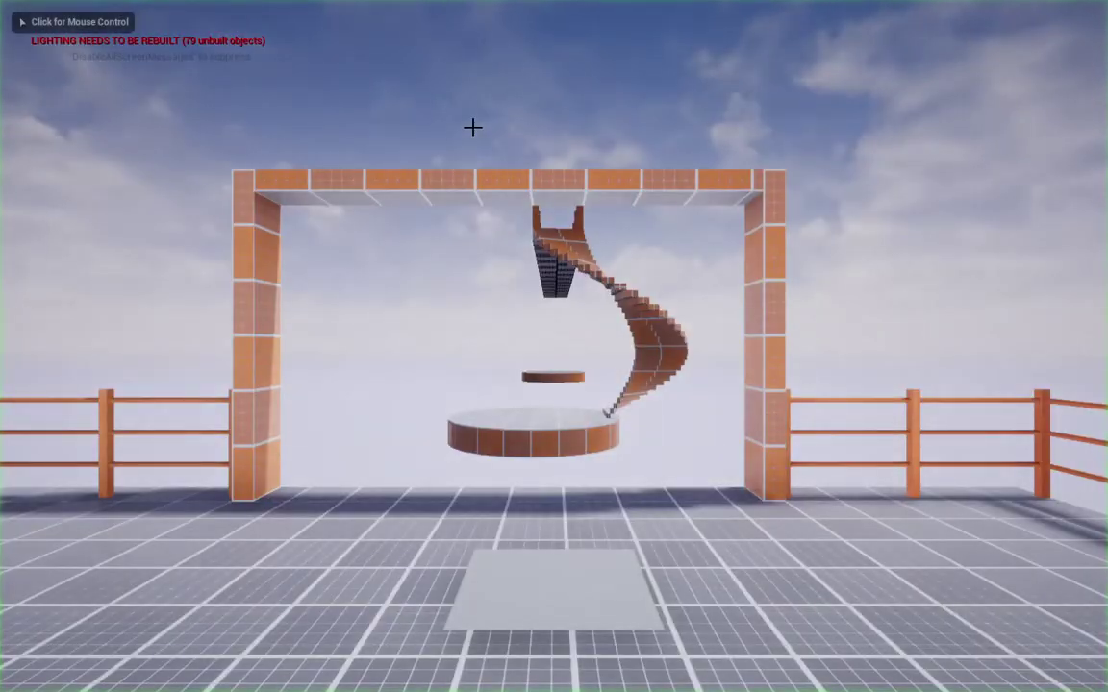
click(473, 127)
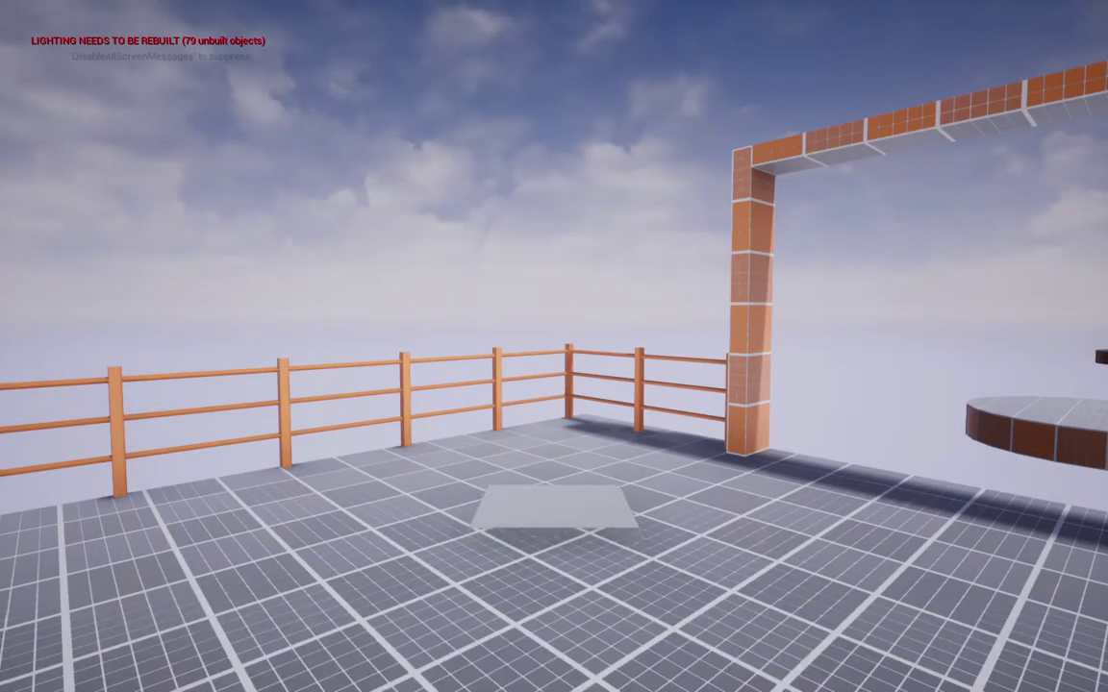
key(Escape)
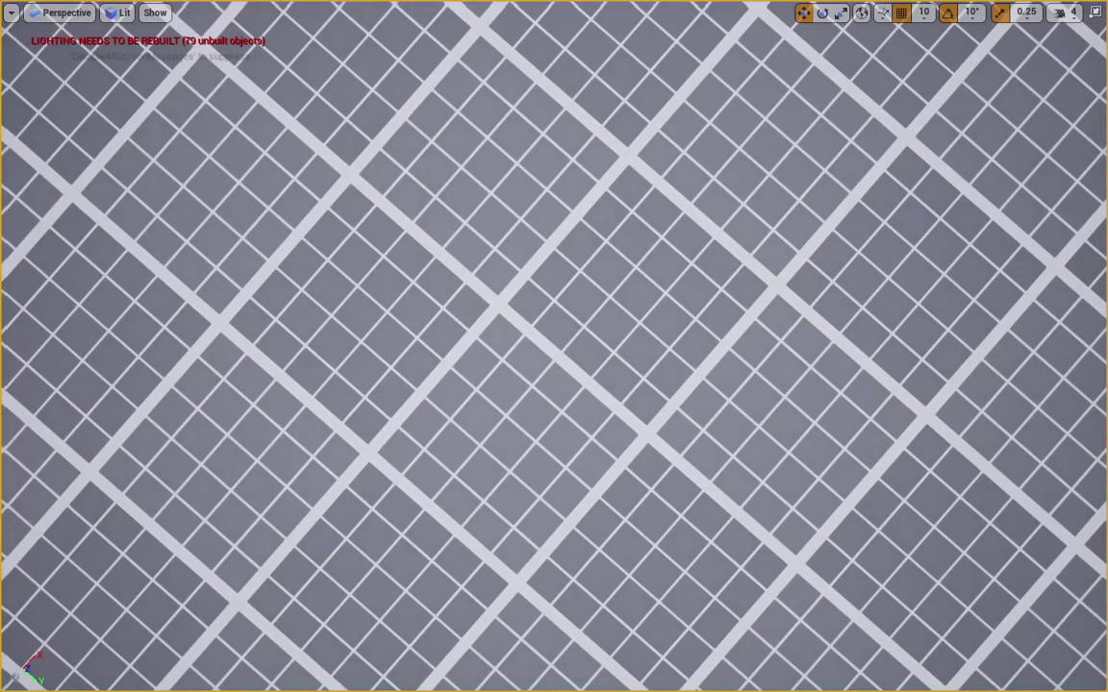
right_drag(730, 341, 700, 316)
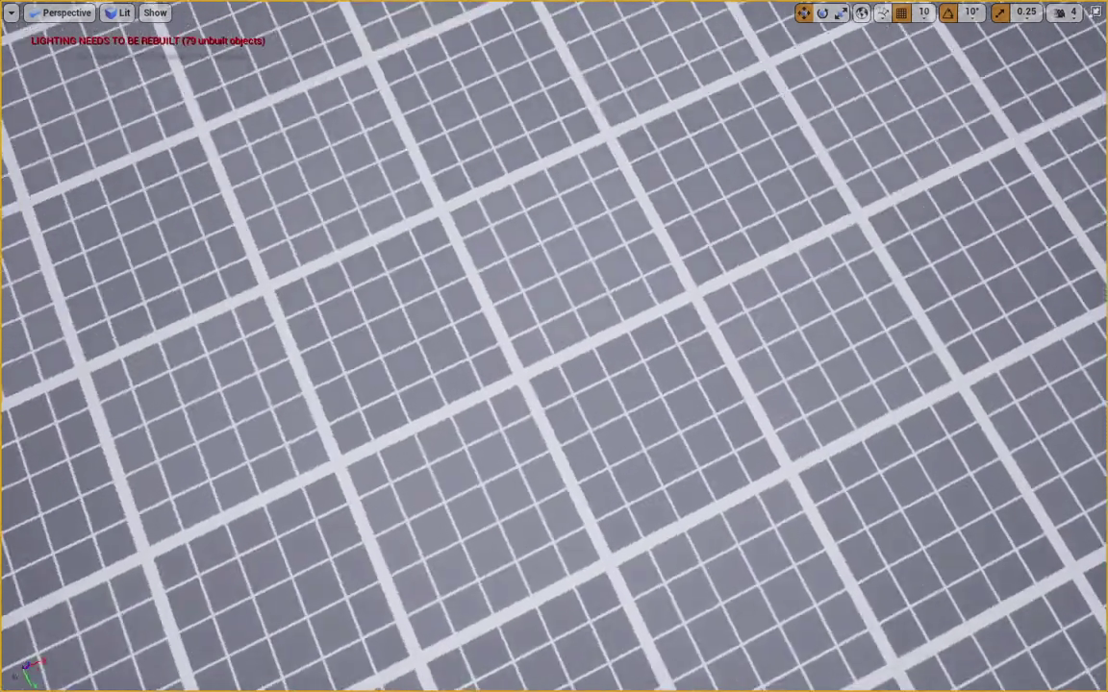
key(F11)
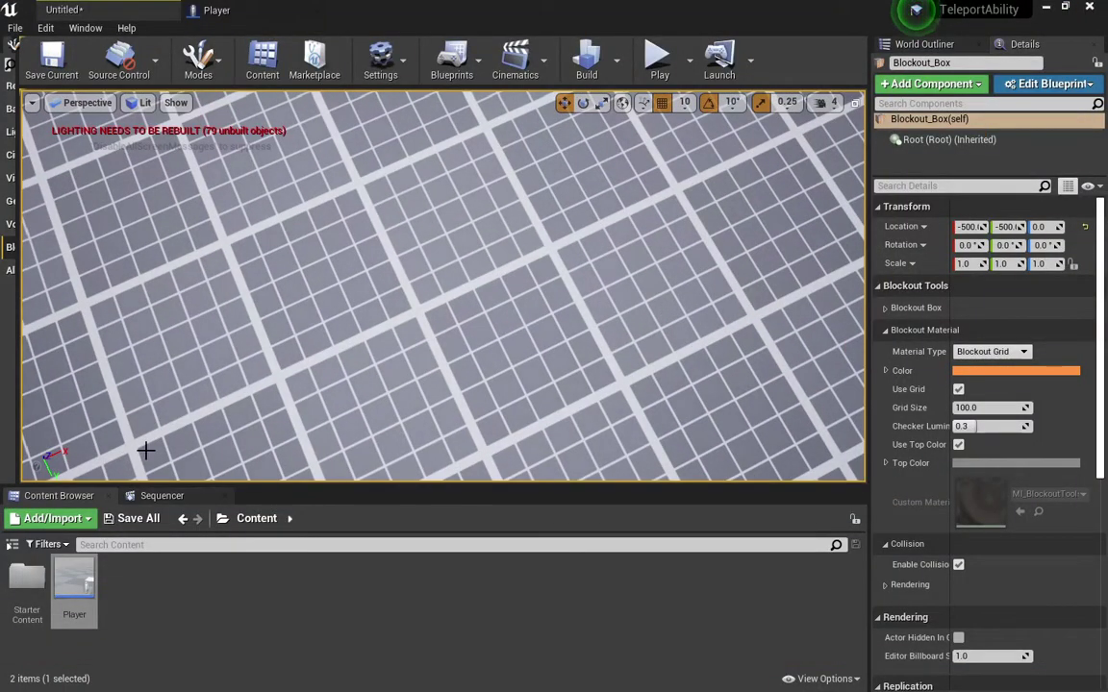
Step: Detach SpringArm from the Camera, compile the Player blueprint, and go back to the level
click(216, 10)
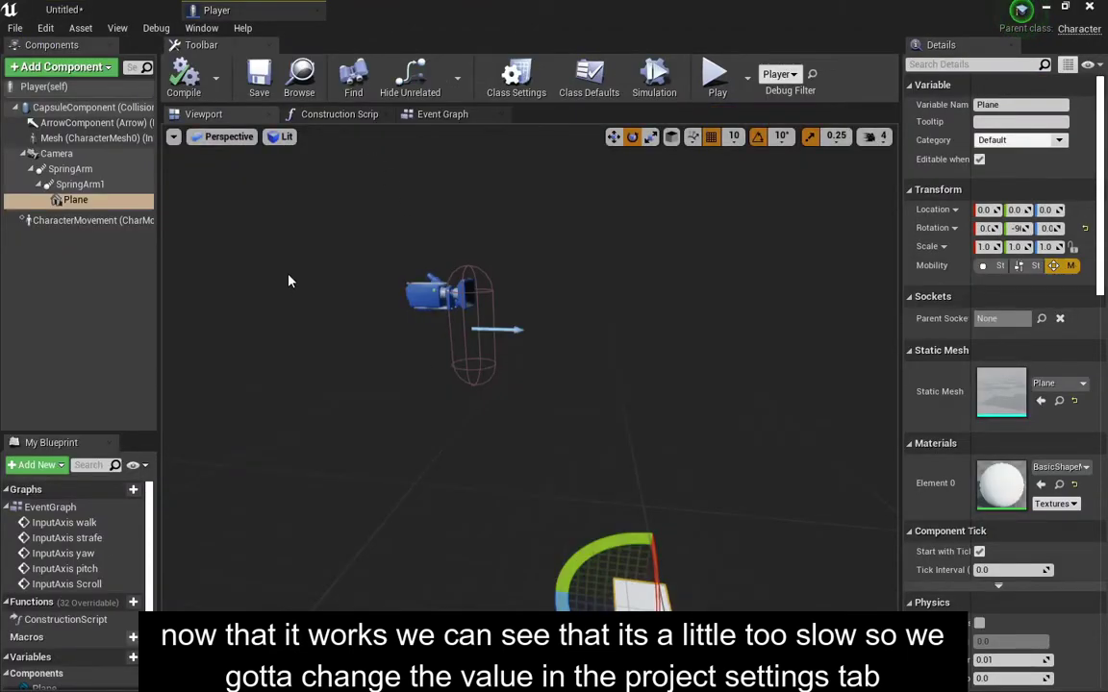
drag(896, 332, 558, 330)
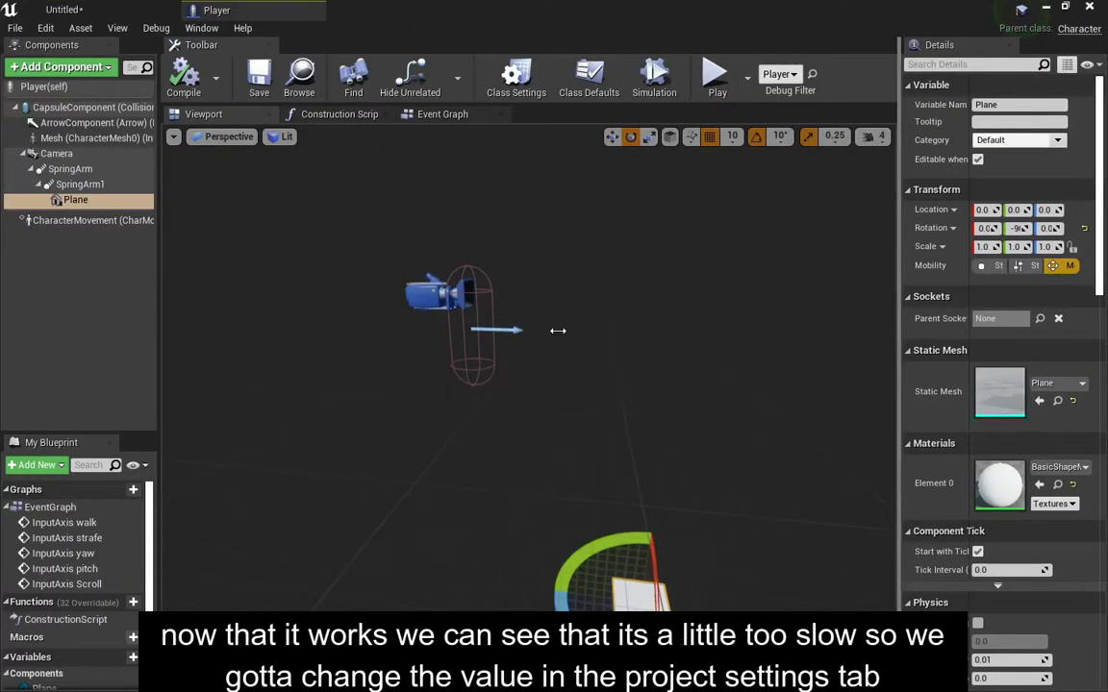
click(117, 187)
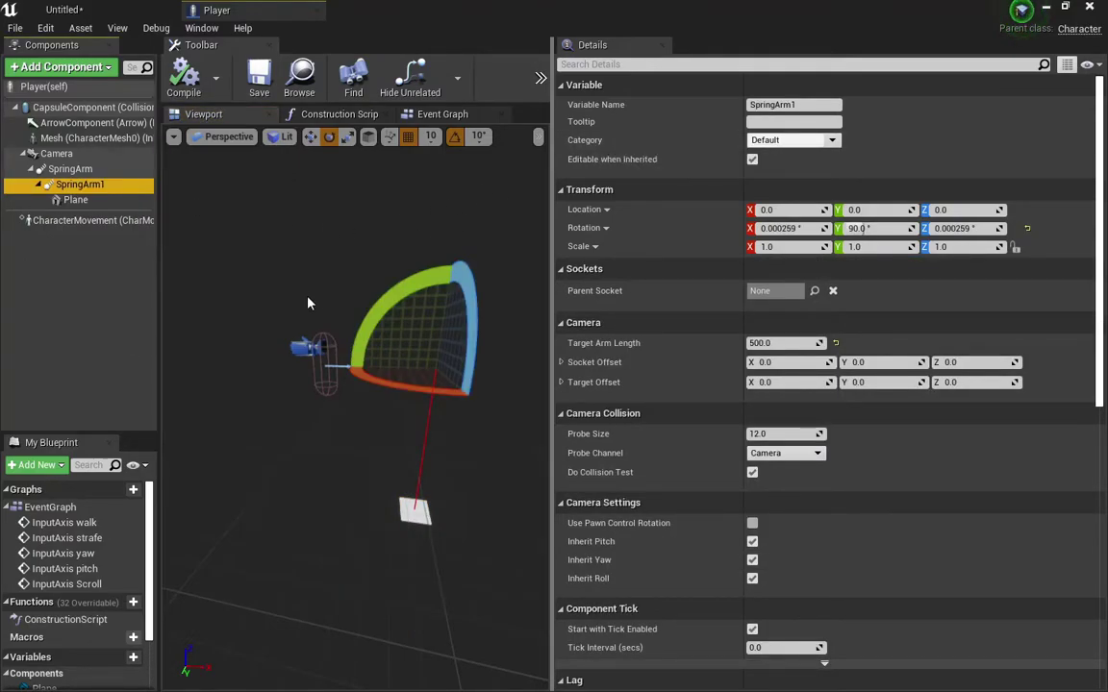
drag(63, 169, 58, 154)
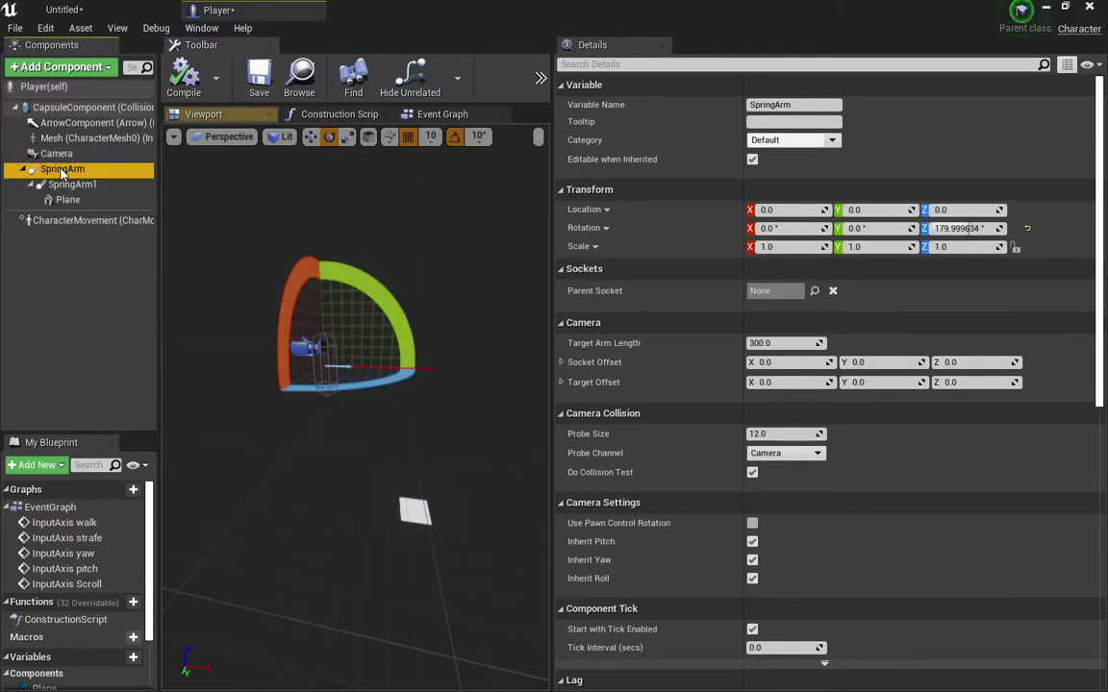
click(182, 75)
click(91, 10)
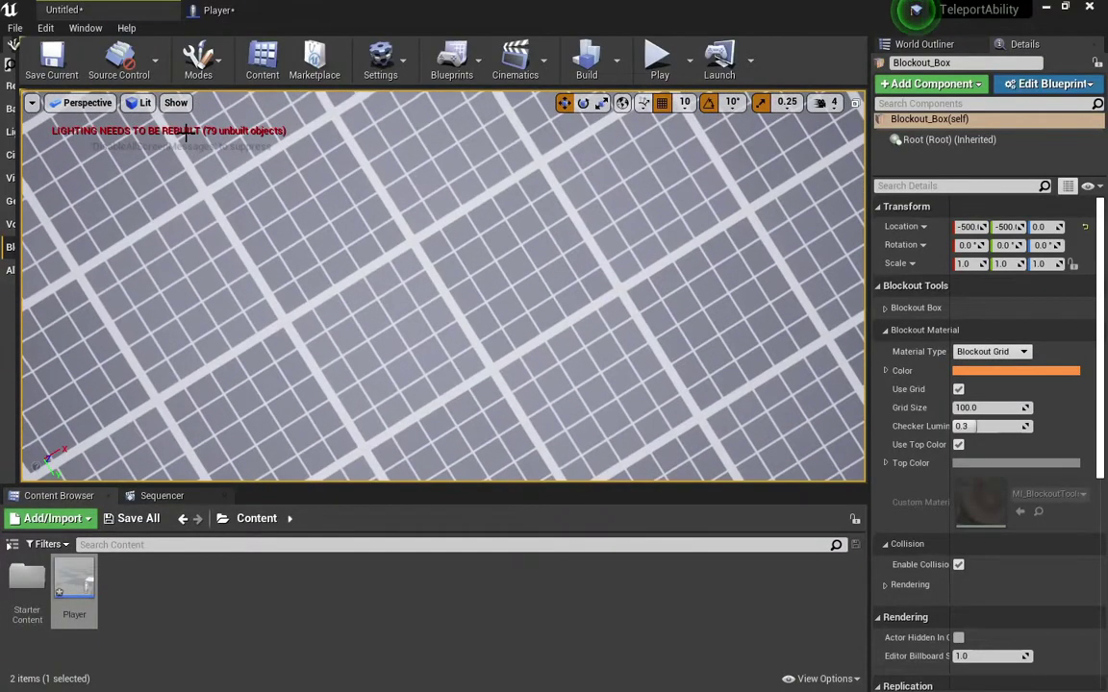
Step: Play the level to test the scroll zoom, then release the mouse
key(alt+p)
click(269, 452)
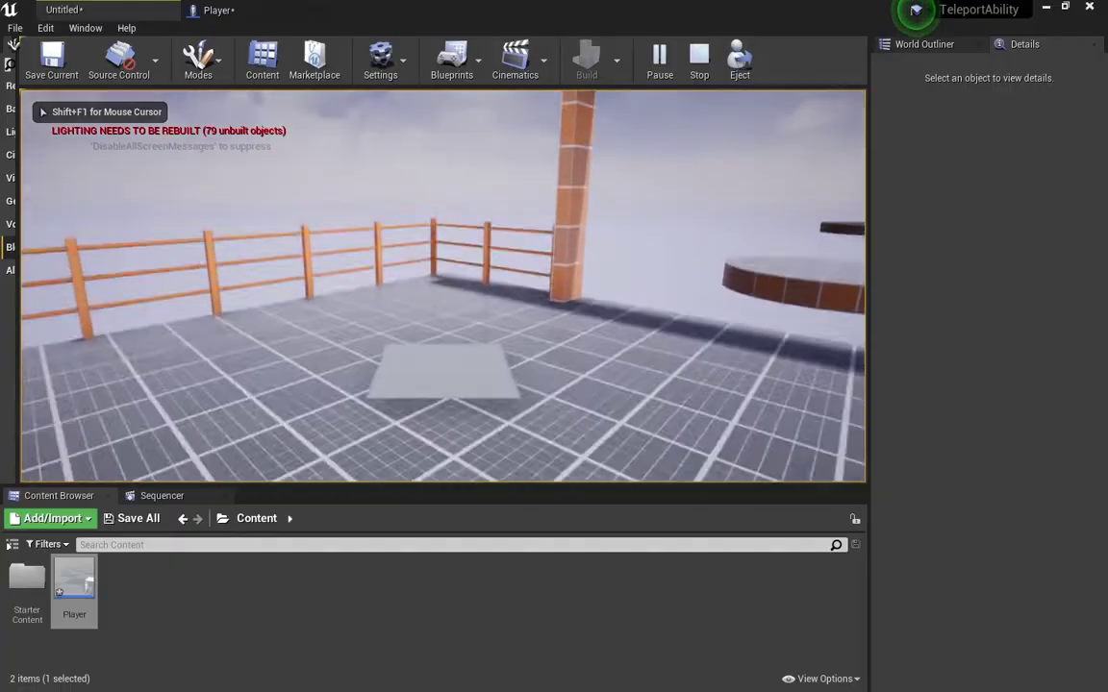
key(shift+F1)
Step: Widen the Player event graph, then return to the level and open the Edit menu
click(218, 9)
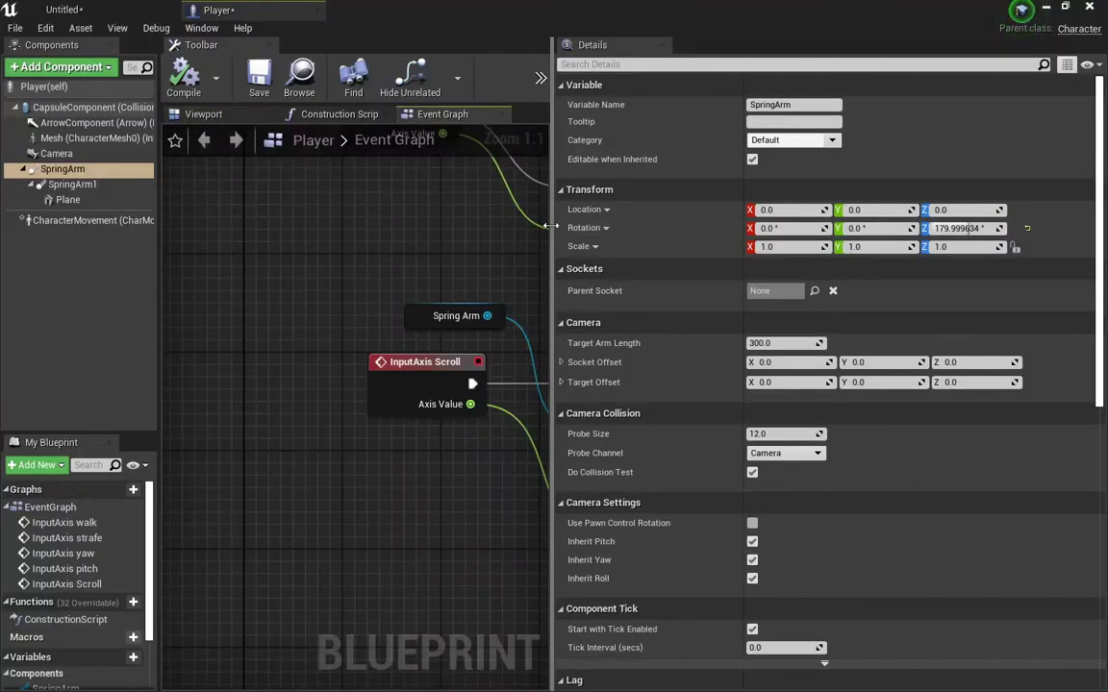
drag(553, 230, 940, 231)
click(126, 7)
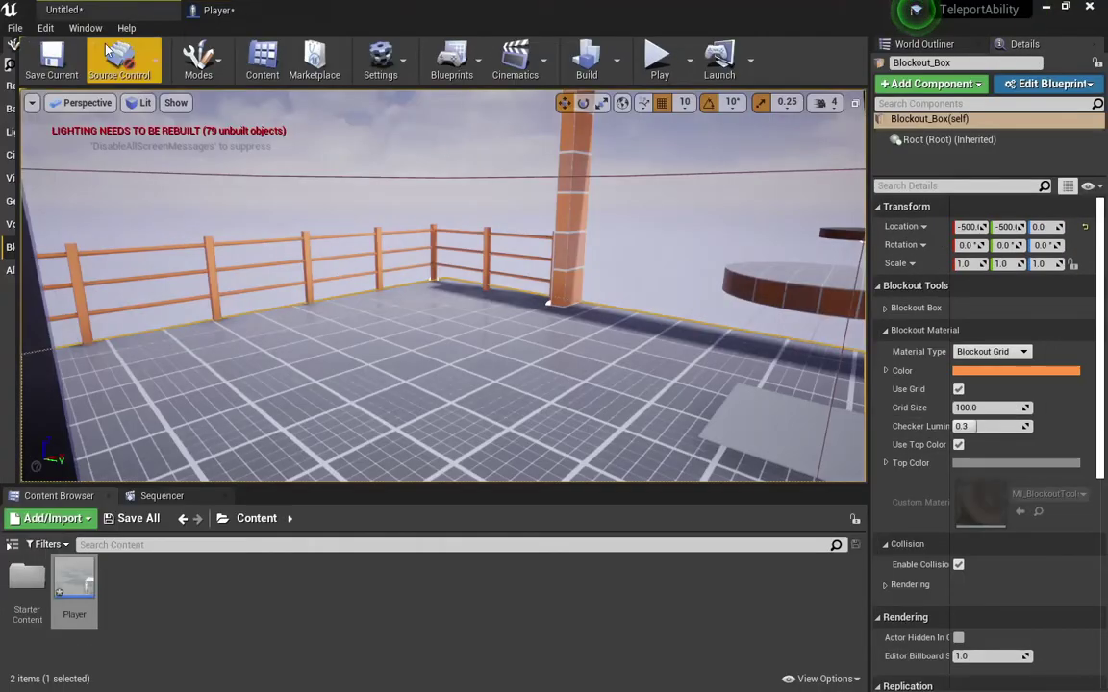
click(45, 28)
Step: Set the Scroll axis mapping scale to 2.0 in the input settings
click(97, 247)
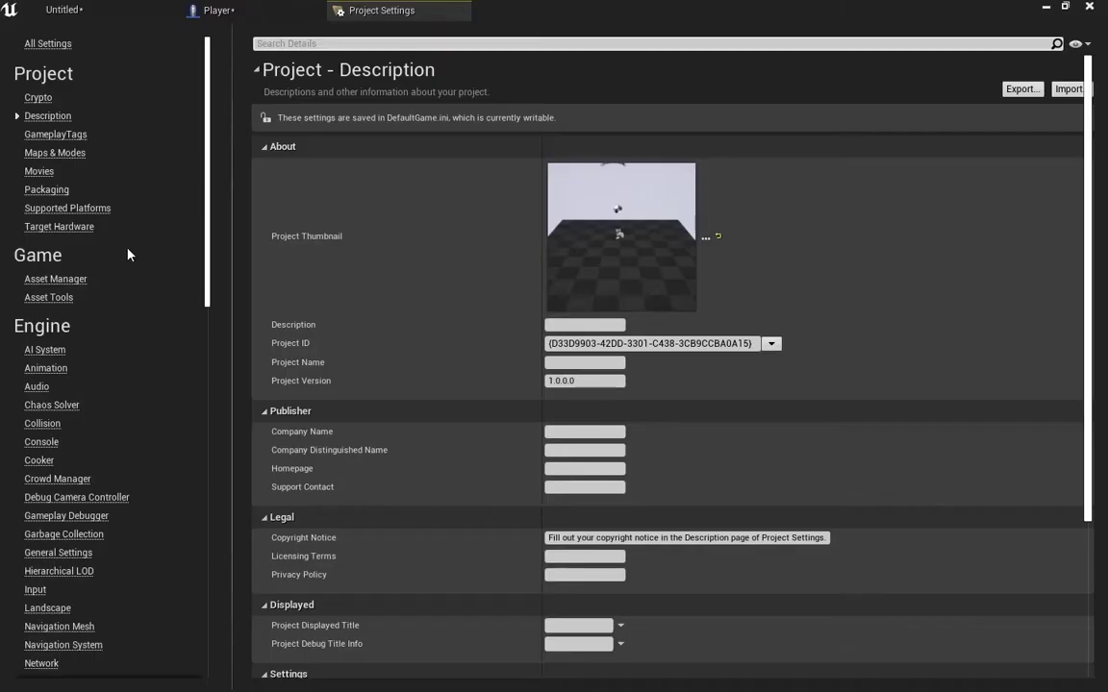
click(36, 589)
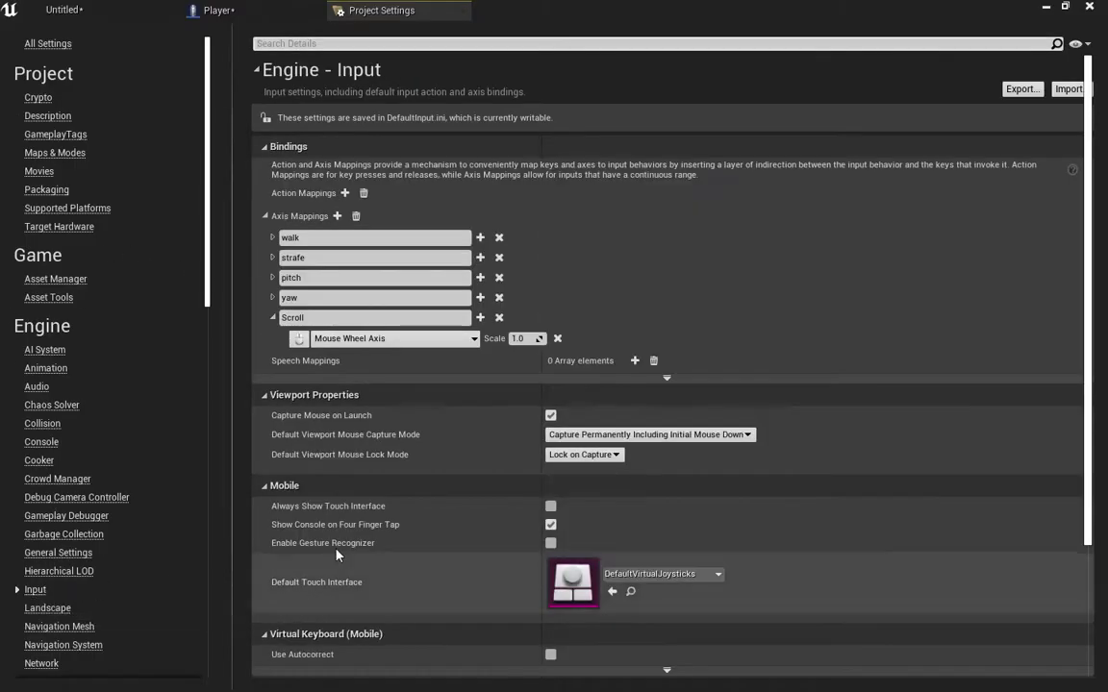
text(2)
key(Return)
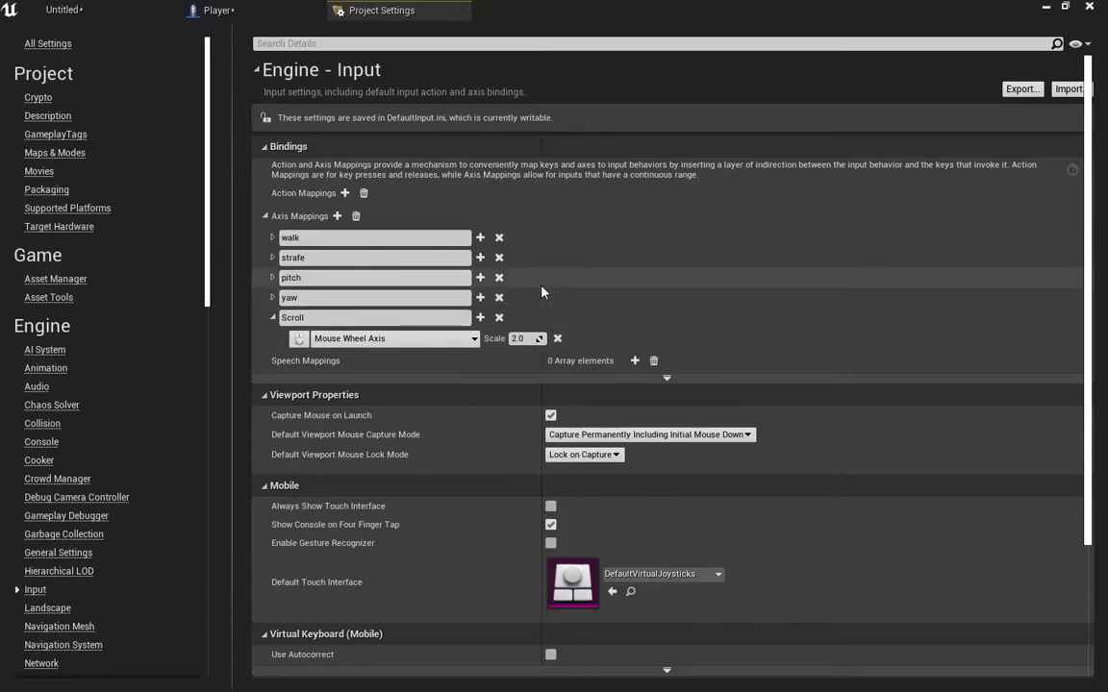
click(174, 9)
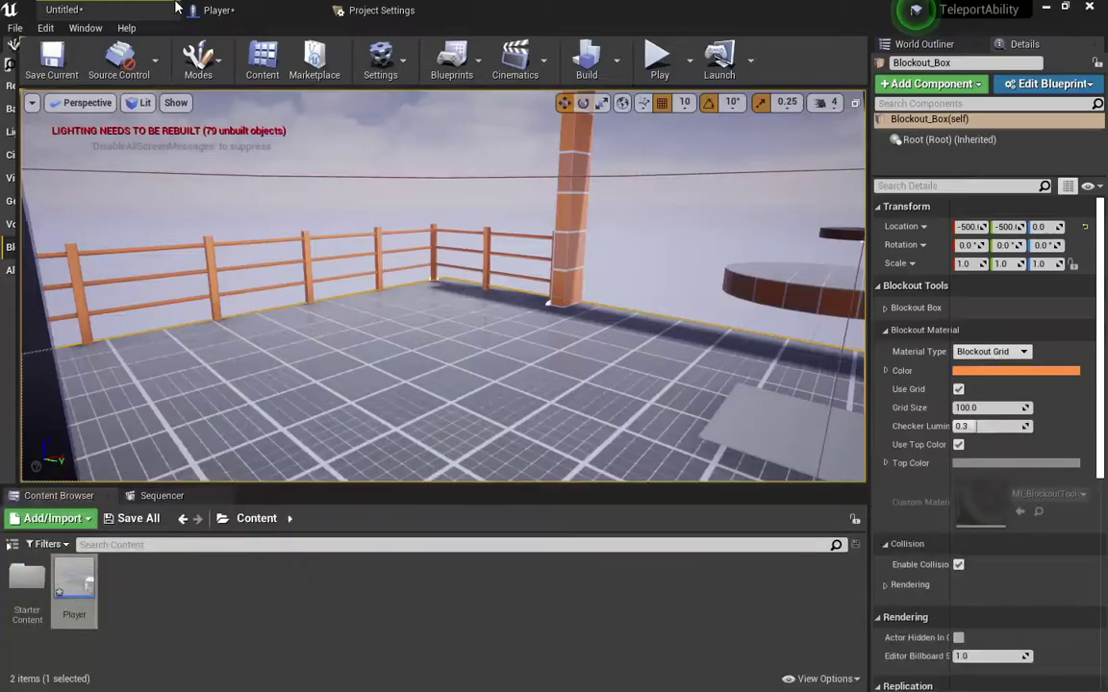
Step: Playtest the level, then recheck the Scroll mapping's 2.0 scale
click(662, 63)
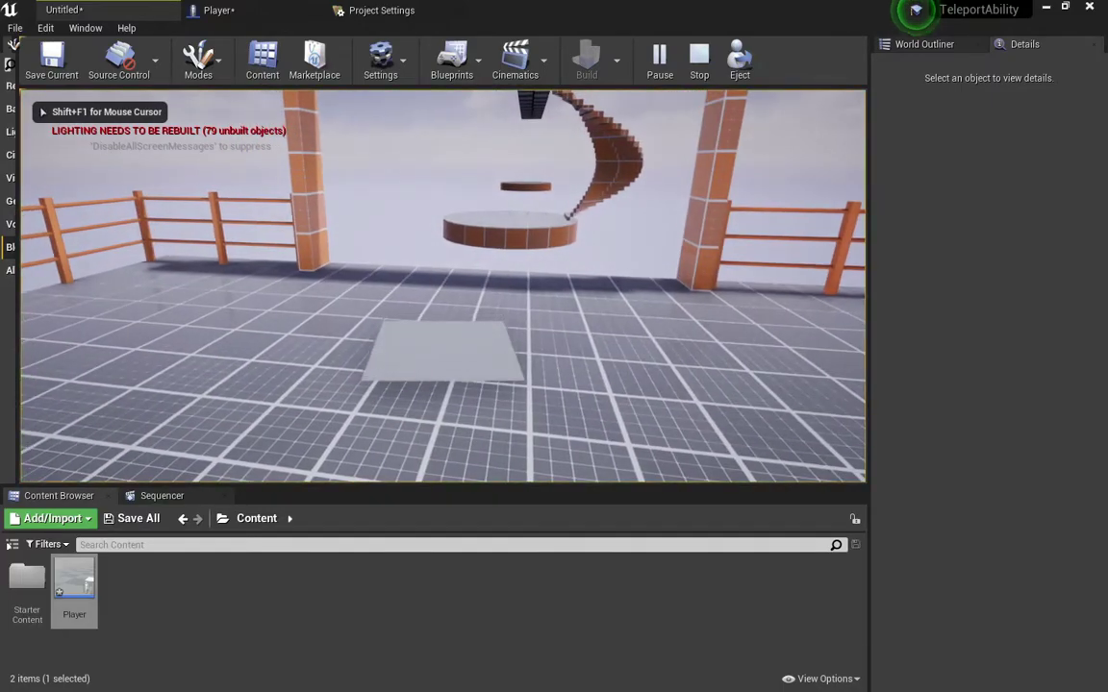
key(Escape)
click(217, 10)
click(409, 10)
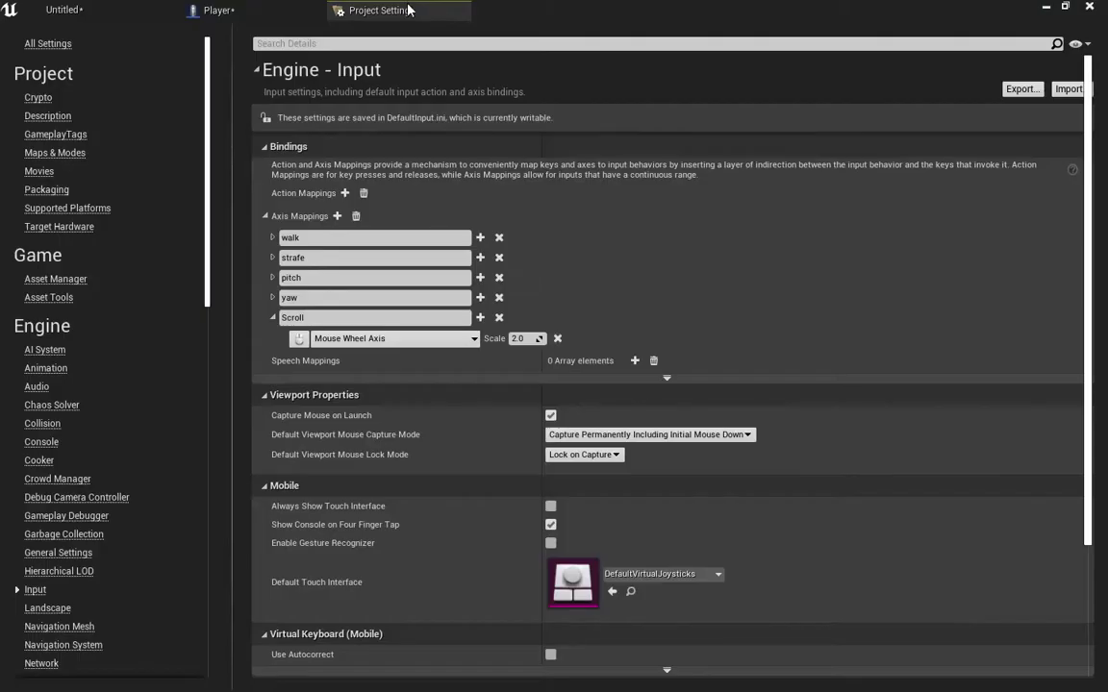
click(517, 339)
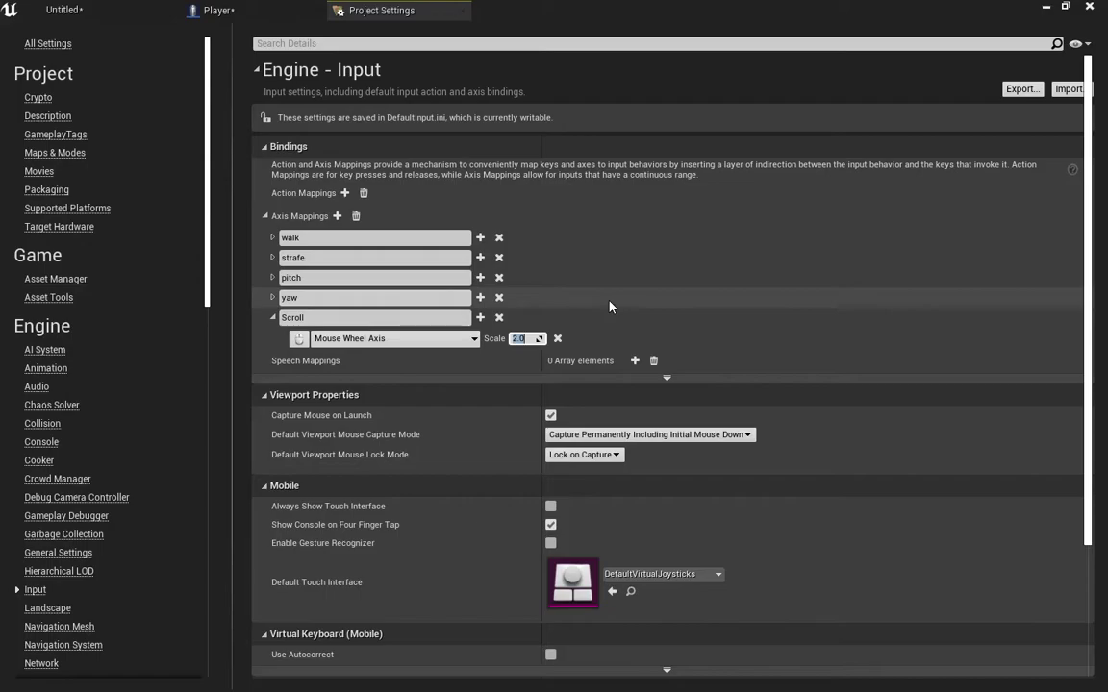
text(5)
click(62, 10)
Step: Playtest the scroll zoom again and return to the Player blueprint
click(659, 63)
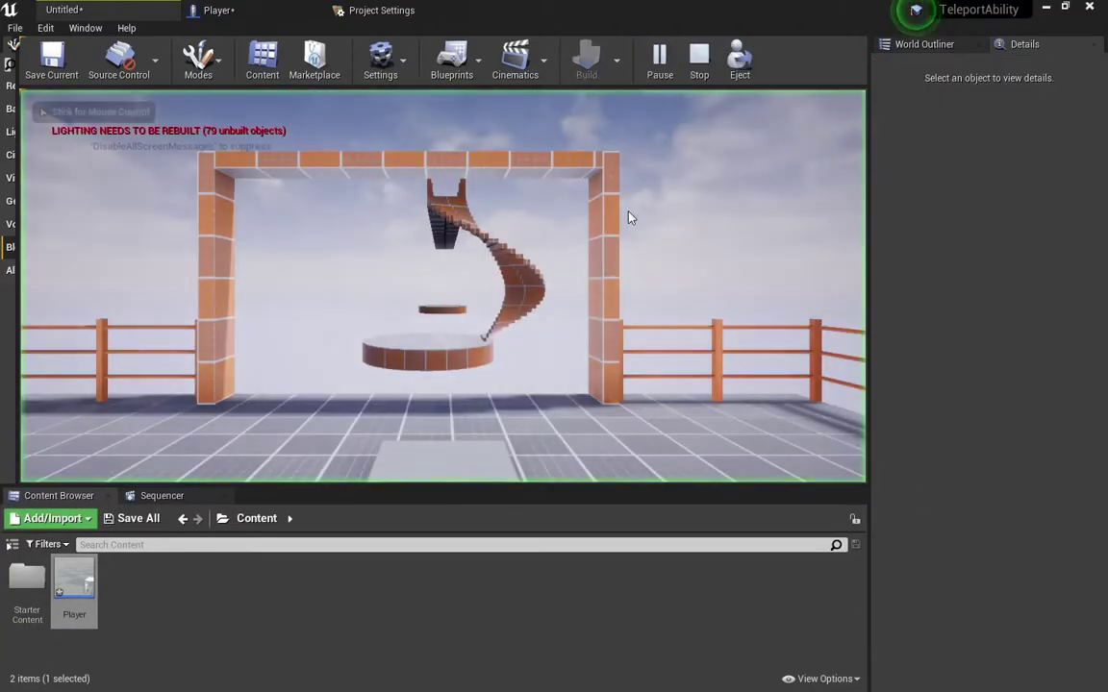
click(629, 218)
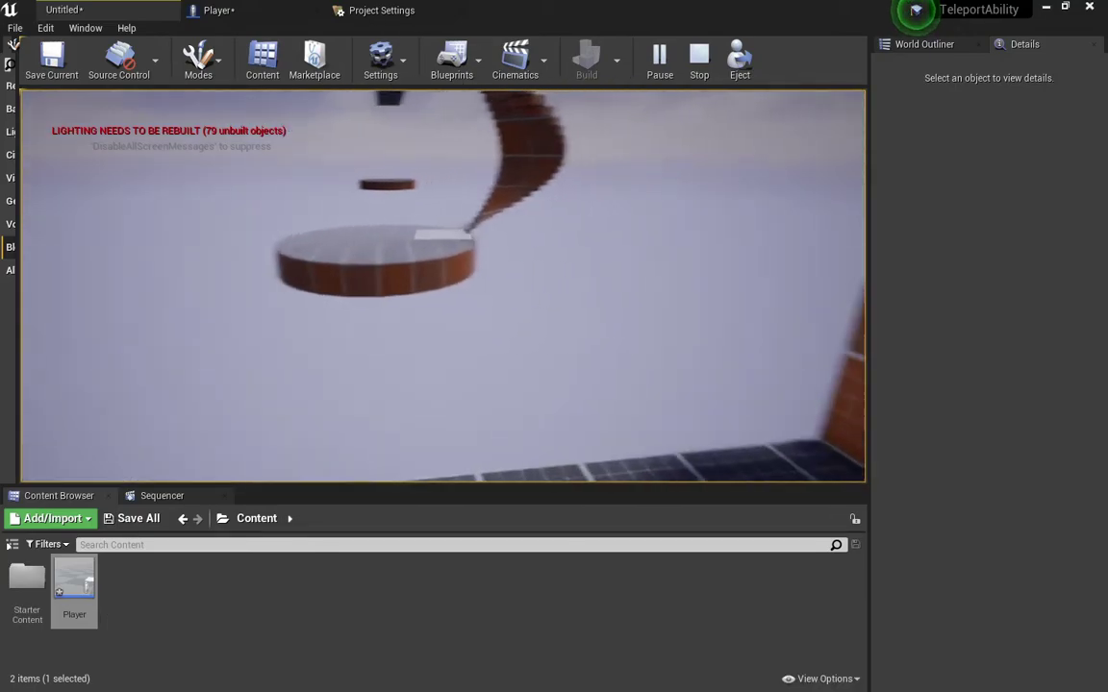
key(Escape)
click(231, 11)
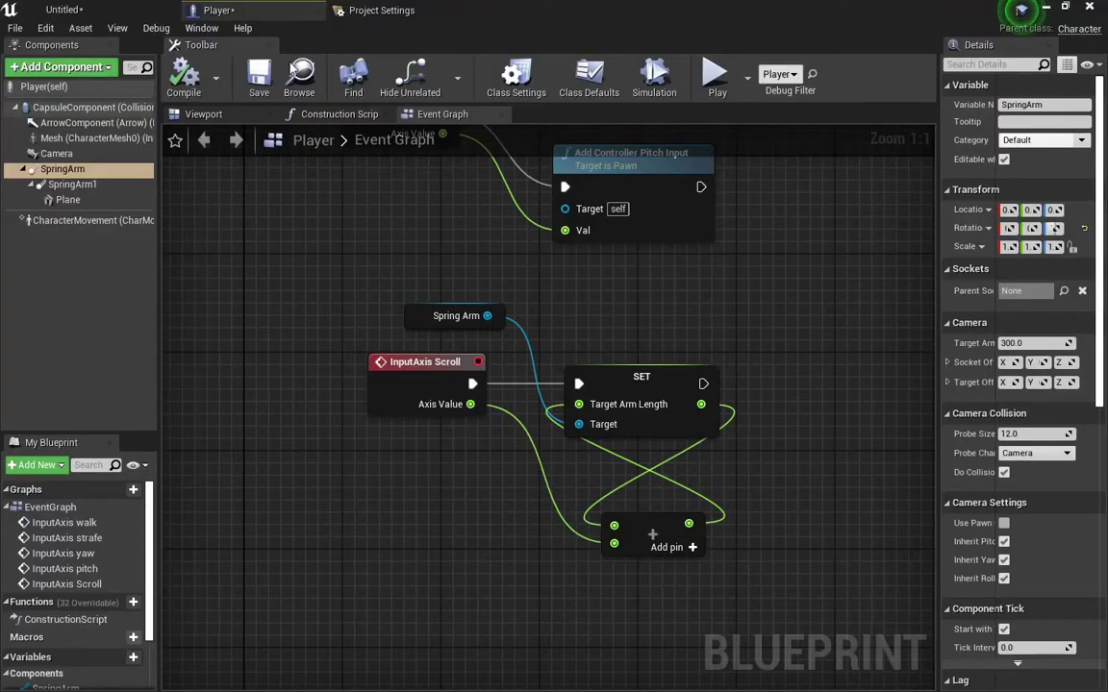
Step: Add an Event Tick node below the scroll zoom logic
scroll(302, 357, down, 2)
scroll(327, 443, down, 2)
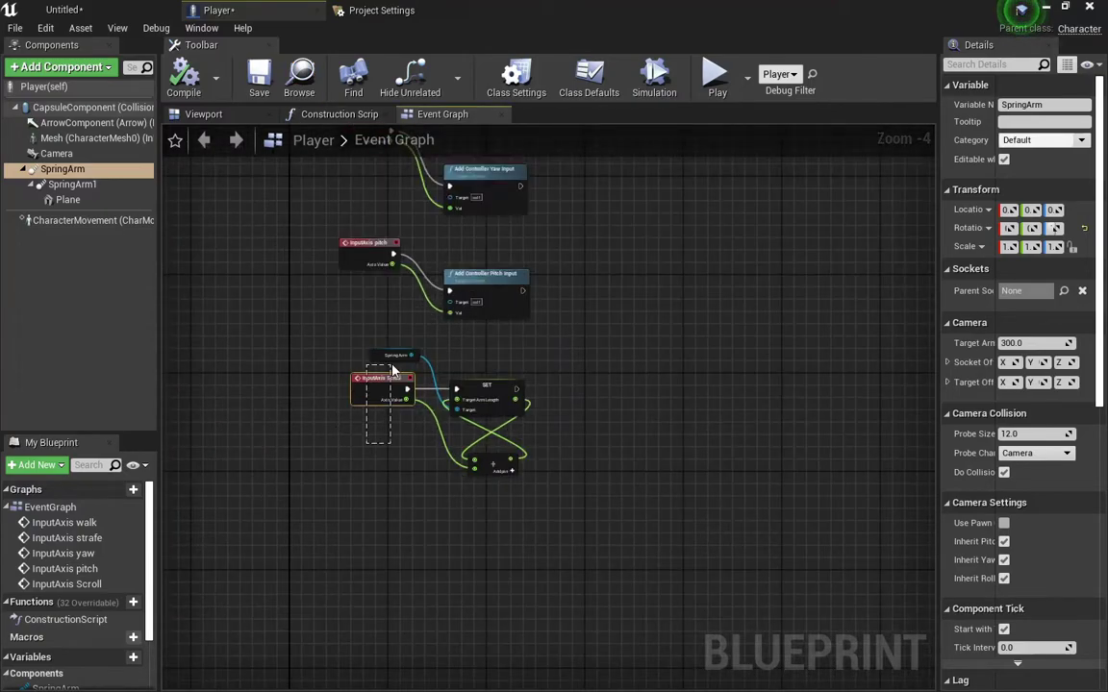
right_drag(356, 482, 371, 367)
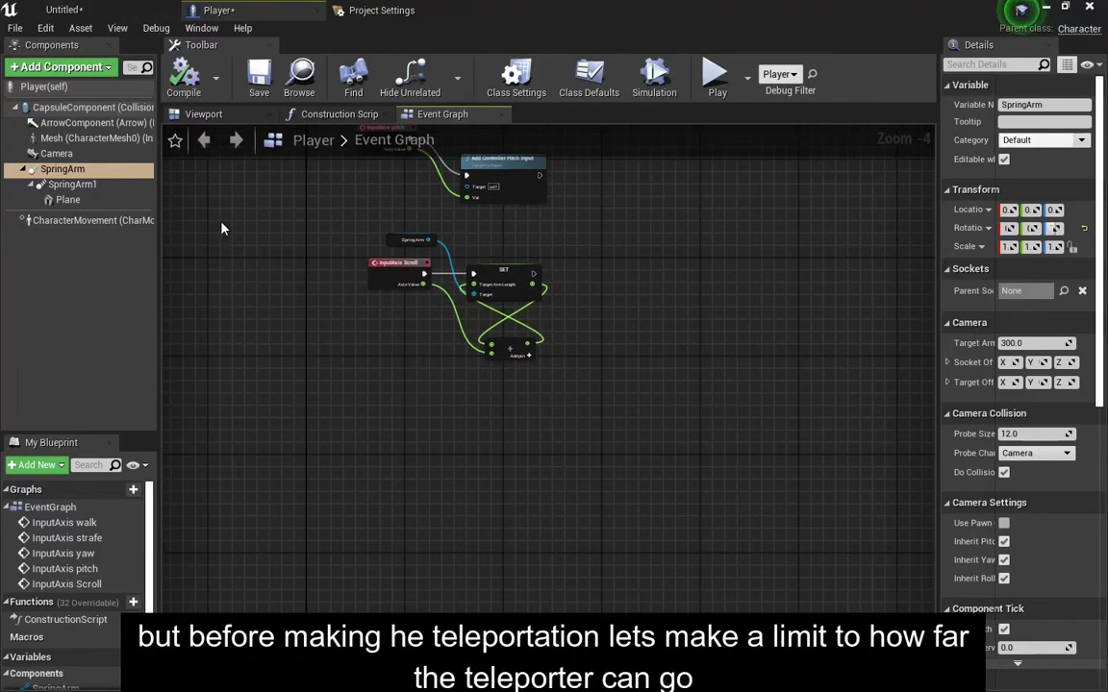
right_drag(335, 438, 355, 363)
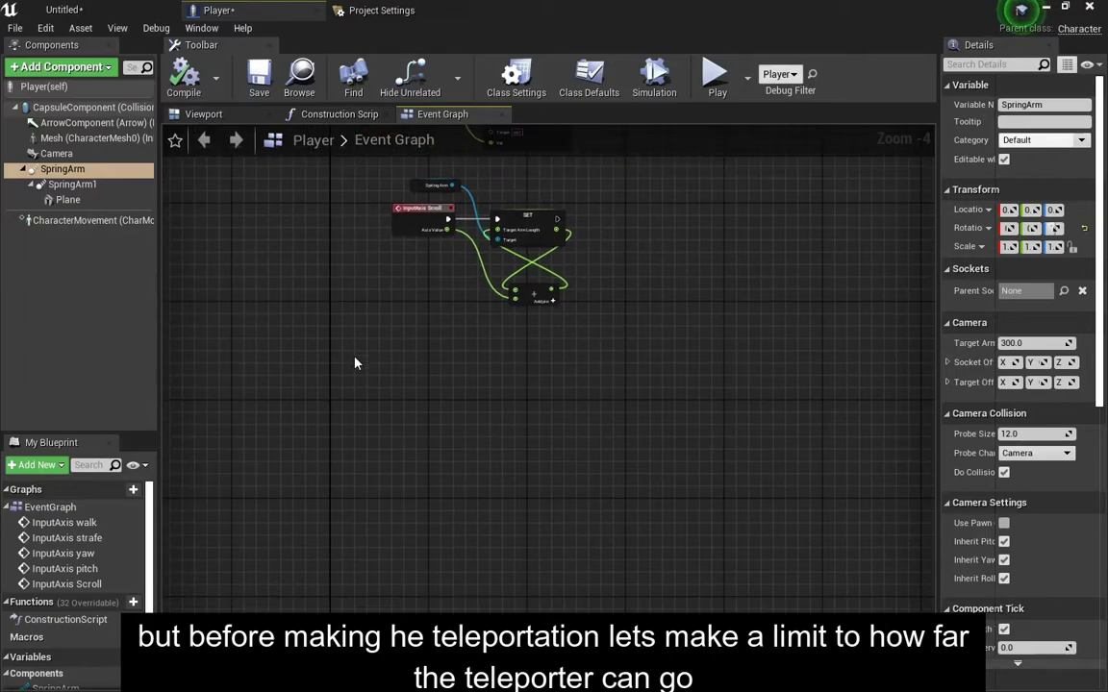
right_click(396, 362)
text(ent)
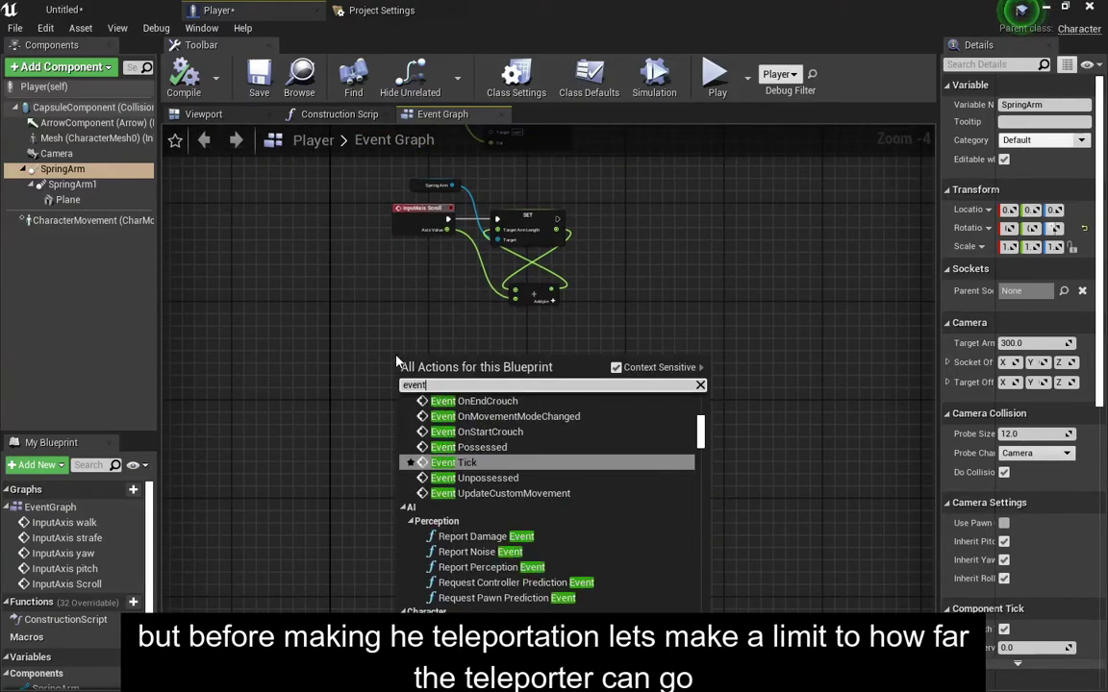
text( ti)
key(Return)
scroll(397, 361, up, 5)
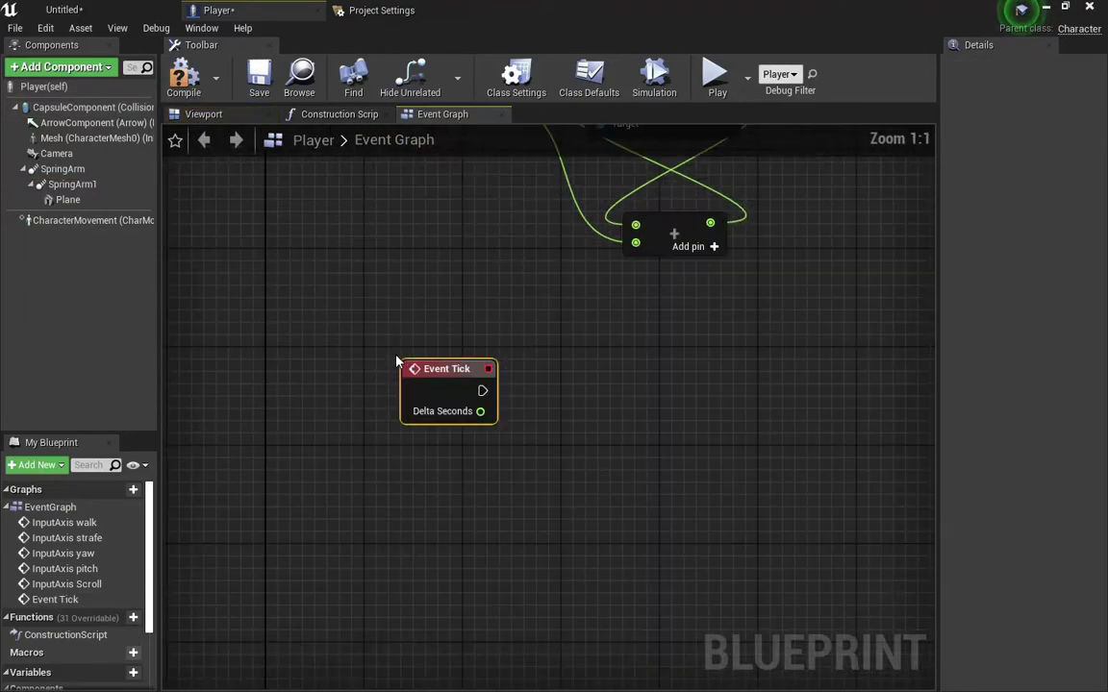
drag(398, 363, 403, 427)
Step: Add a Get Target Arm Length node from the Spring Arm reference
right_drag(440, 349, 448, 453)
scroll(448, 231, down, 2)
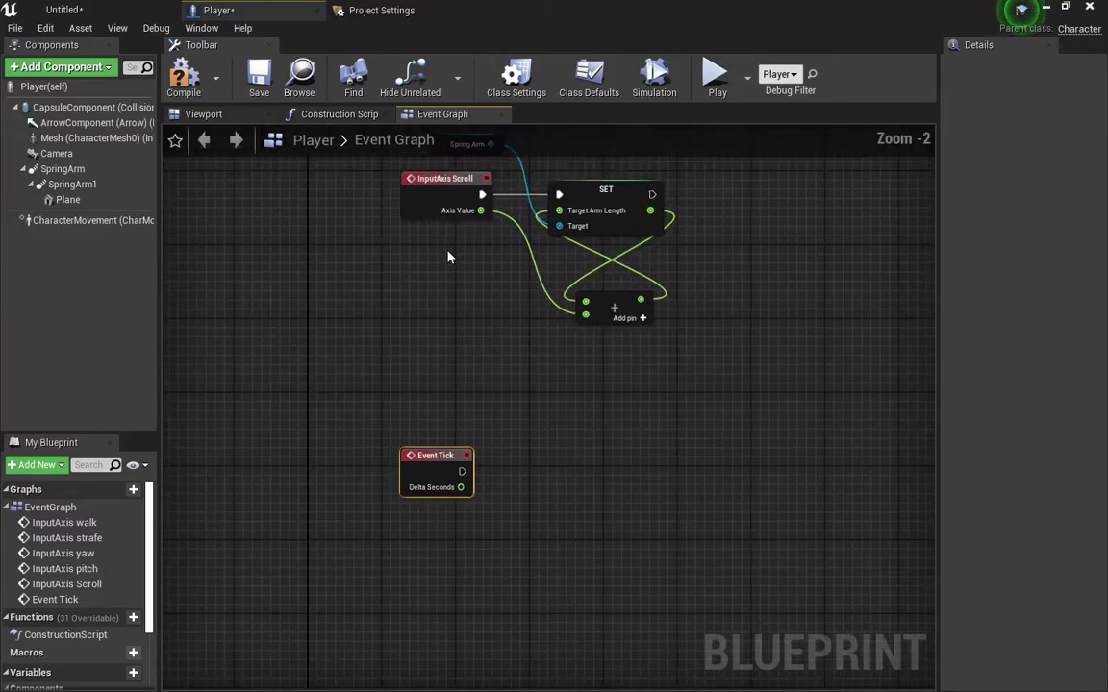
right_drag(449, 231, 448, 308)
drag(488, 228, 455, 432)
text(ge)
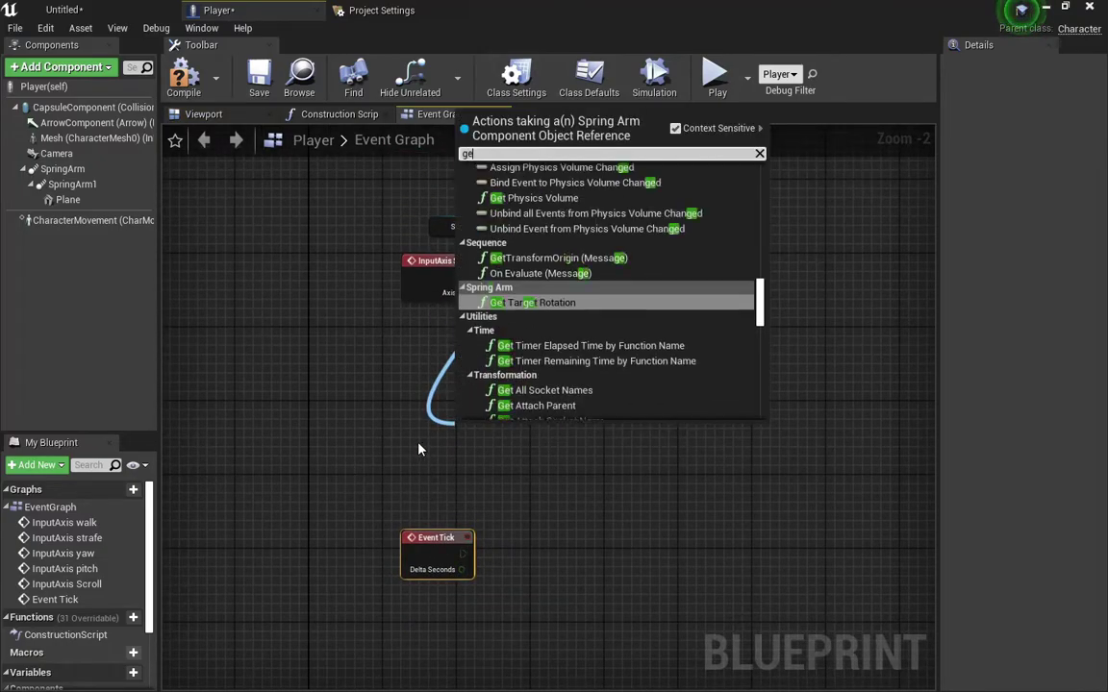
text(t targe)
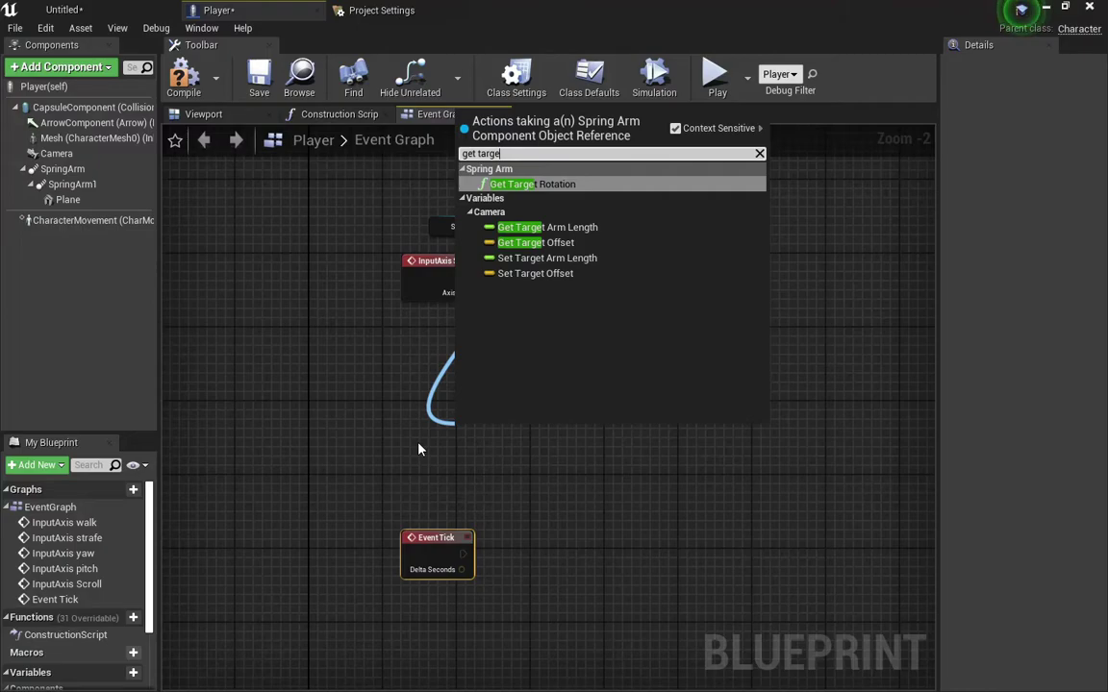
key(Down)
key(Return)
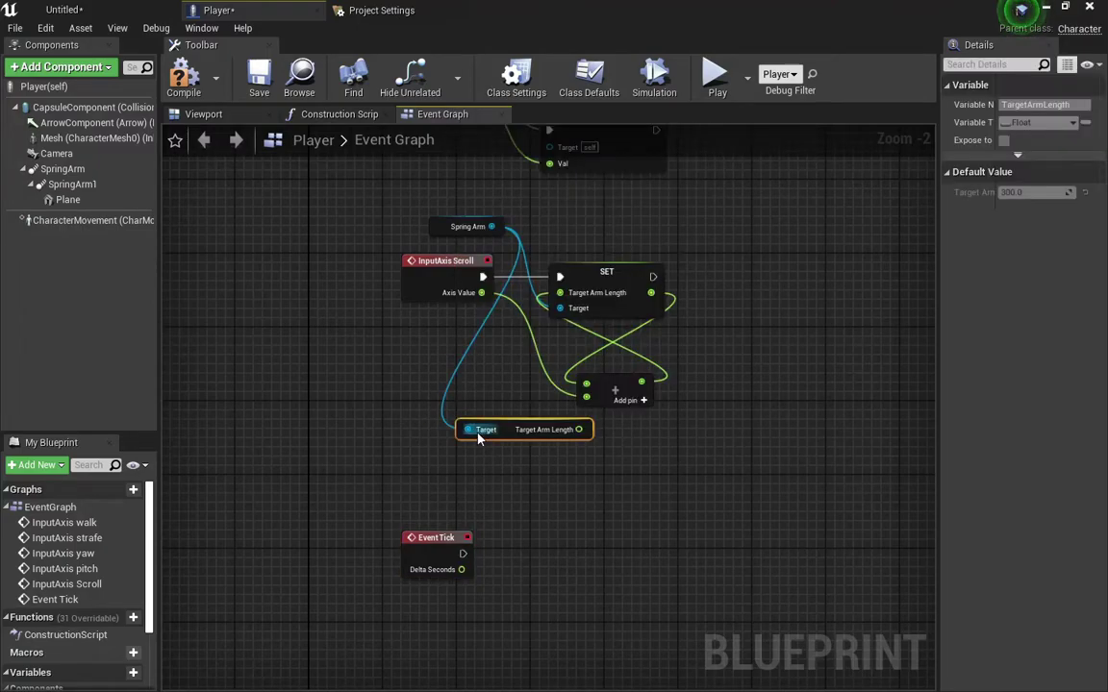
drag(507, 436, 407, 613)
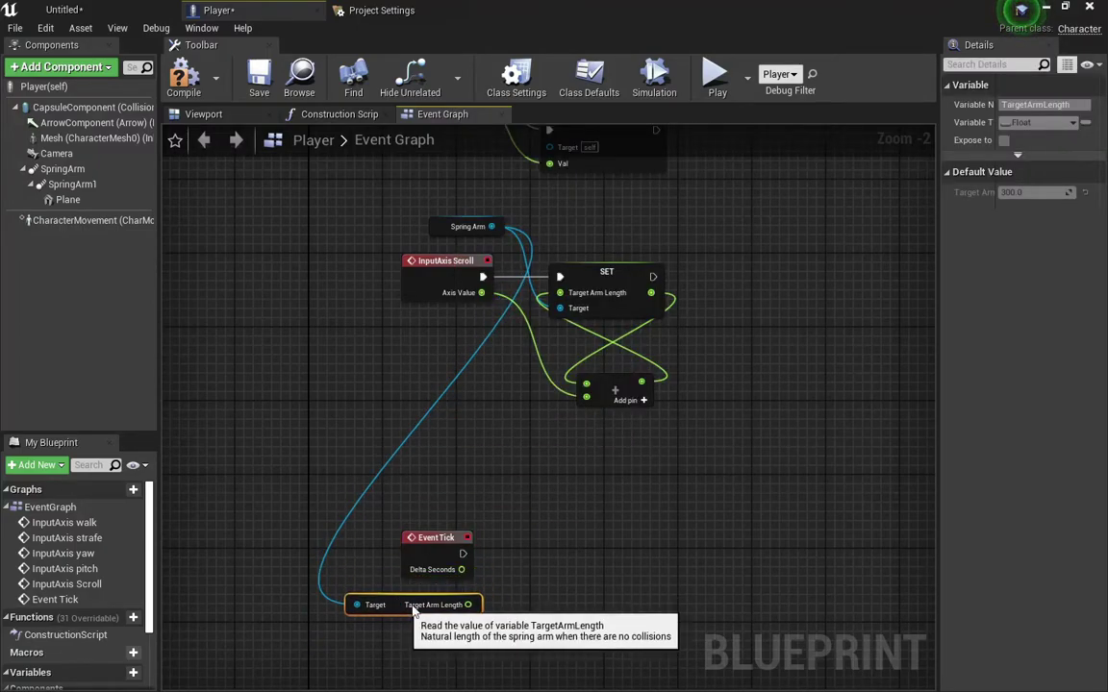
Step: Add a Branch node after Event Tick and arrange it beside the arm length getter
scroll(407, 612, up, 2)
drag(460, 545, 597, 548)
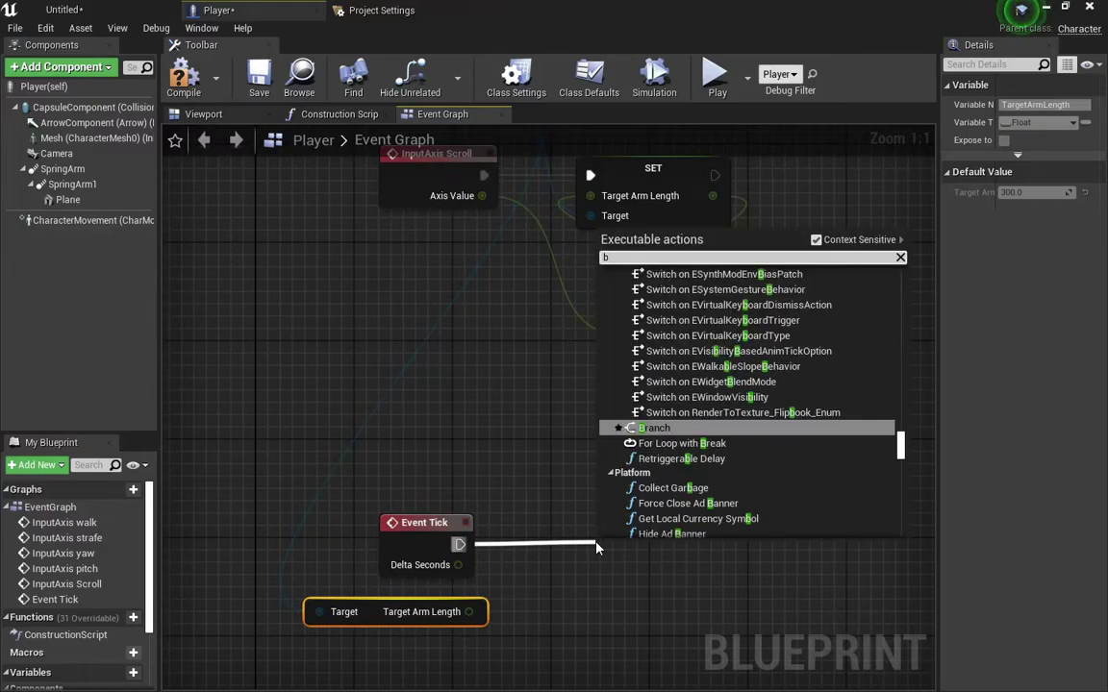
text(bra)
key(Return)
drag(648, 561, 648, 536)
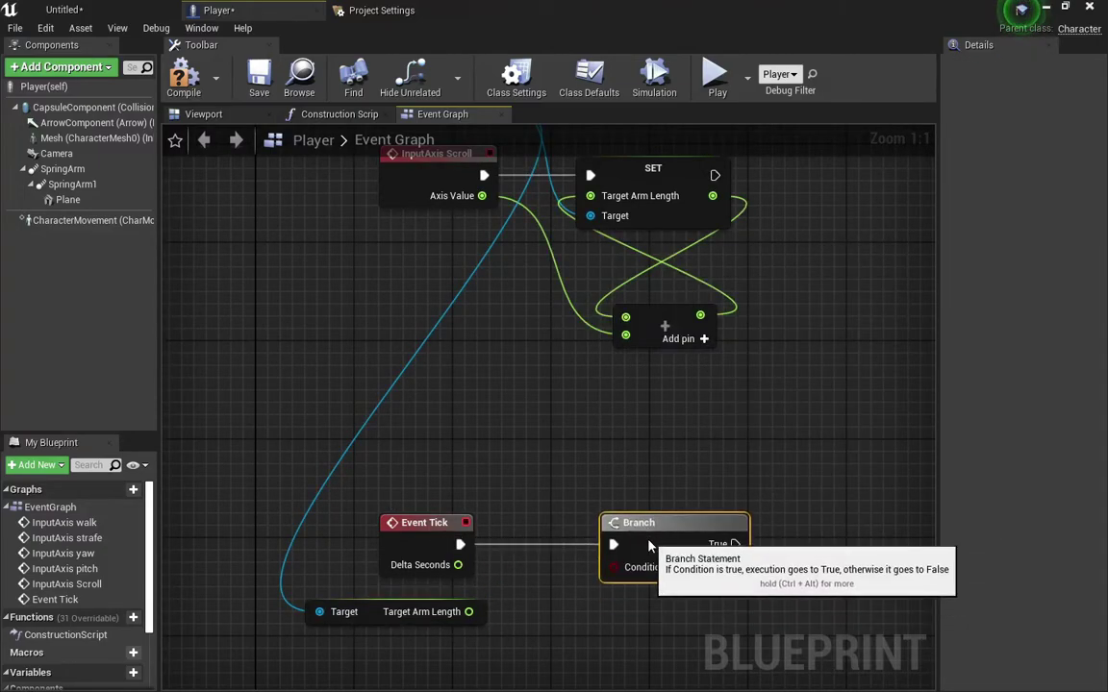
drag(376, 613, 391, 663)
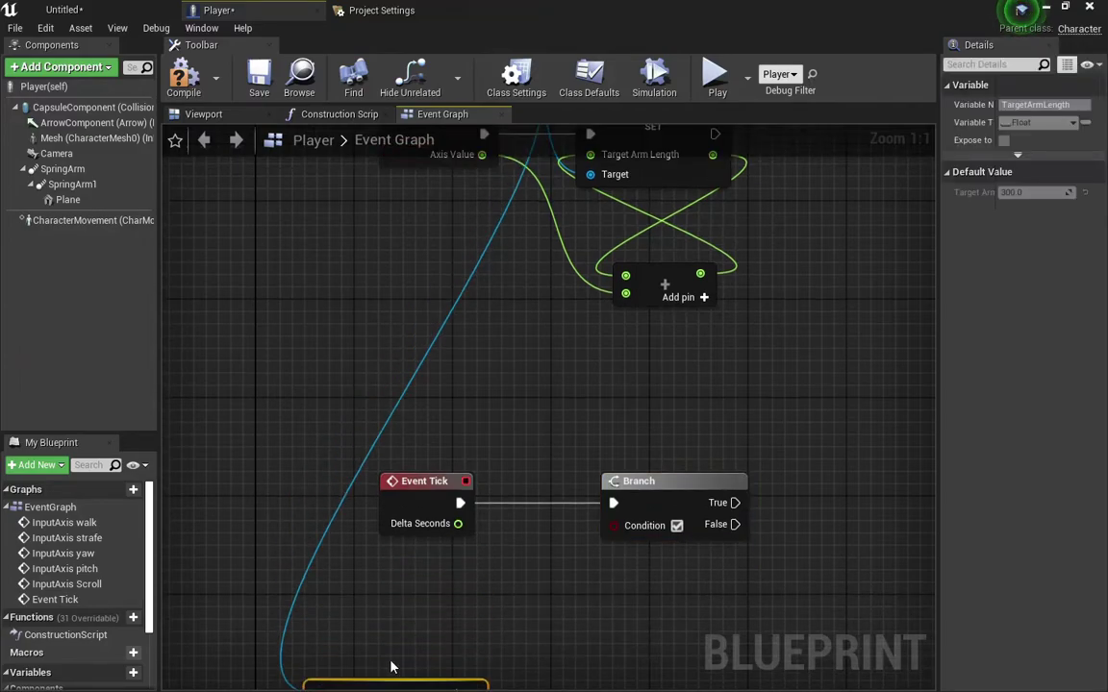
drag(480, 523, 489, 467)
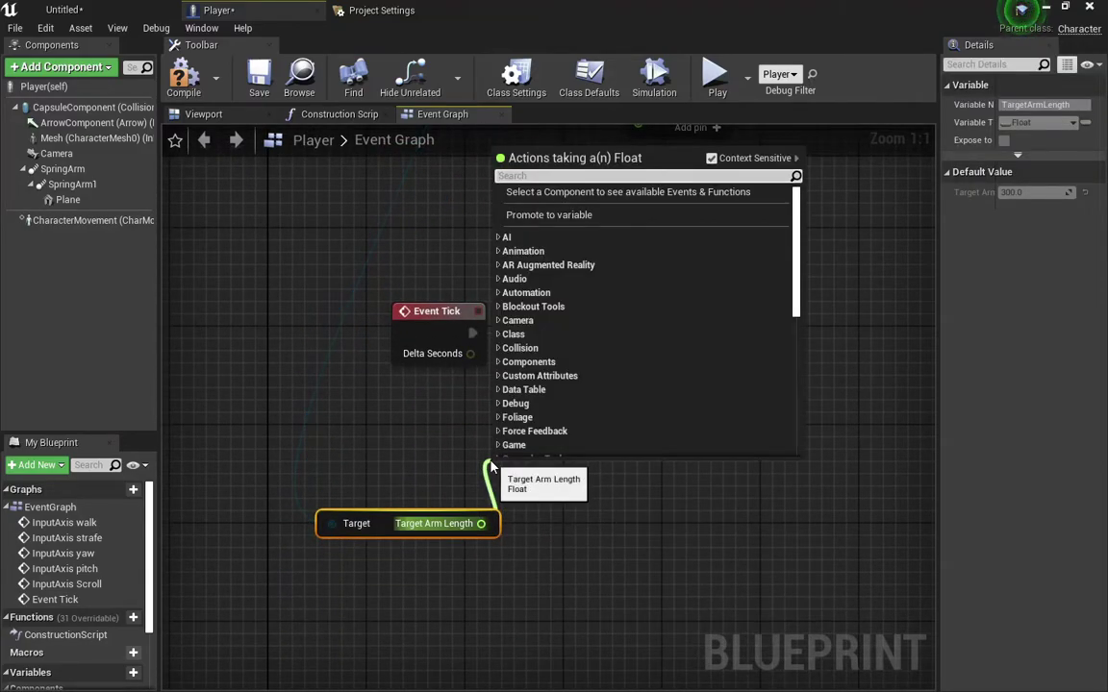
Step: Add a float > float comparison and connect it to the Branch condition
text(=)
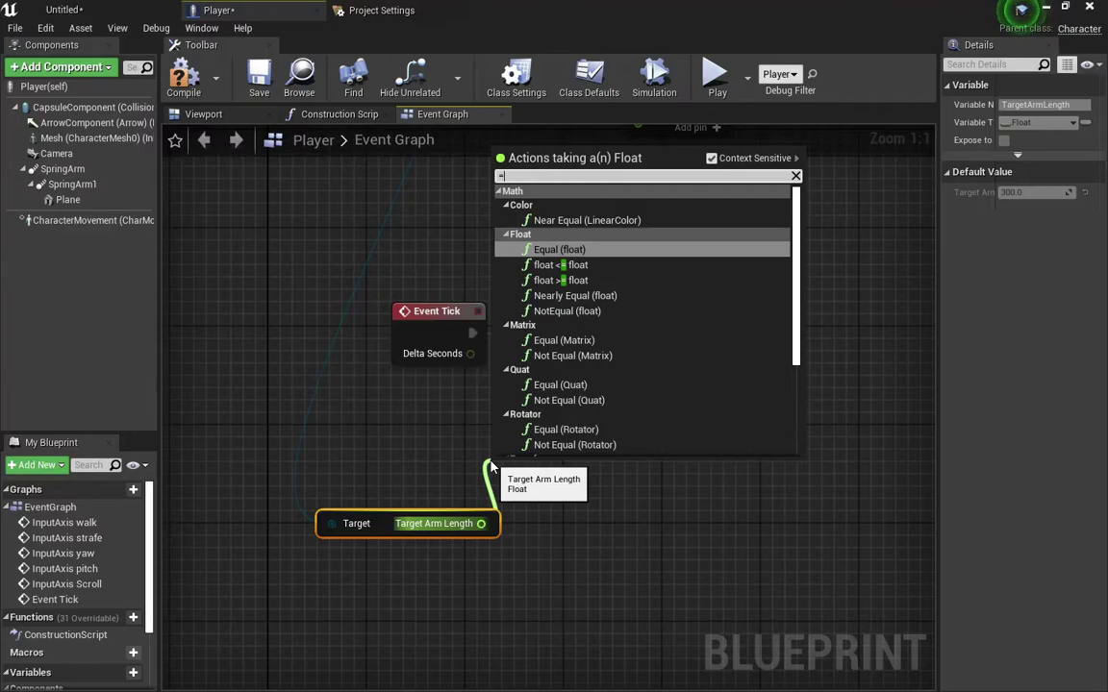
key(Down)
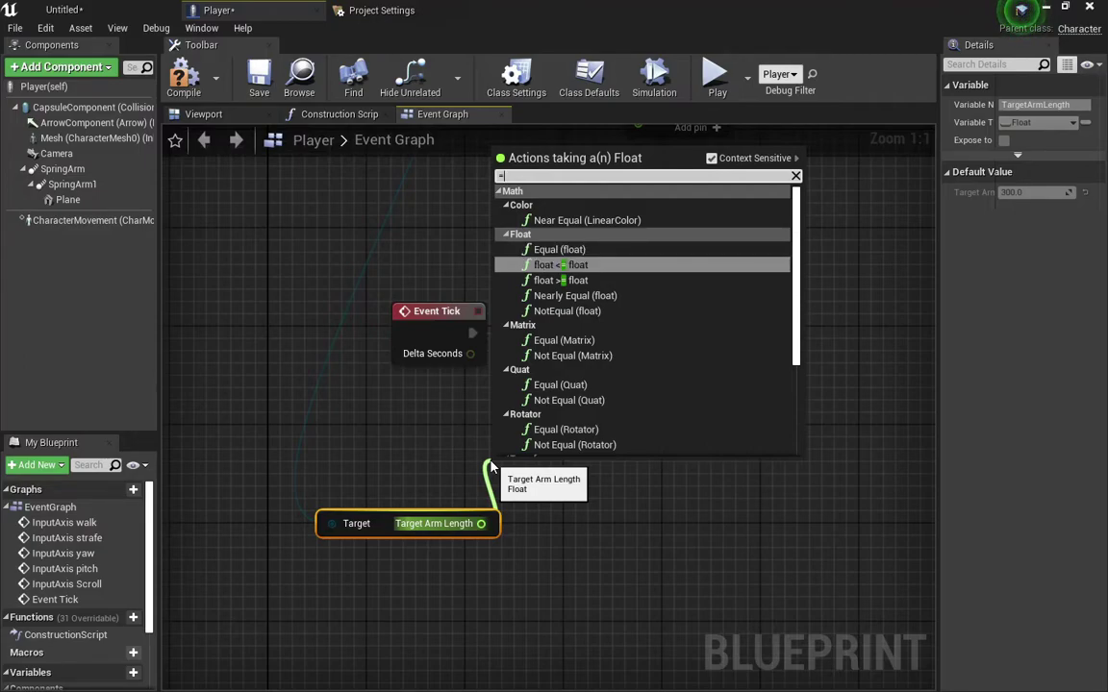
key(Up)
key(BackSpace)
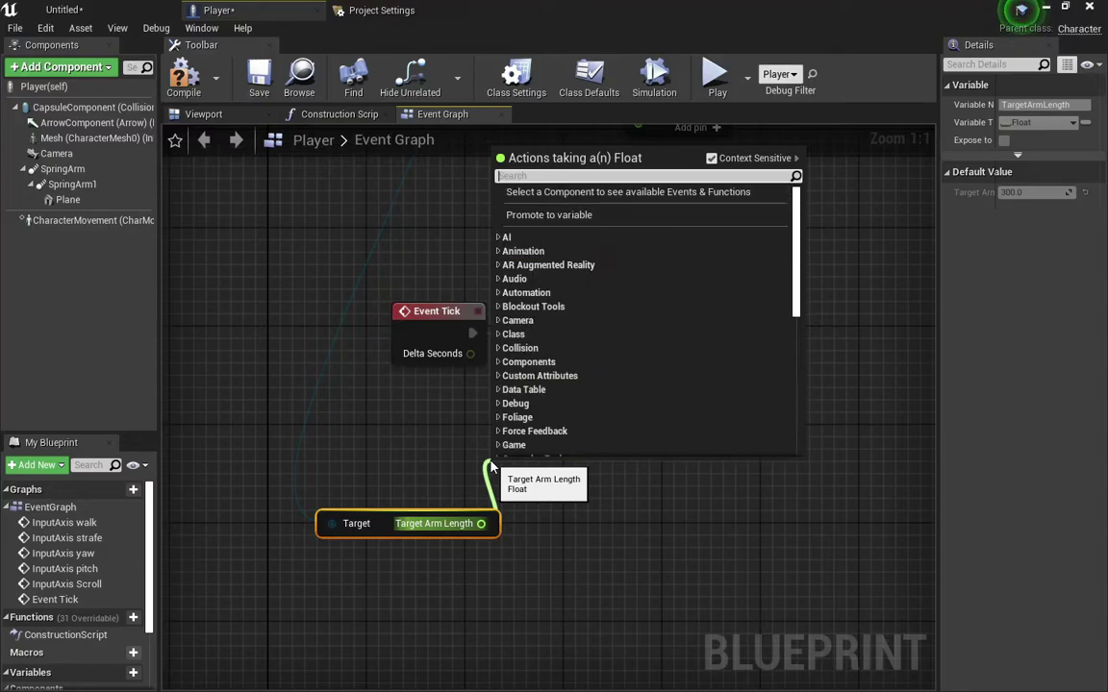
text(greater)
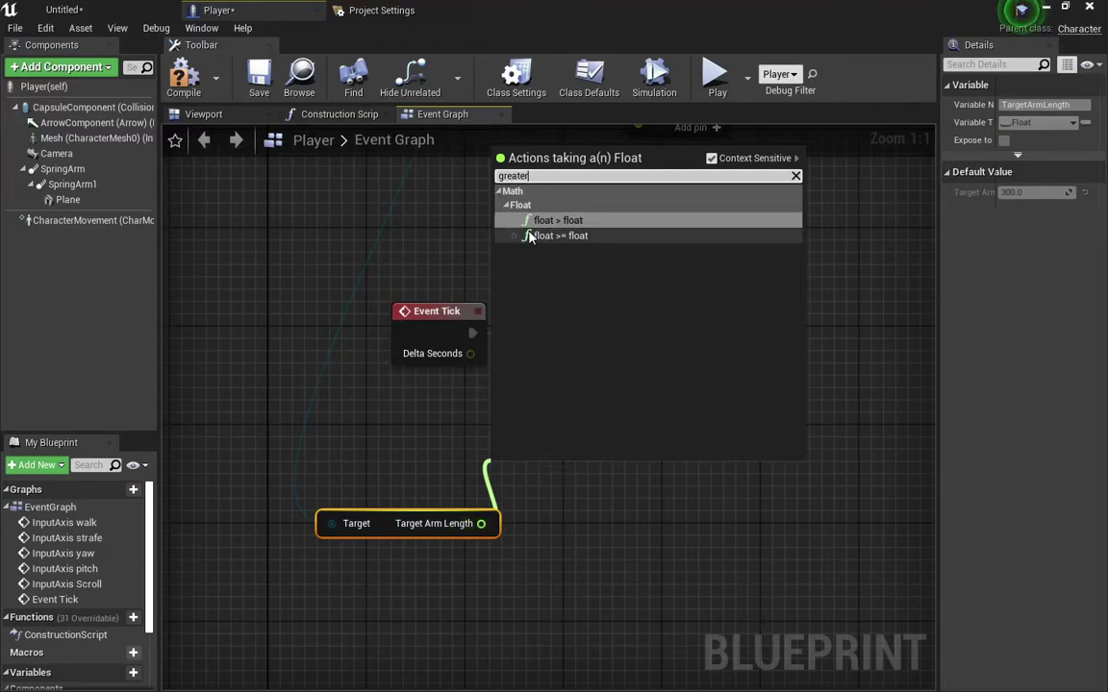
click(555, 225)
mouse_move(586, 493)
mouse_down()
mouse_move(623, 504)
mouse_move(630, 495)
mouse_move(626, 356)
mouse_up()
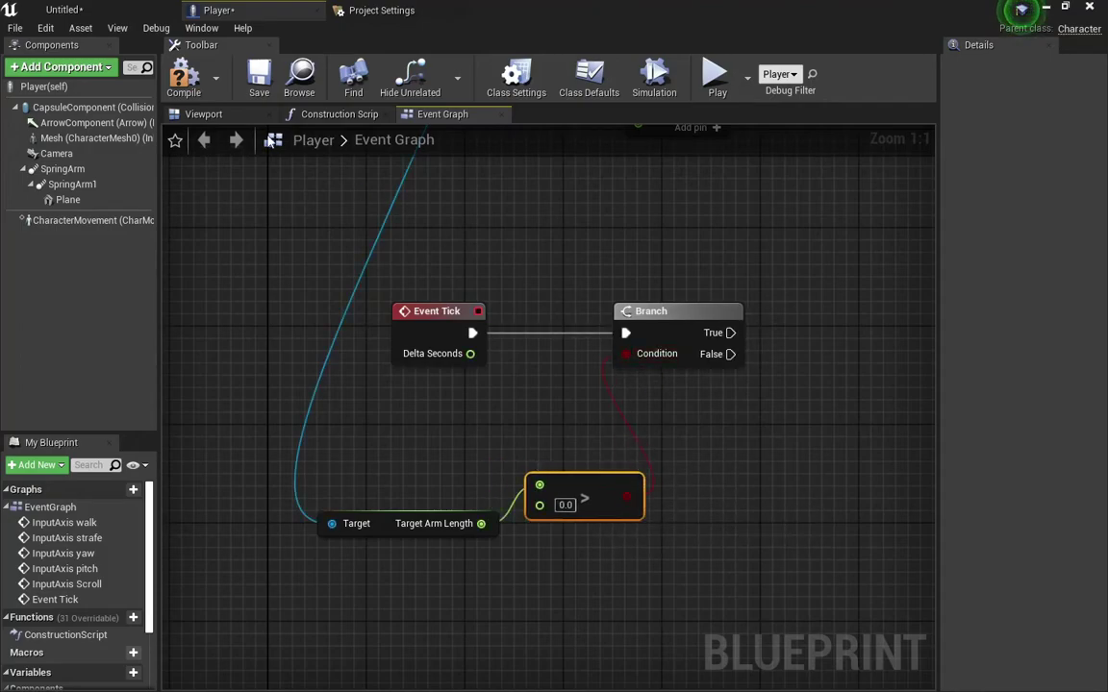
click(203, 113)
Step: Set the comparison threshold to 500.0 and wire the Target Arm Length getter into it
click(63, 168)
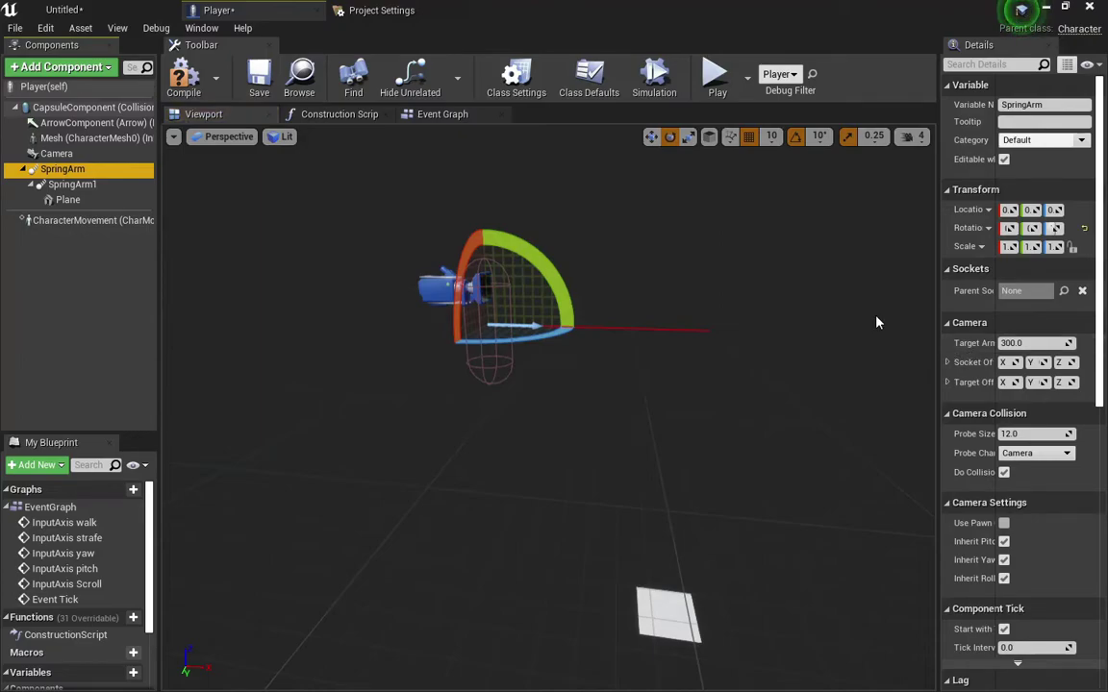
click(428, 114)
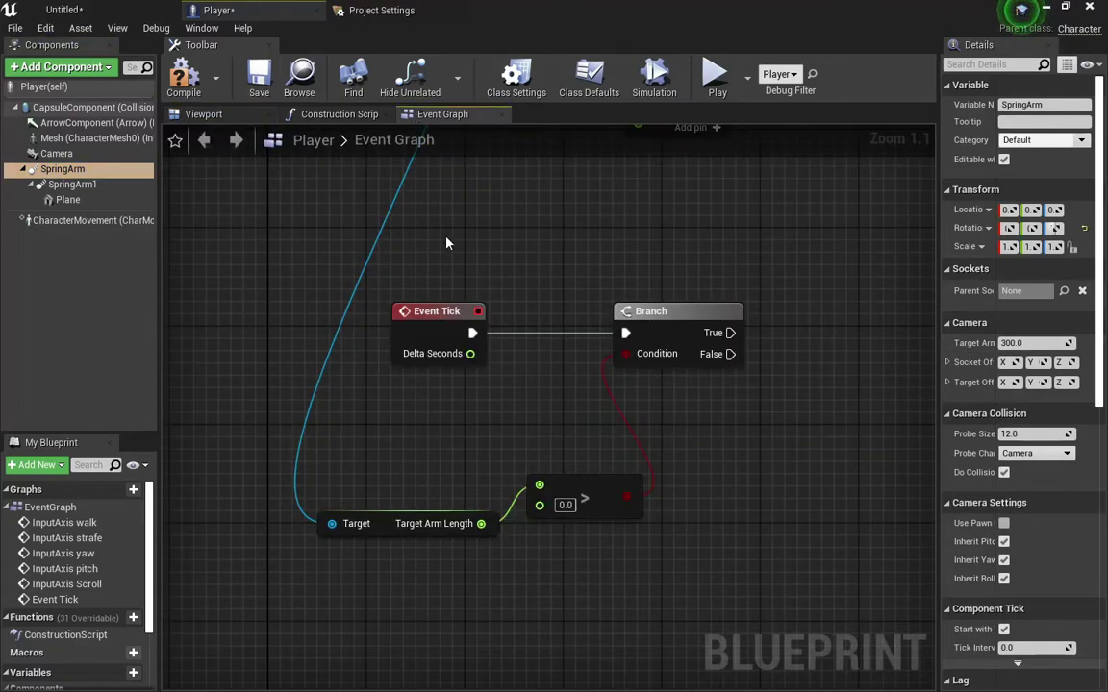
drag(538, 485, 566, 504)
text(500)
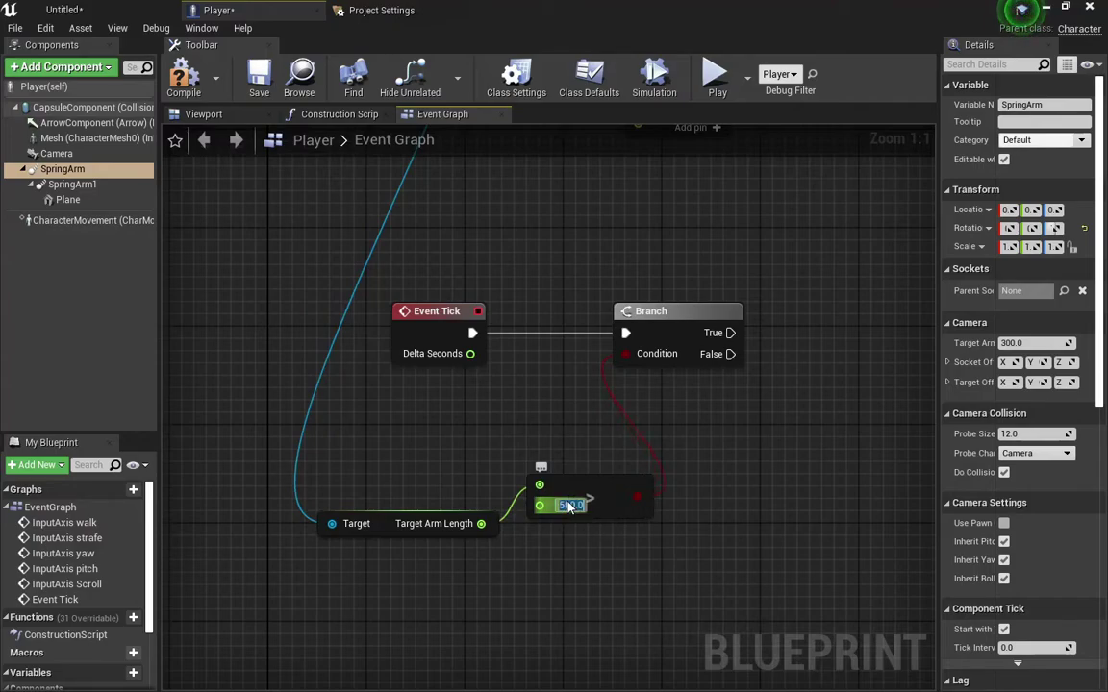
right_drag(726, 447, 594, 493)
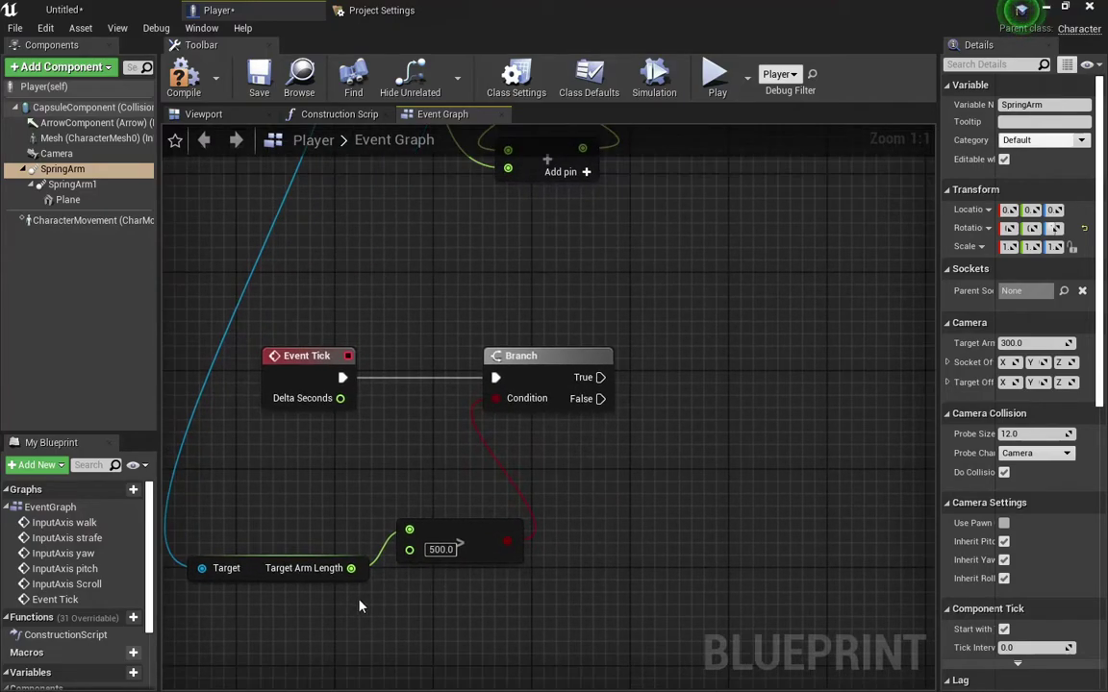
drag(351, 568, 358, 567)
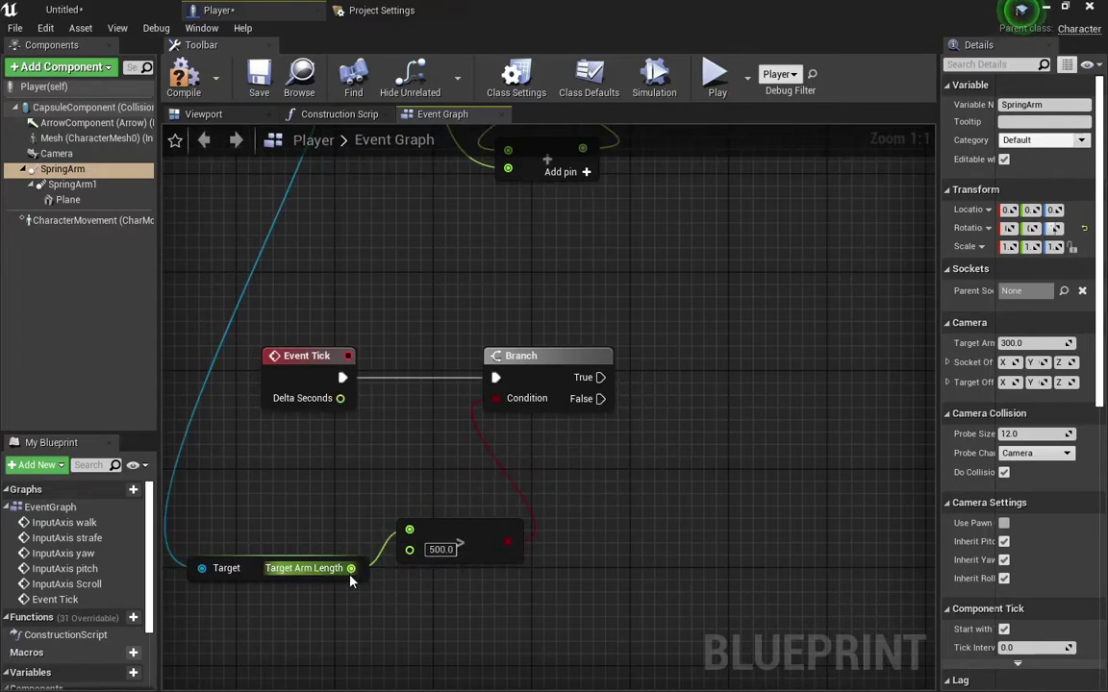
drag(200, 568, 457, 169)
scroll(519, 317, down, 3)
Step: Duplicate the SET Target Arm Length node, drive it from Branch True with value 500.0, targeting Spring Arm
key(ctrl+c)
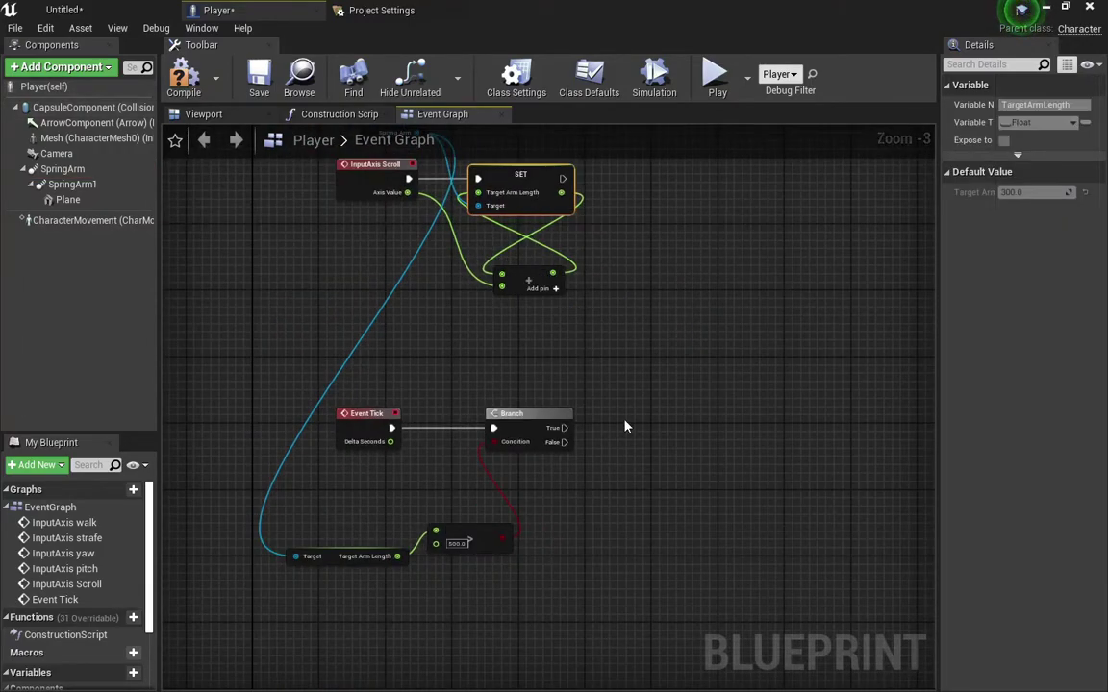
key(ctrl+v)
scroll(567, 385, up, 3)
drag(639, 429, 533, 418)
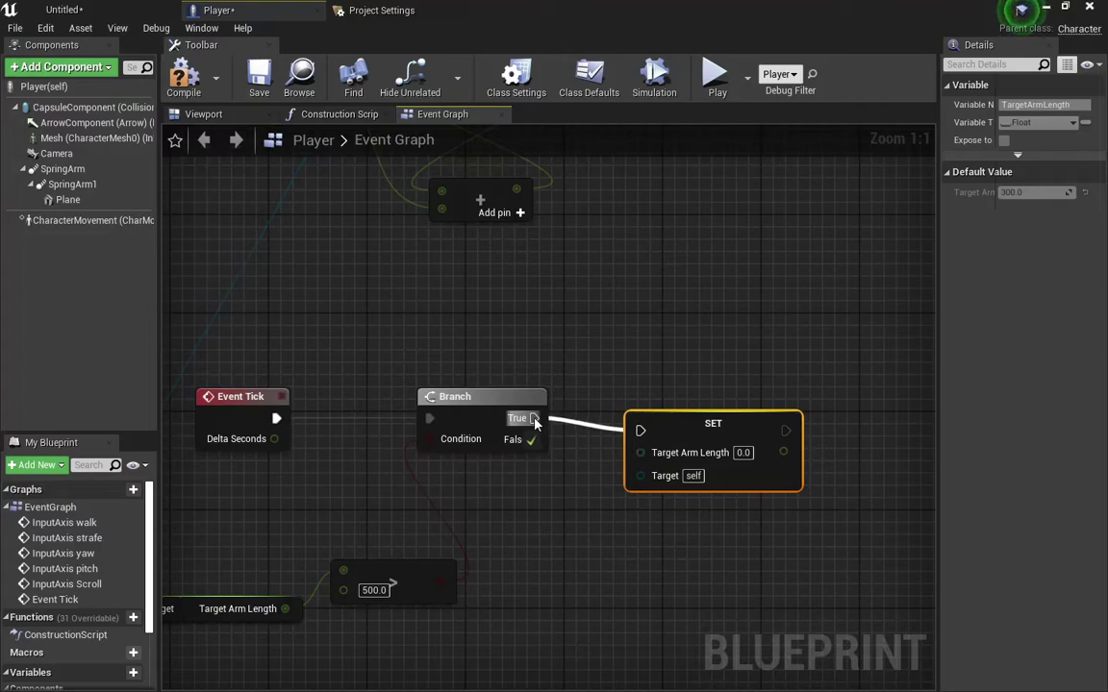
drag(735, 473, 735, 460)
click(743, 440)
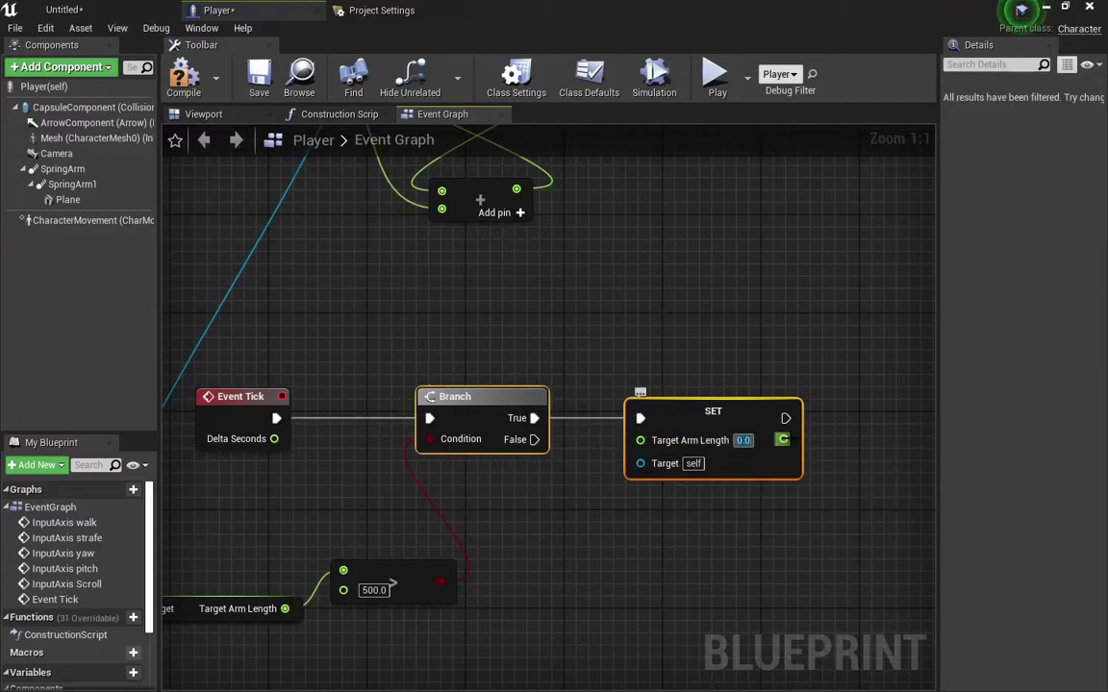
text(50)
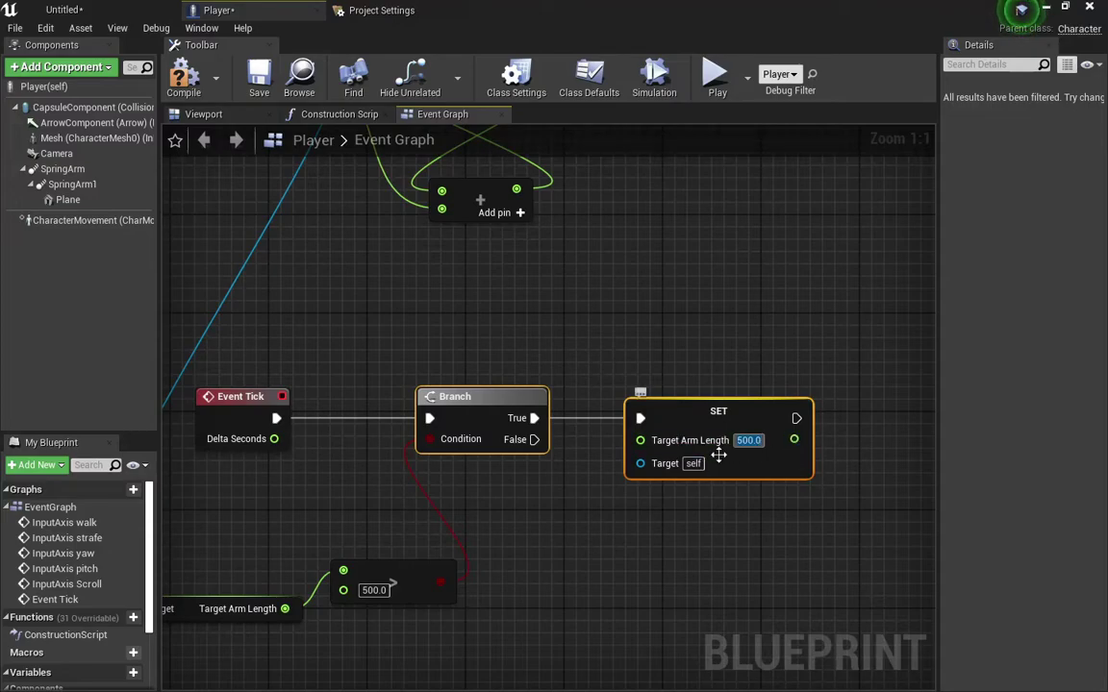
drag(641, 464, 566, 322)
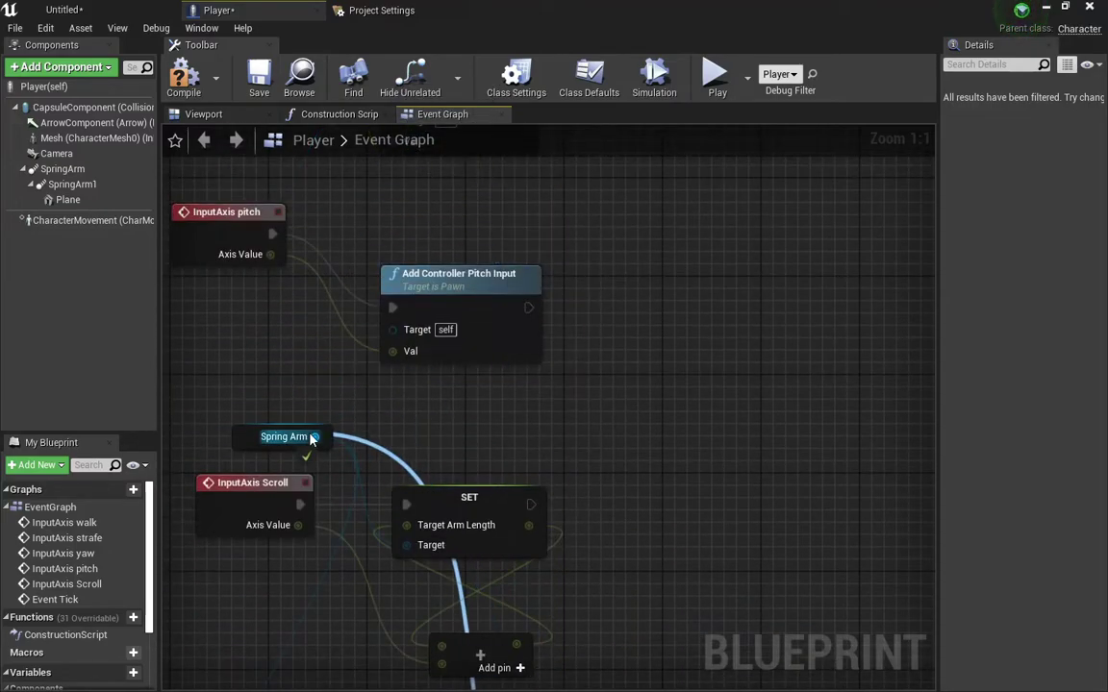
mouse_move(555, 420)
right_down()
mouse_move(570, 410)
mouse_move(657, 202)
right_up()
click(715, 77)
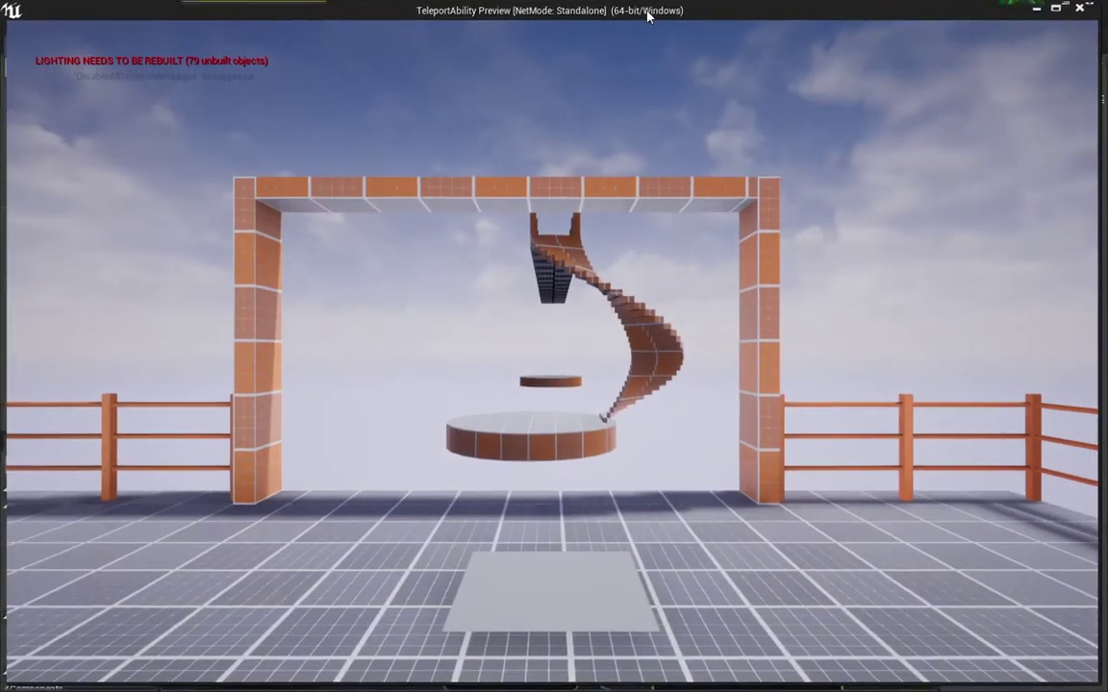
mouse_move(648, 14)
mouse_down()
mouse_move(554, 346)
mouse_move(673, 288)
mouse_move(462, 308)
mouse_up()
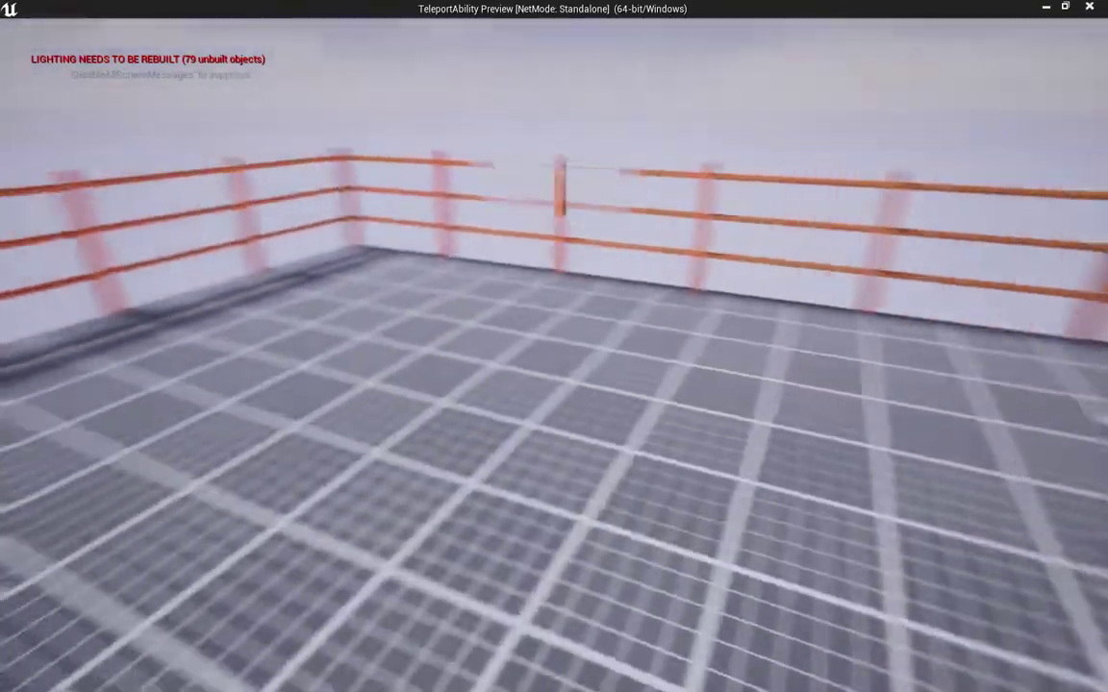
mouse_move(461, 308)
mouse_down()
mouse_move(461, 259)
mouse_move(577, 289)
mouse_move(730, 366)
mouse_up()
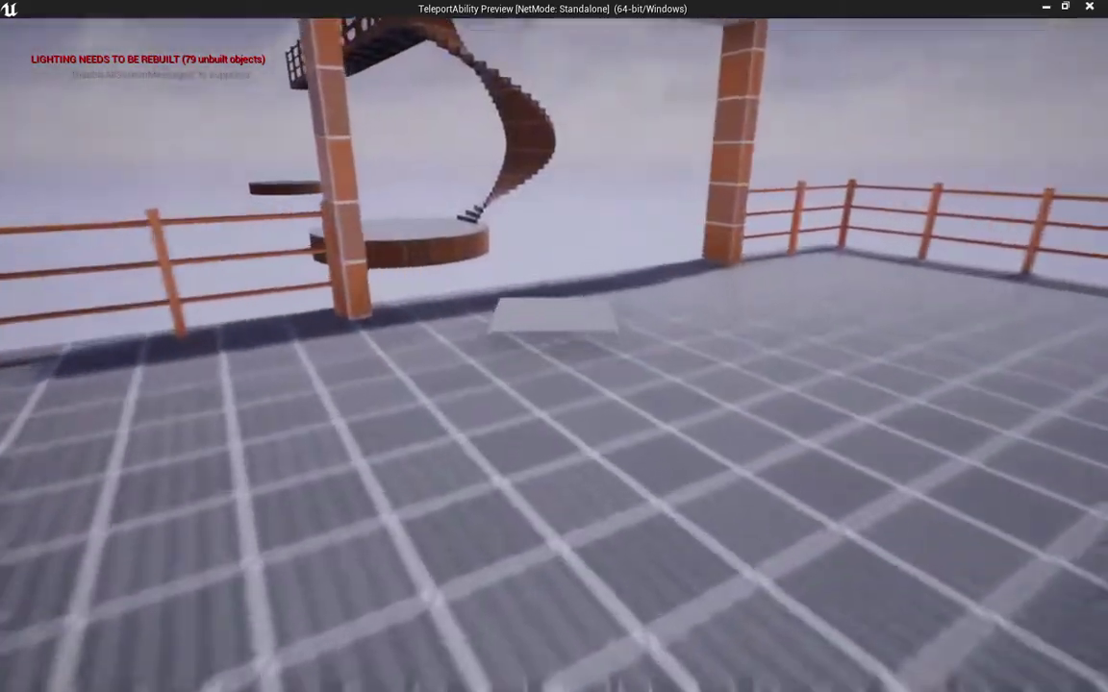
key(w)
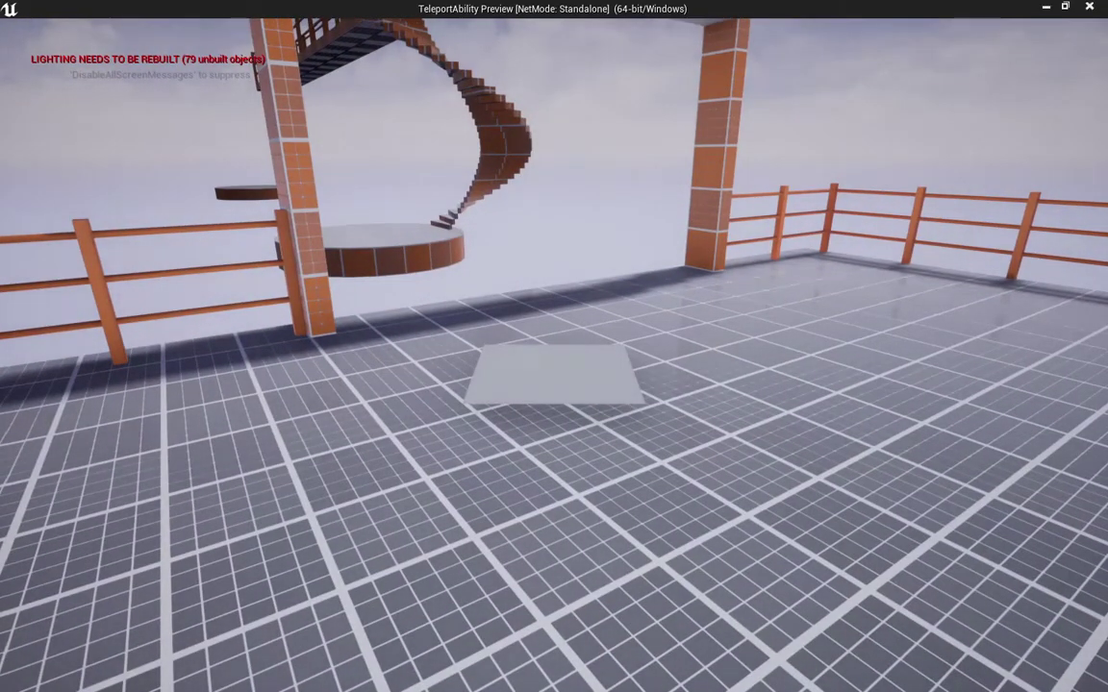
key(Escape)
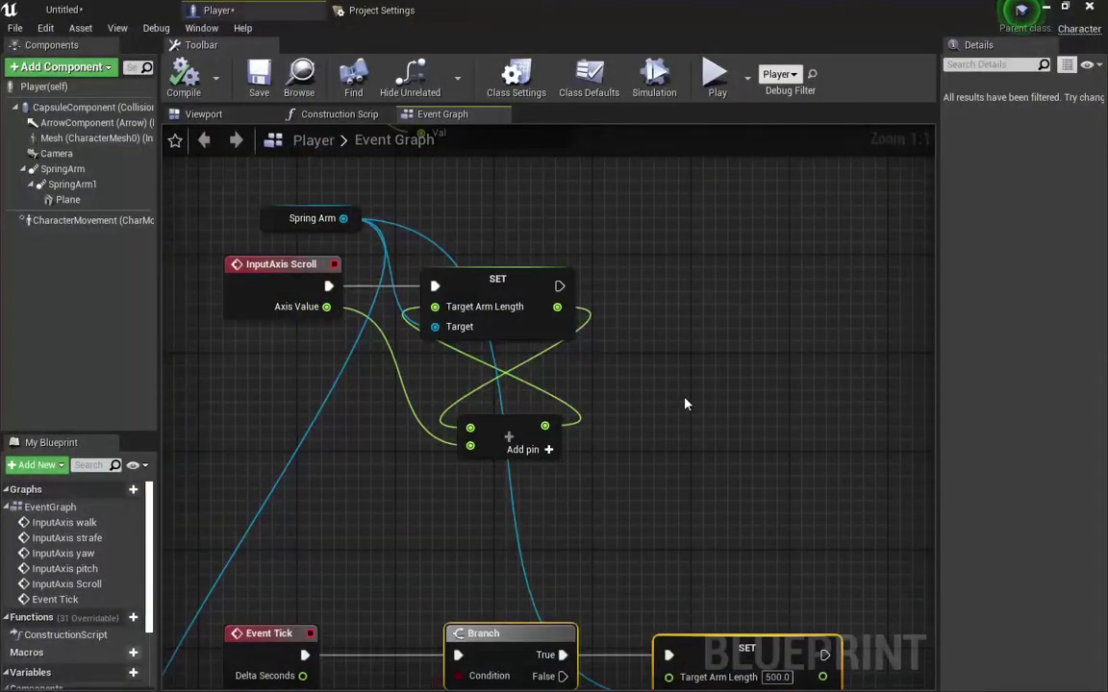
Step: Change the True-path SET node's Target Arm Length to 1000.0, then to 700.0
right_drag(616, 357, 615, 188)
click(759, 510)
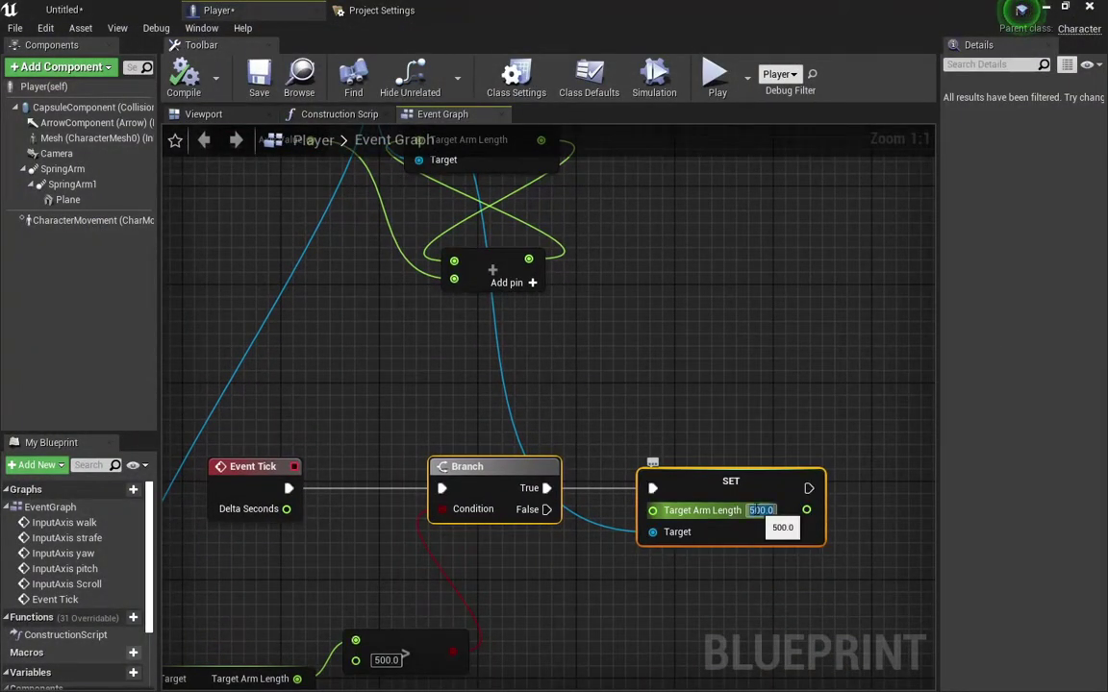
text(100)
key(Return)
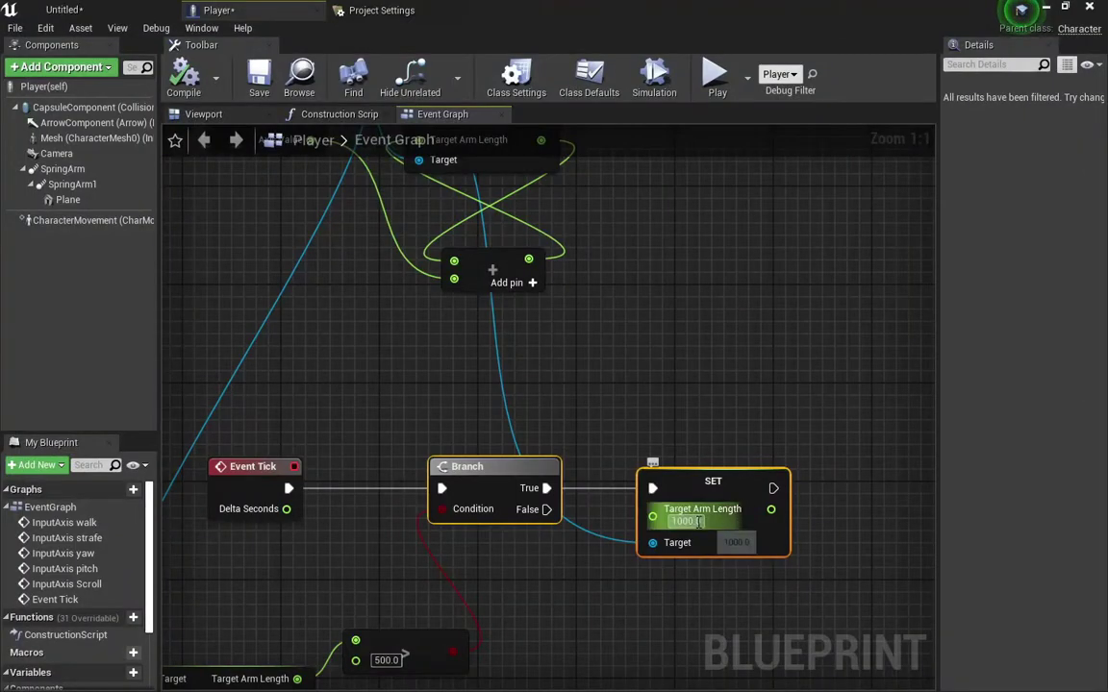
text(700)
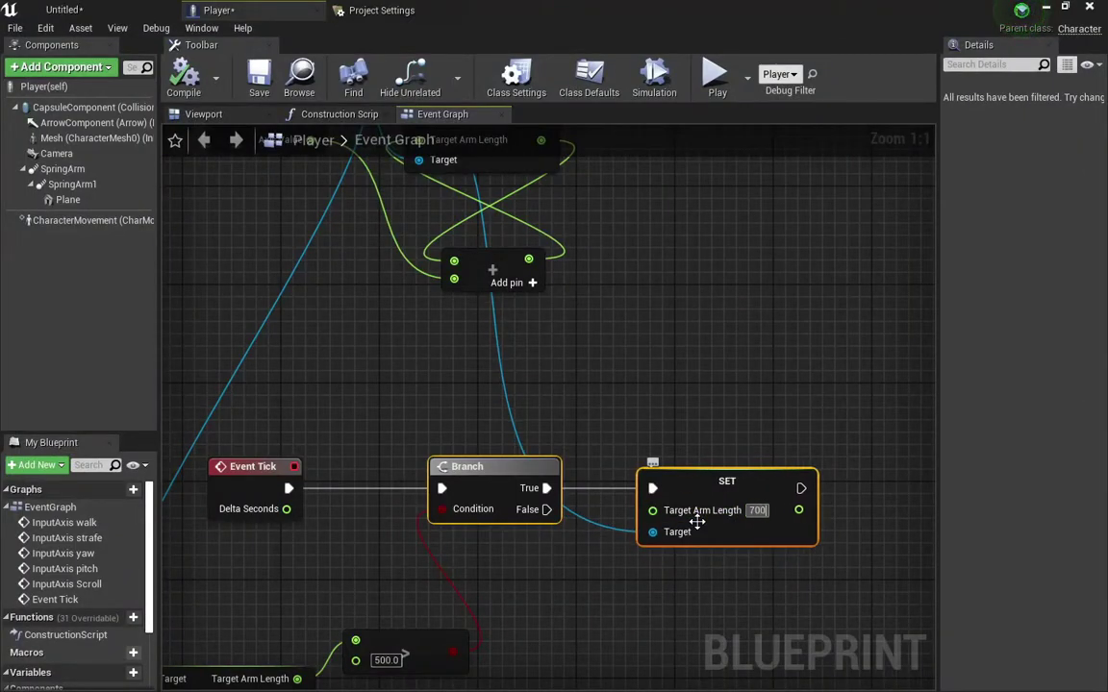
key(Return)
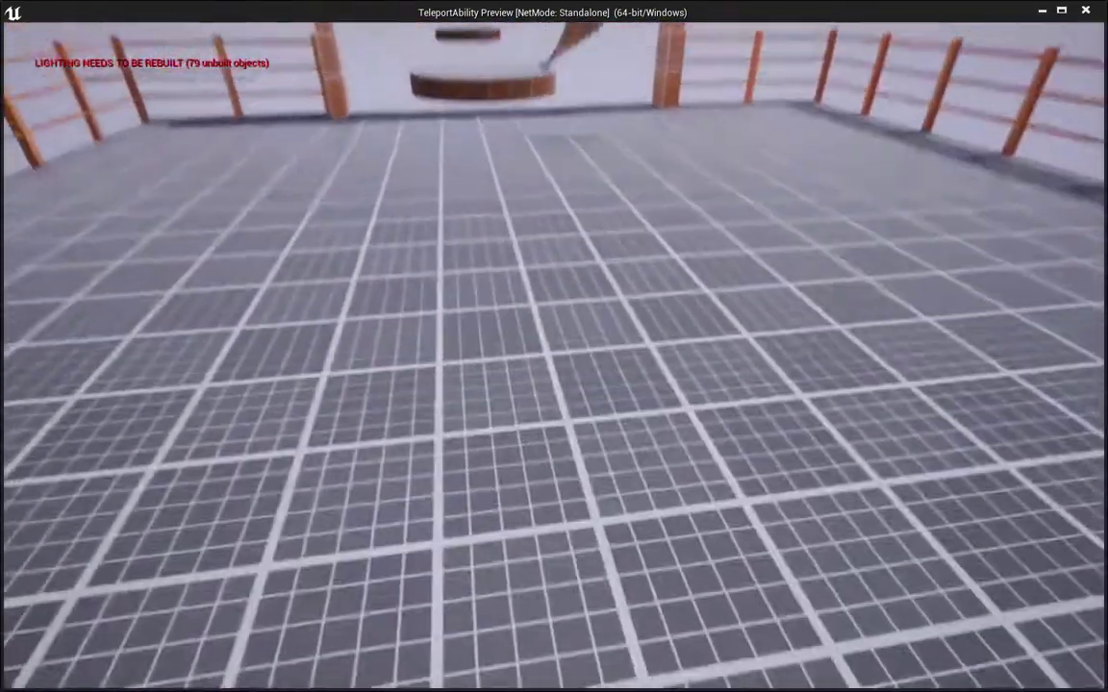
Step: Raise the Greater node's 500.0 threshold to 700.0 and stop the game preview with Esc
scroll(699, 542, up, 1)
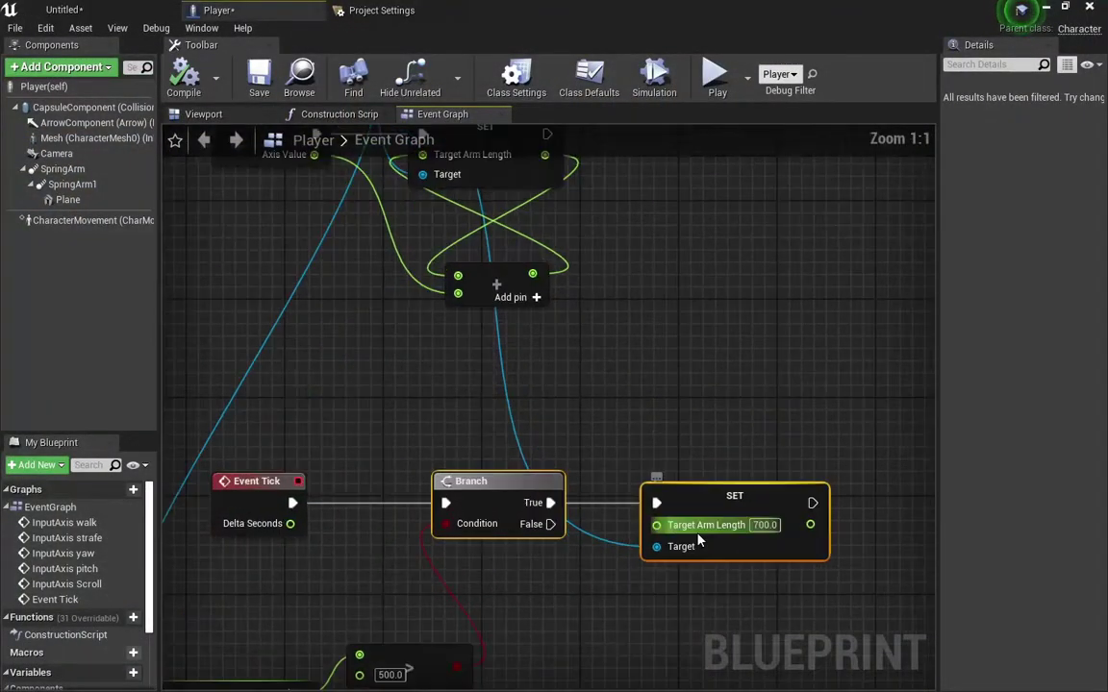
right_drag(664, 527, 712, 459)
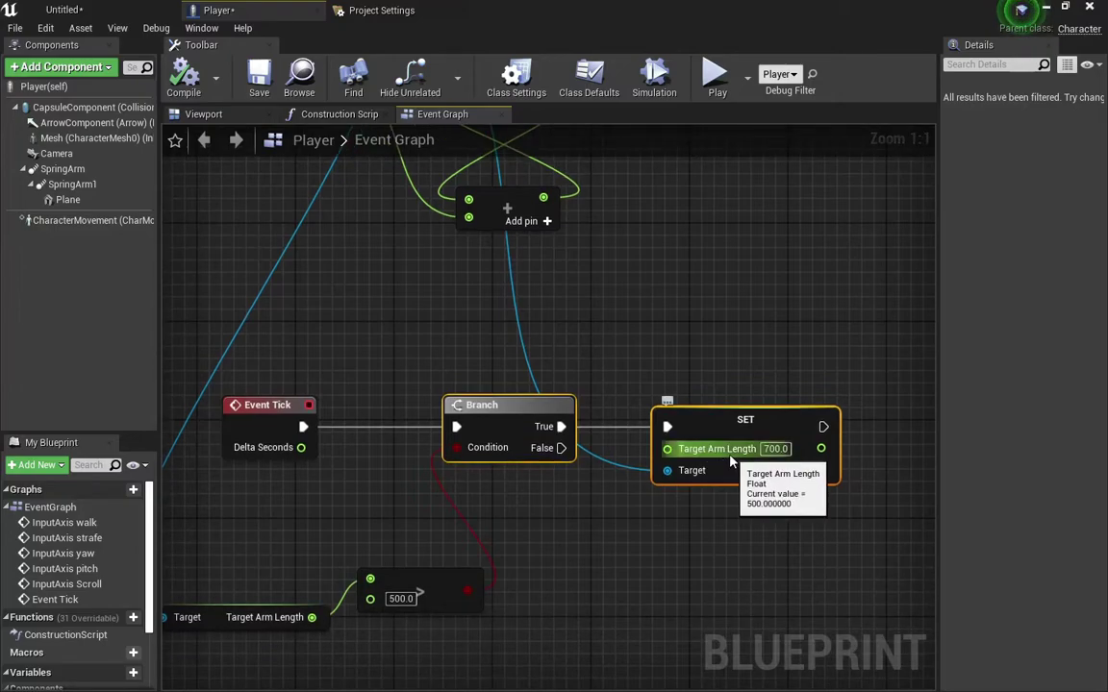
click(401, 598)
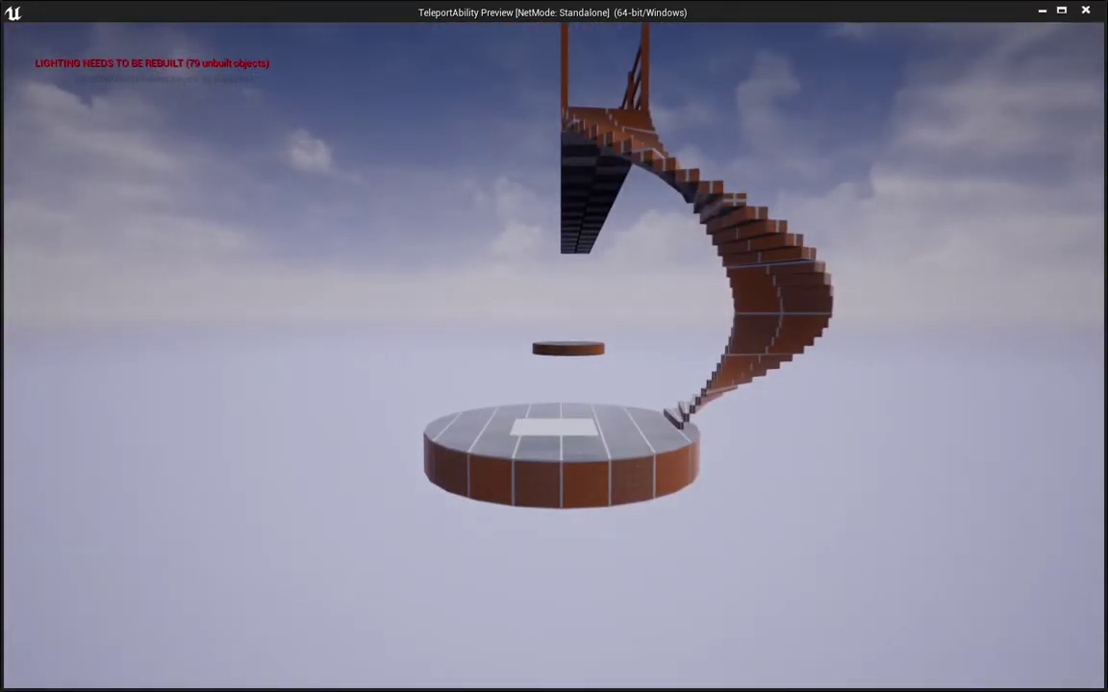
key(Escape)
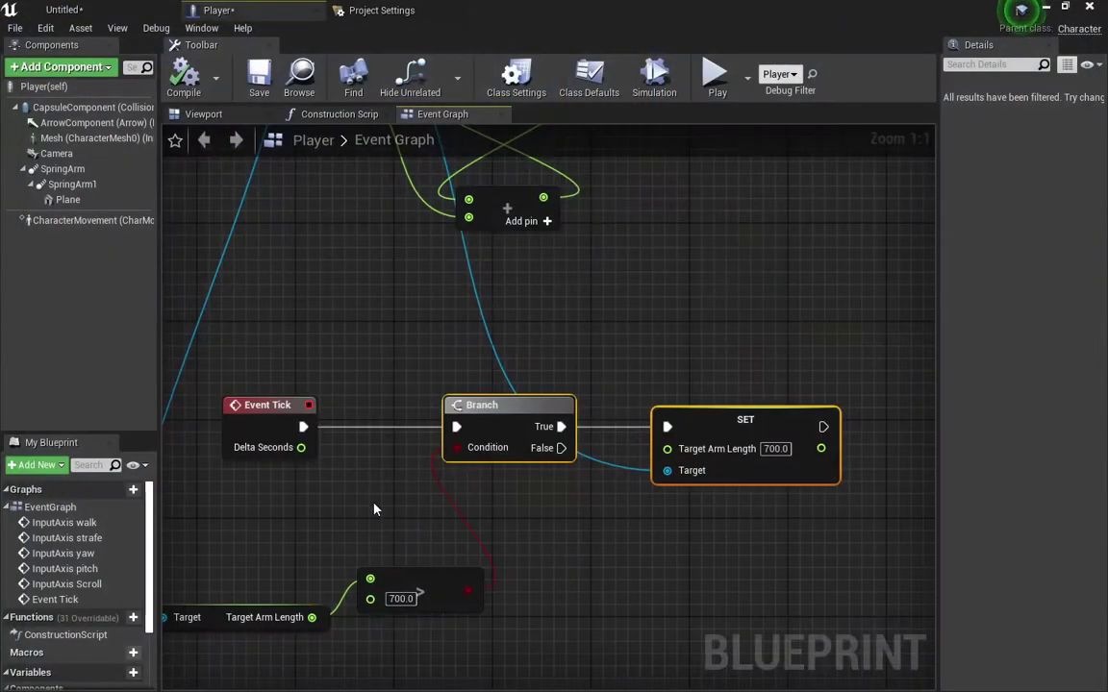
scroll(373, 507, down, 5)
right_drag(340, 419, 476, 353)
Step: Add a Left Mouse Button event node to the event graph
right_click(416, 492)
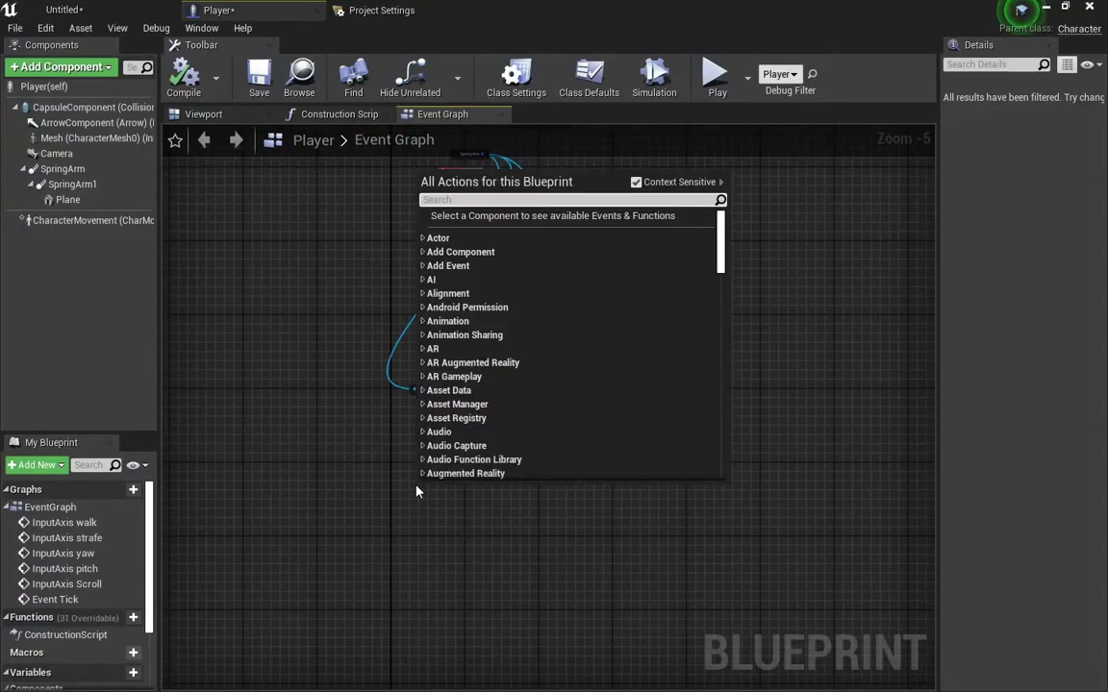
text(left)
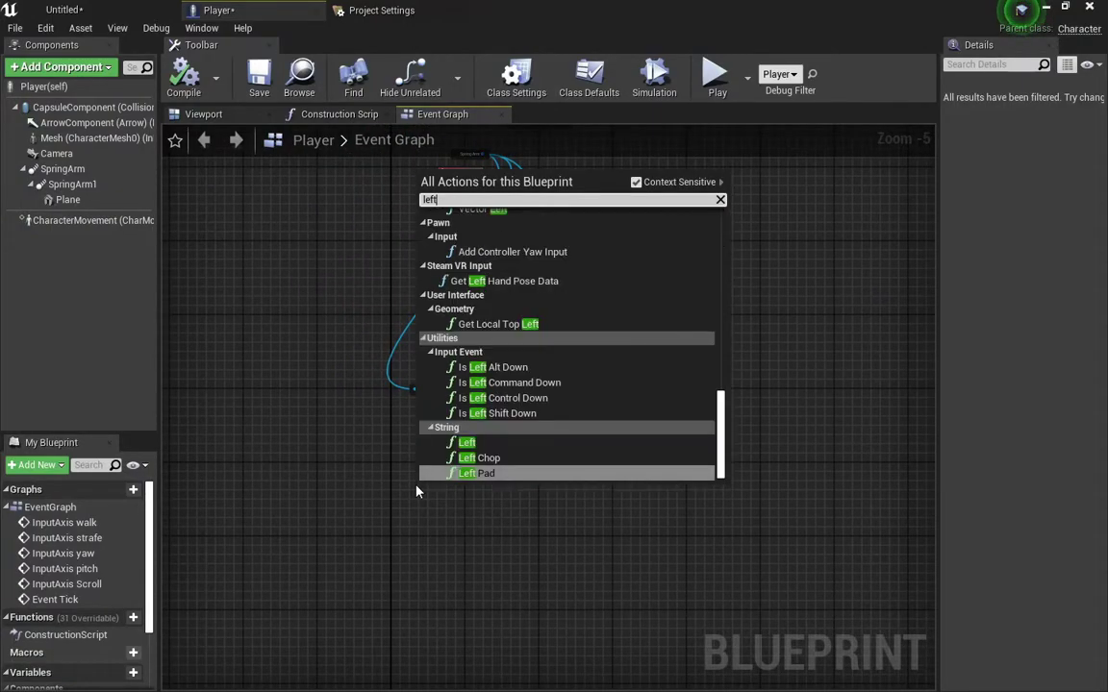
text( mouse)
key(Return)
scroll(416, 492, up, 5)
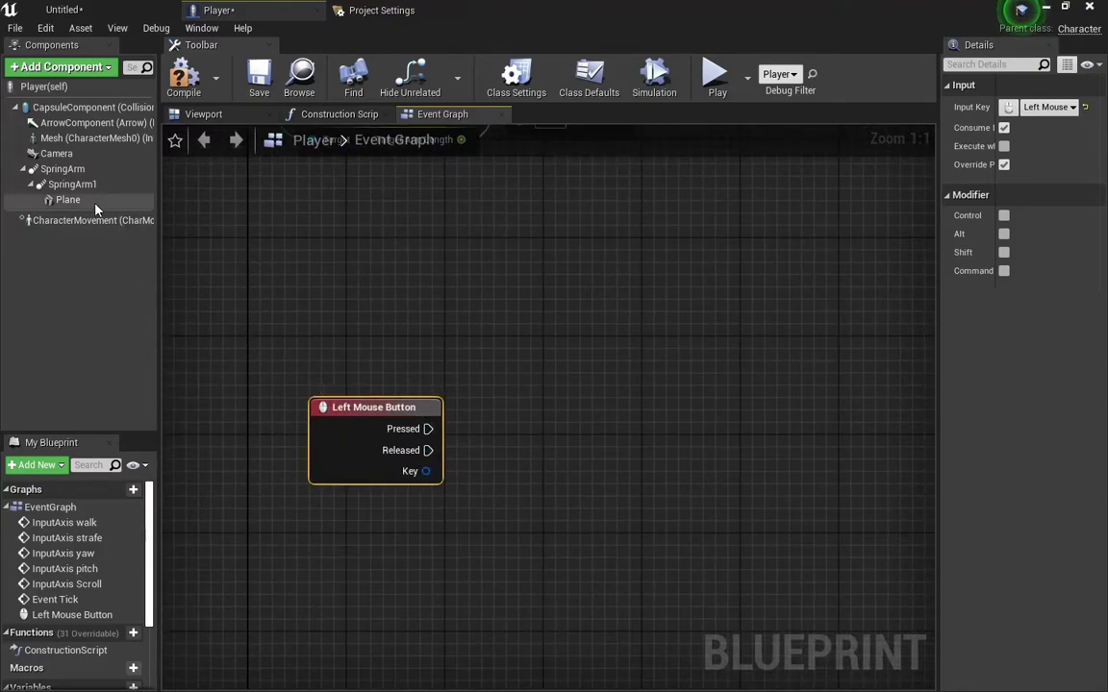
Step: Place a Plane reference and connect it to a GetWorldLocation node positioned above it
drag(68, 199, 402, 368)
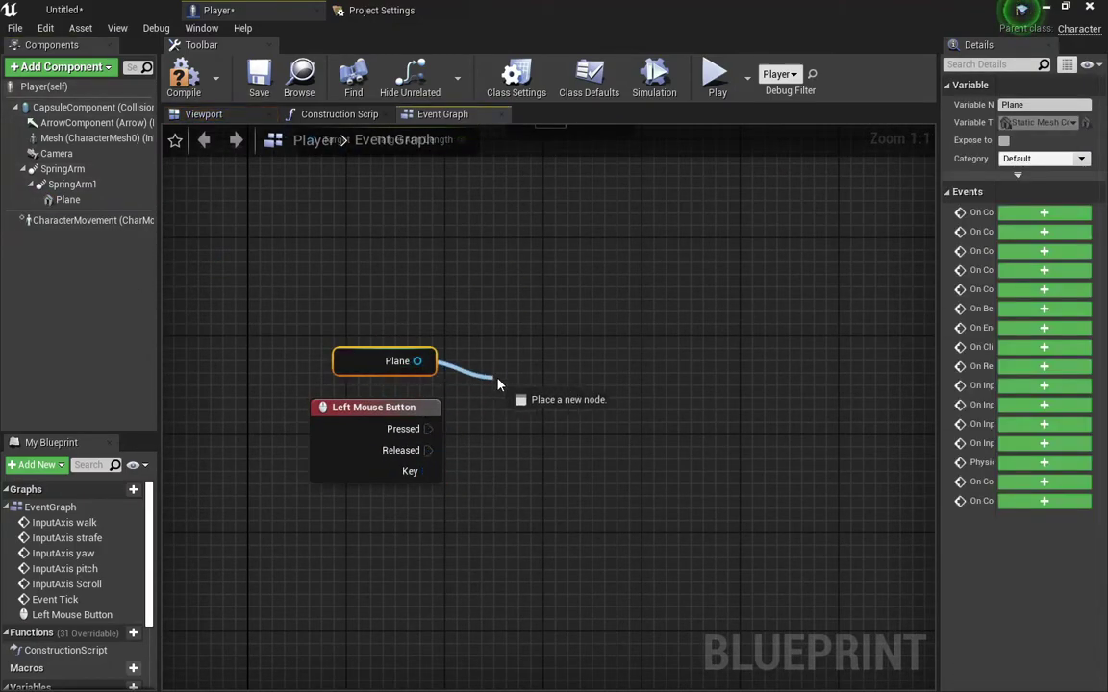
drag(498, 385, 493, 385)
text(get world)
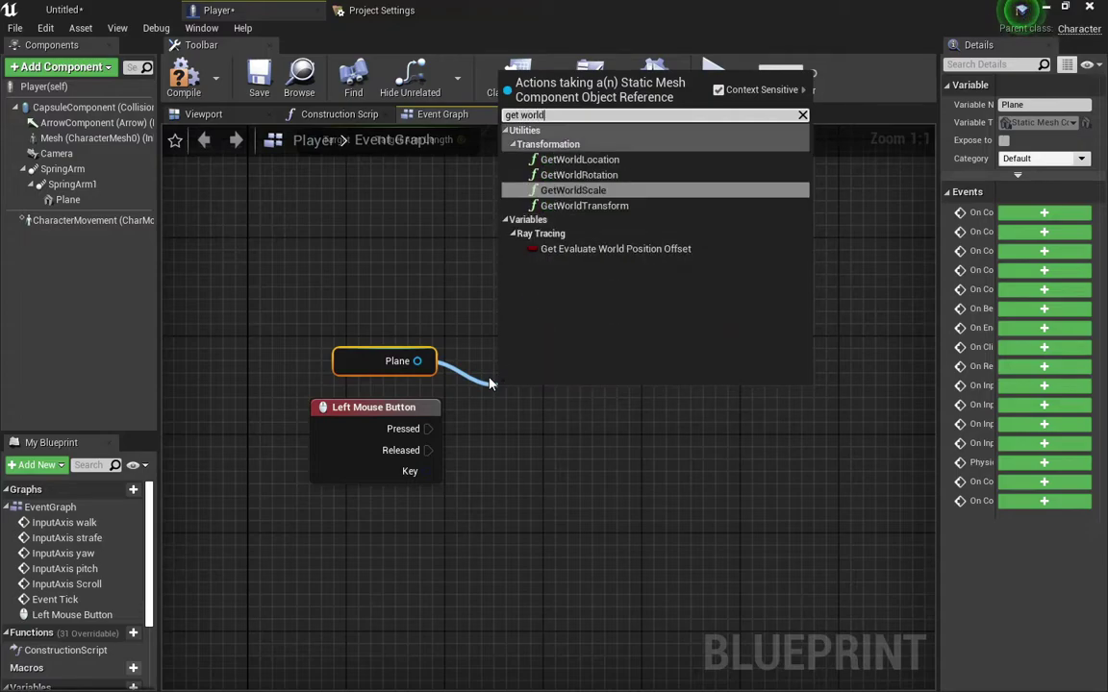
text(oc)
key(Return)
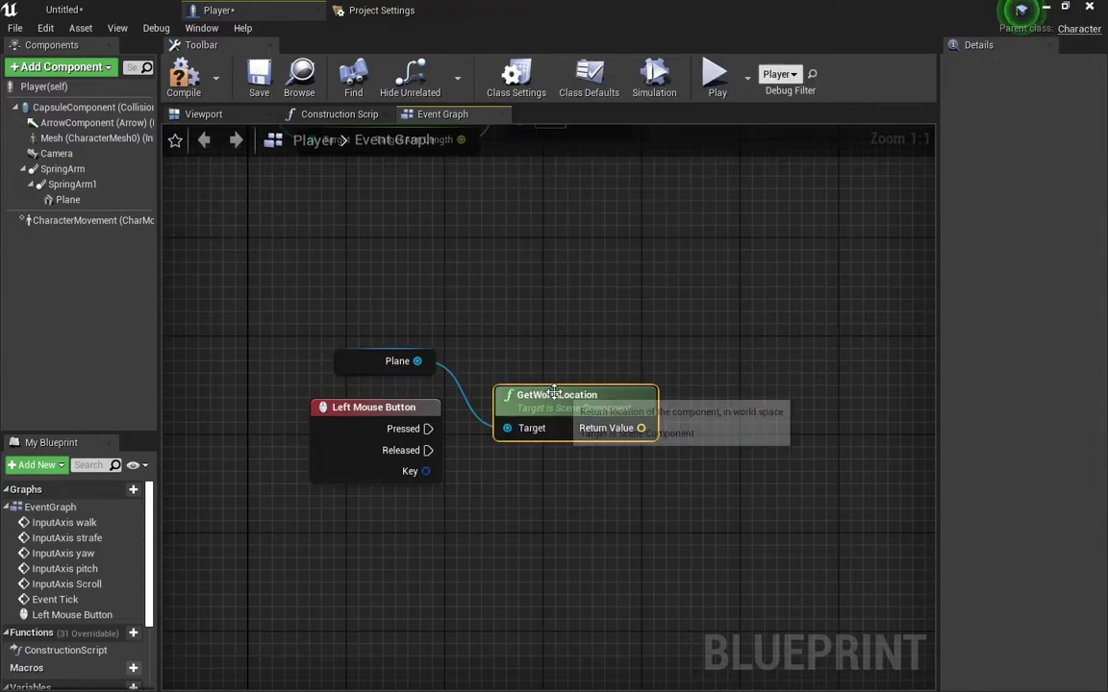
mouse_move(557, 396)
mouse_down()
mouse_move(473, 313)
mouse_move(323, 287)
mouse_up()
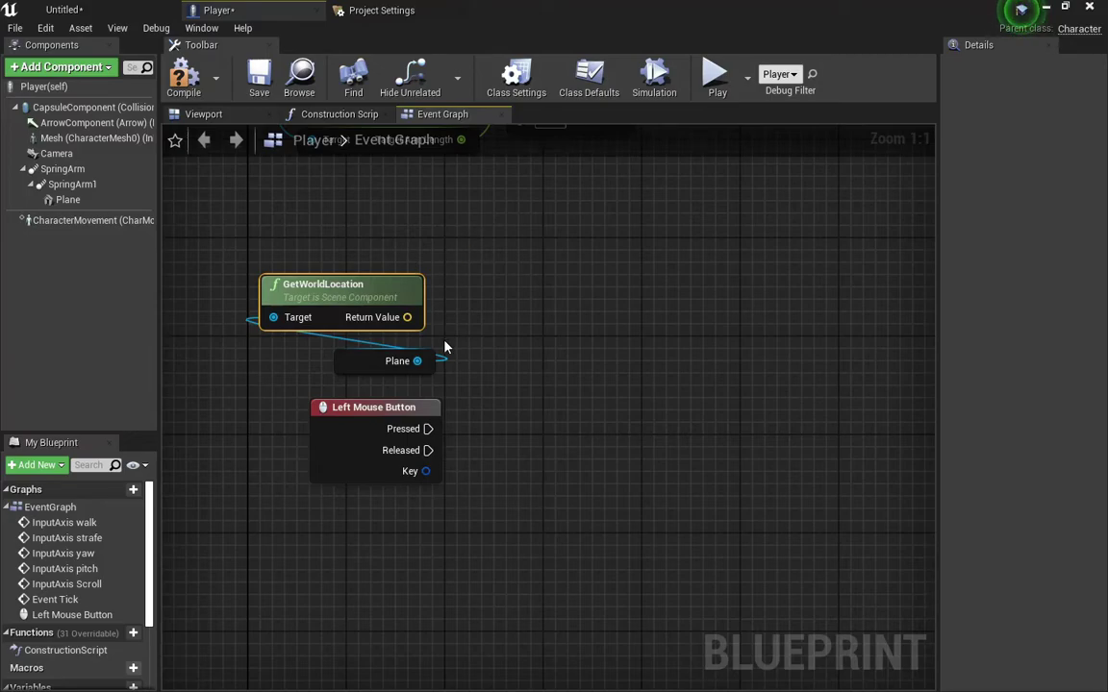
Step: Add SetActorLocation off Left Mouse Button Pressed with Sweep on, fed by the Plane's world location
drag(428, 428, 804, 420)
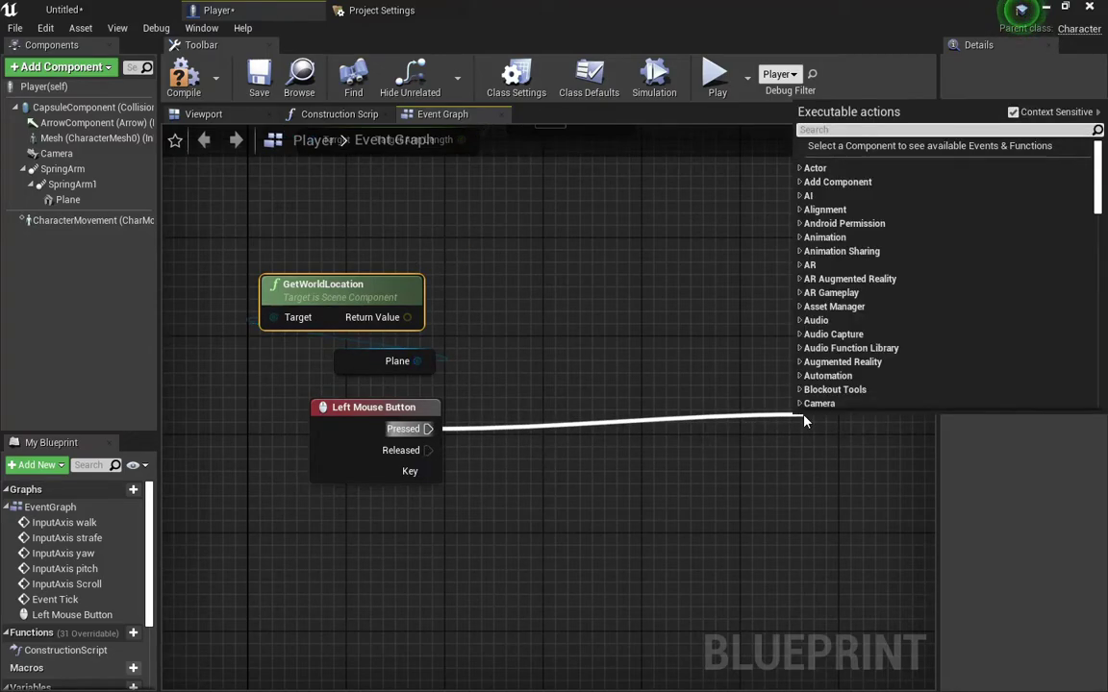
text(set ac)
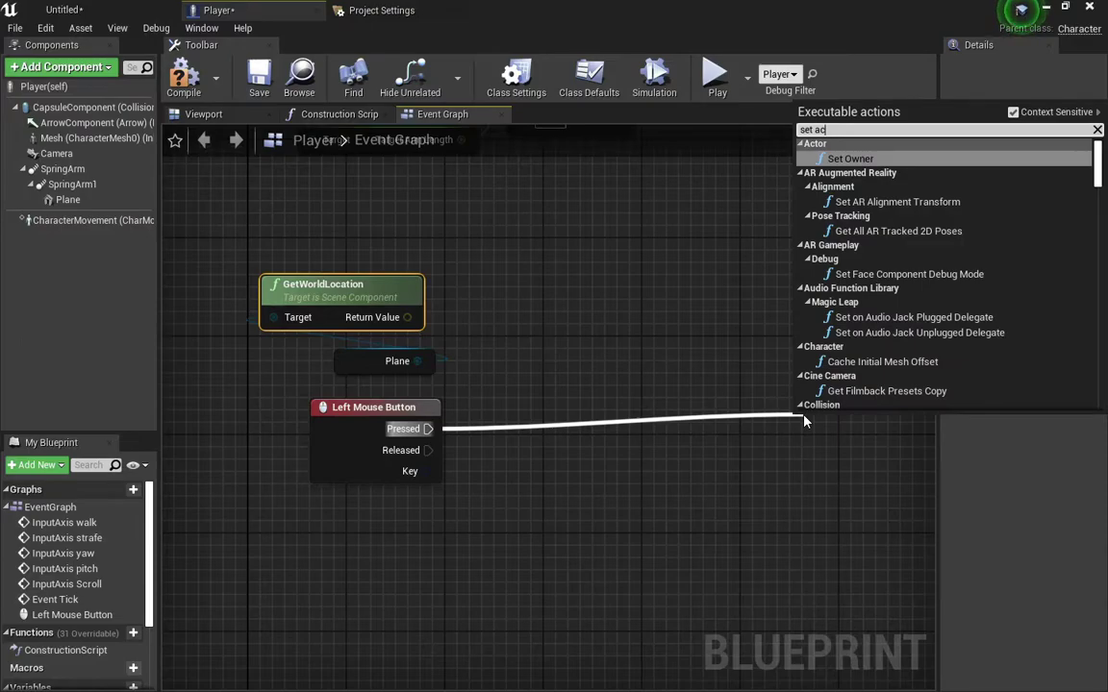
text(tor loca)
key(Return)
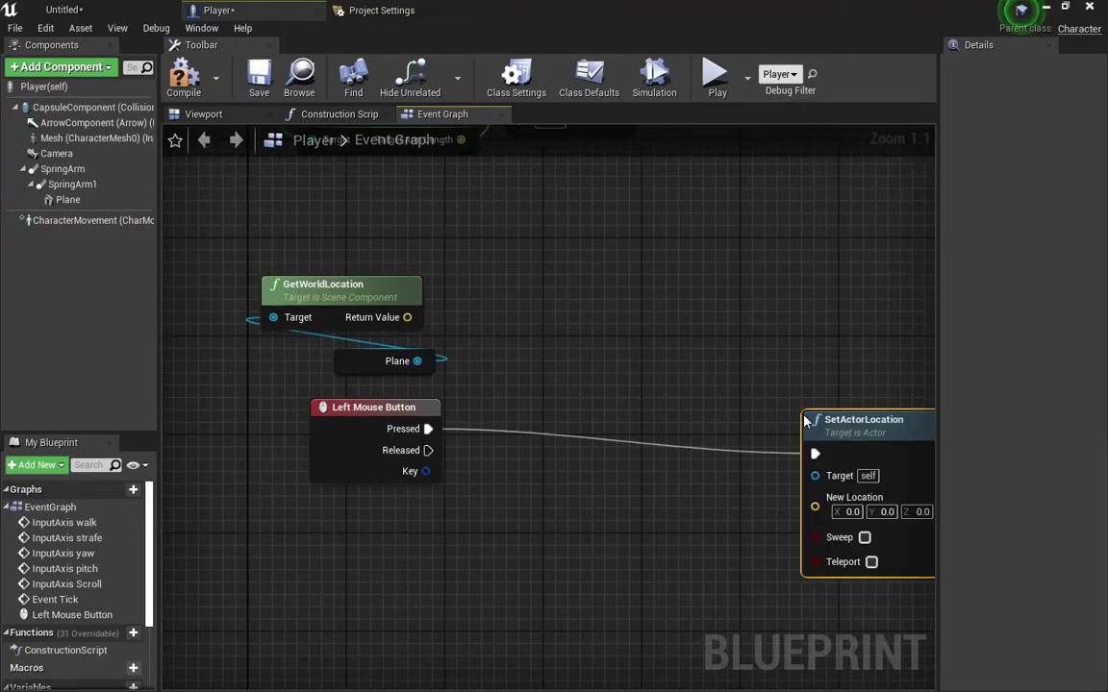
drag(806, 464, 646, 440)
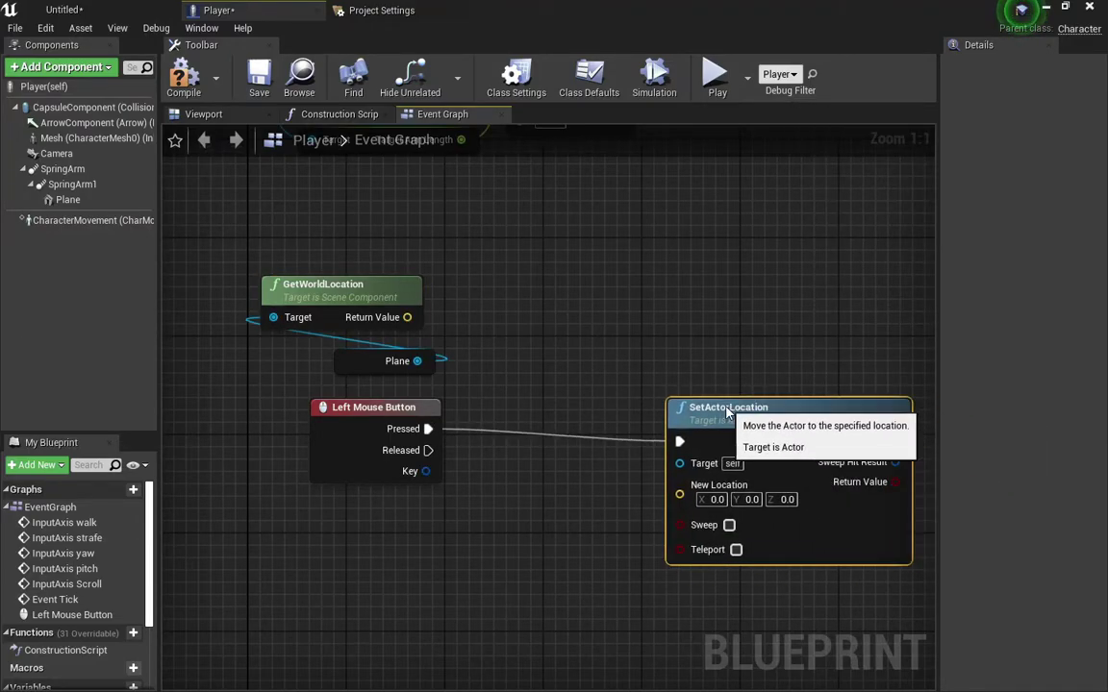
click(705, 514)
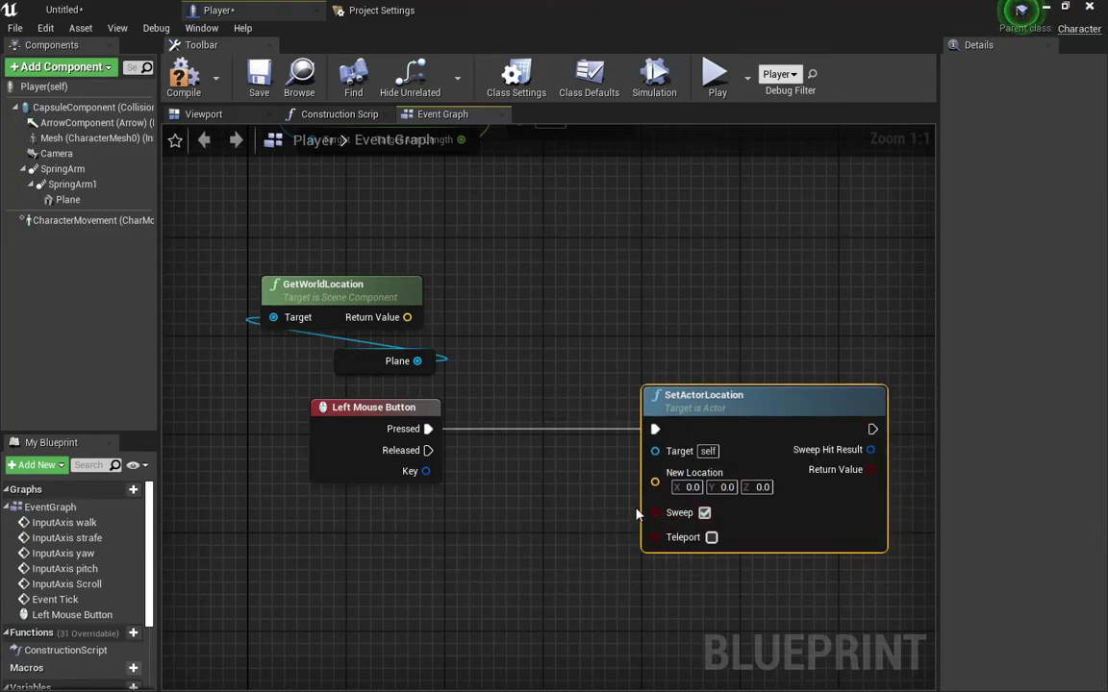
drag(655, 481, 394, 325)
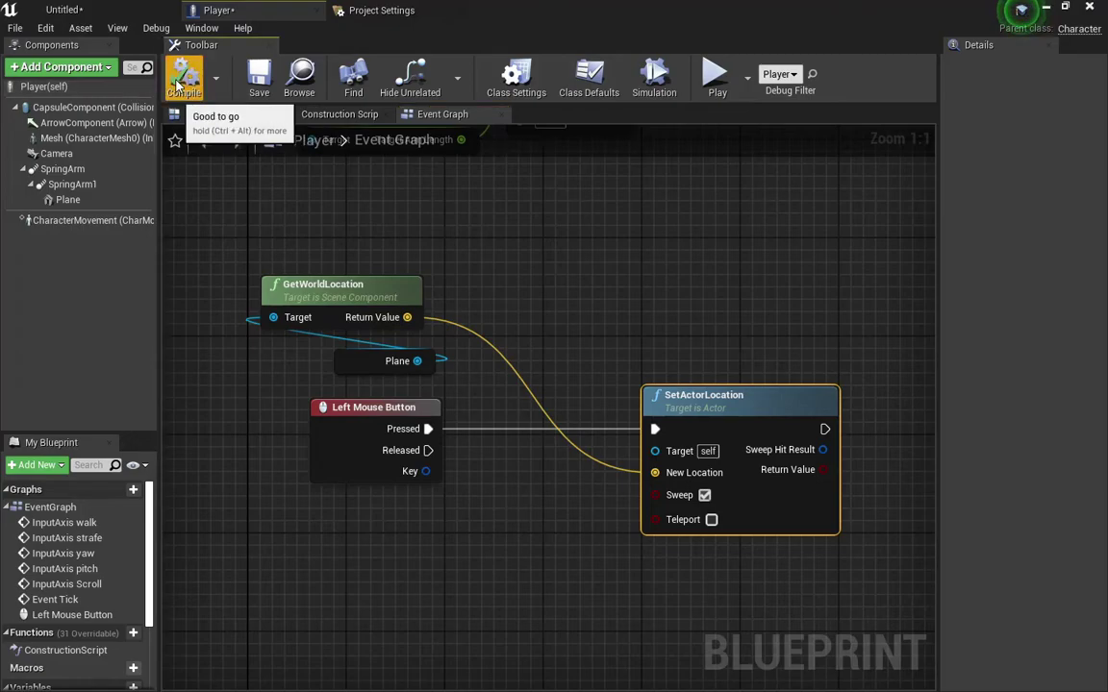
Step: Play the Untitled level fullscreen to try click-teleporting, then return to the Player blueprint tab
click(114, 8)
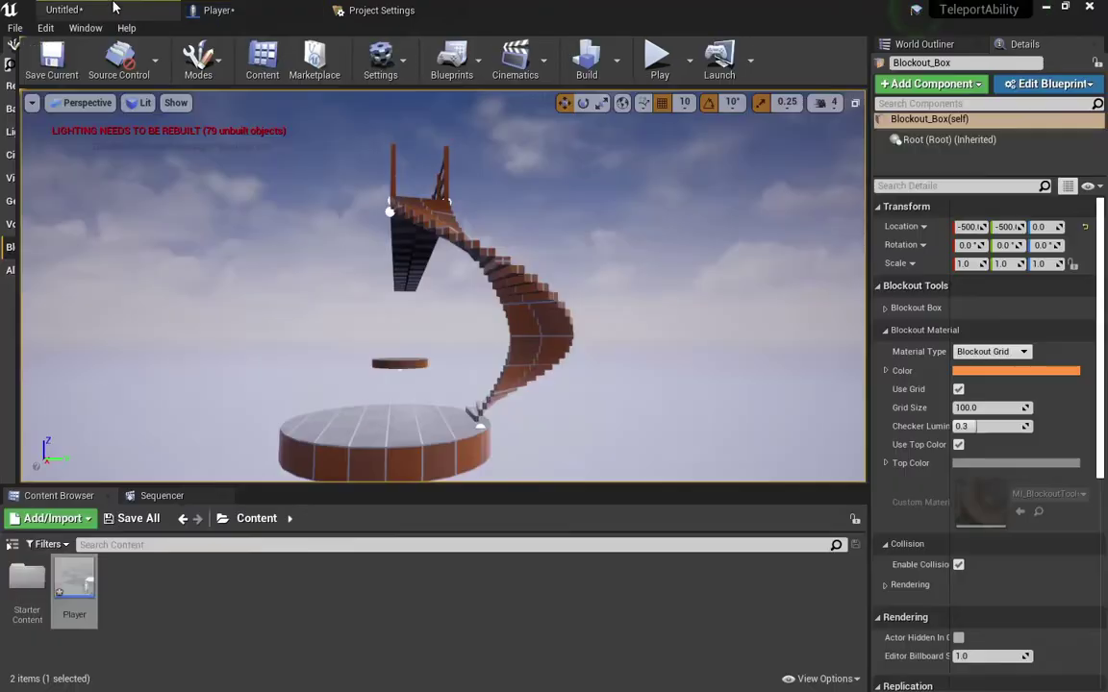
right_drag(446, 334, 448, 339)
key(F11)
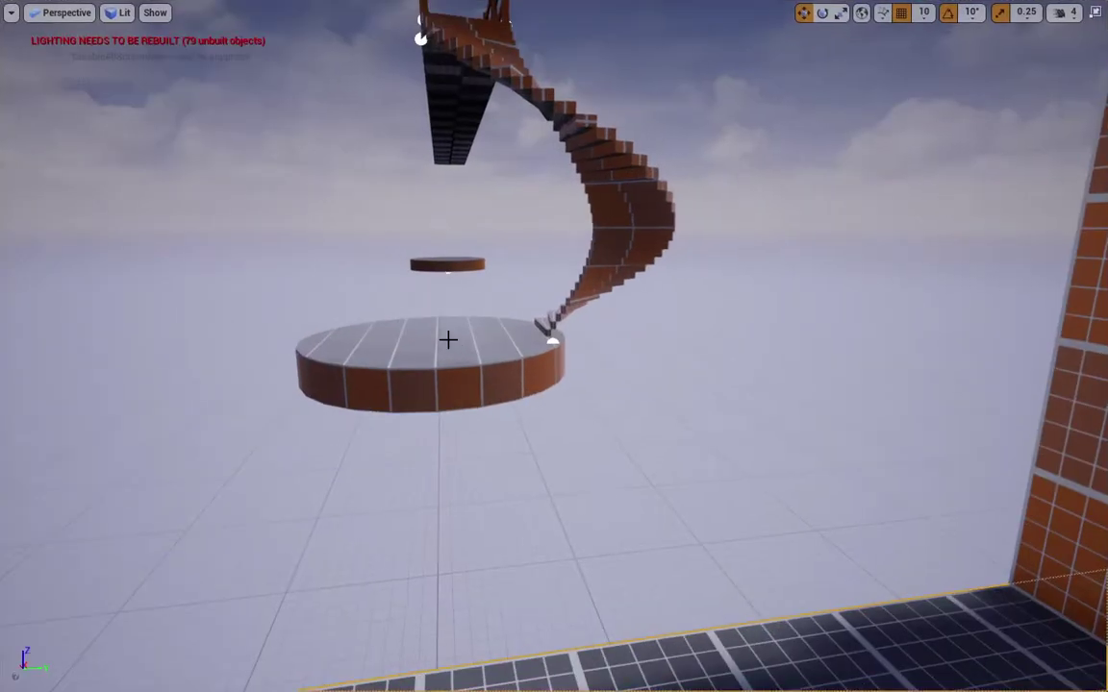
key(alt+p)
click(447, 338)
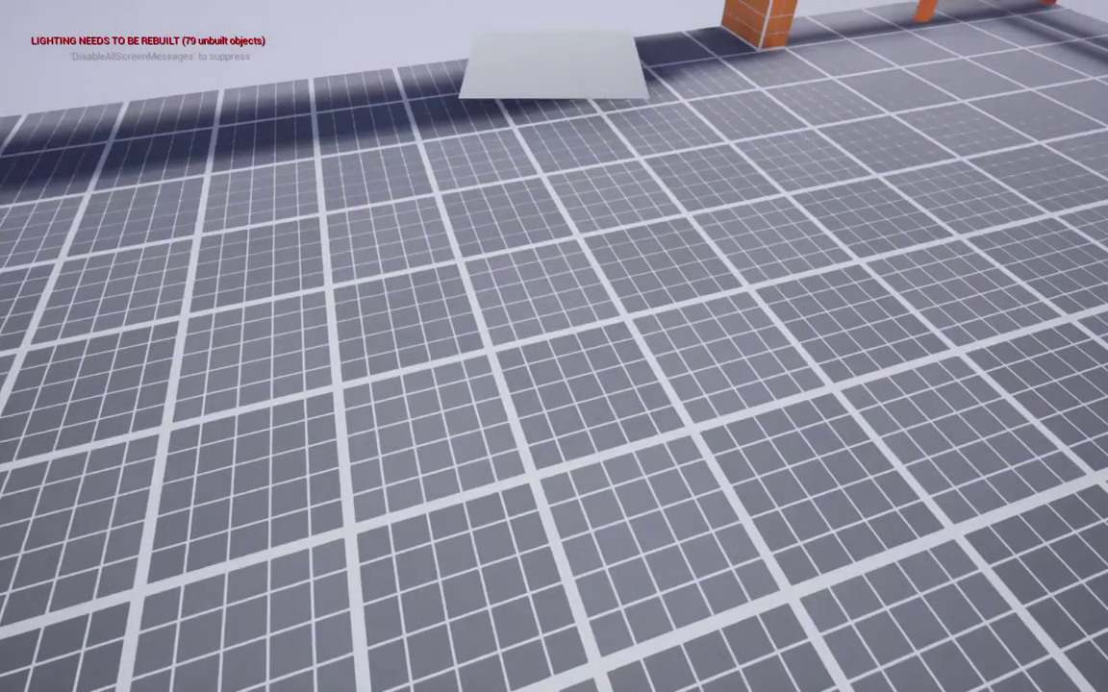
key(Escape)
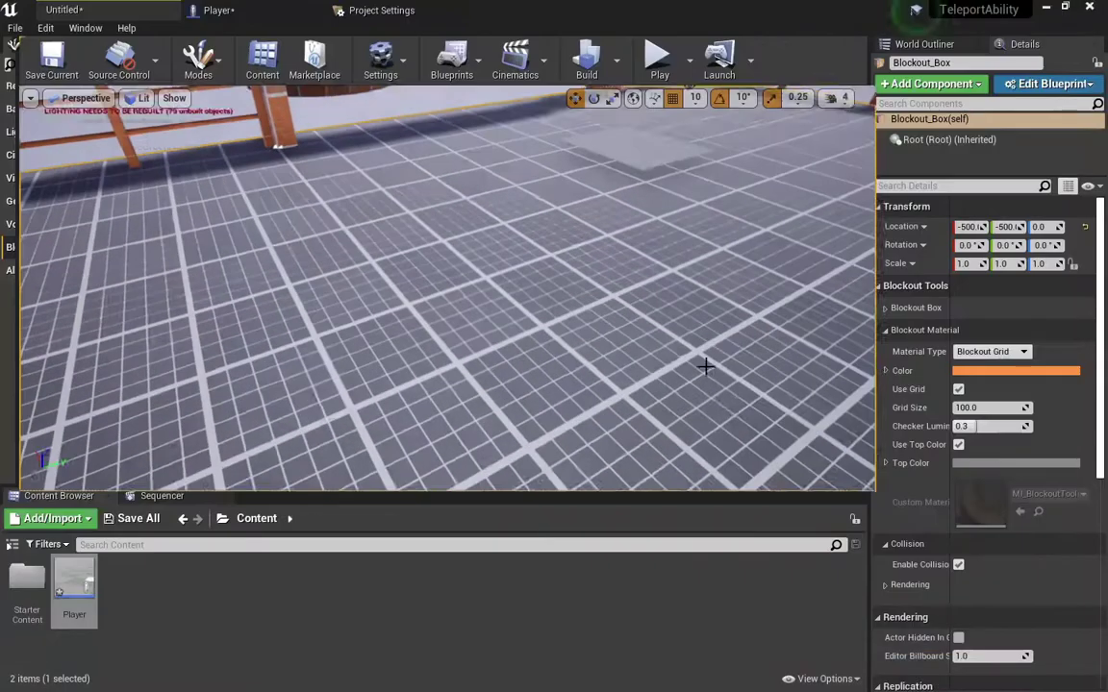
click(218, 10)
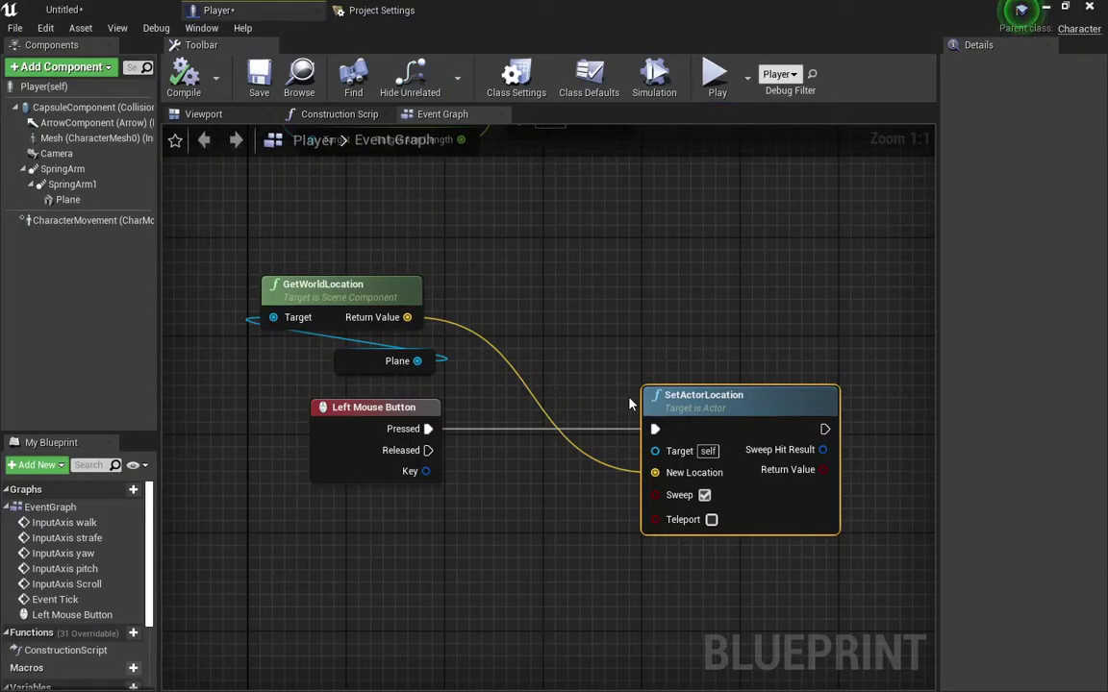
Step: Turn off Sweep on SetActorLocation, then walk the player forward past the brick arch in a playtest
click(704, 495)
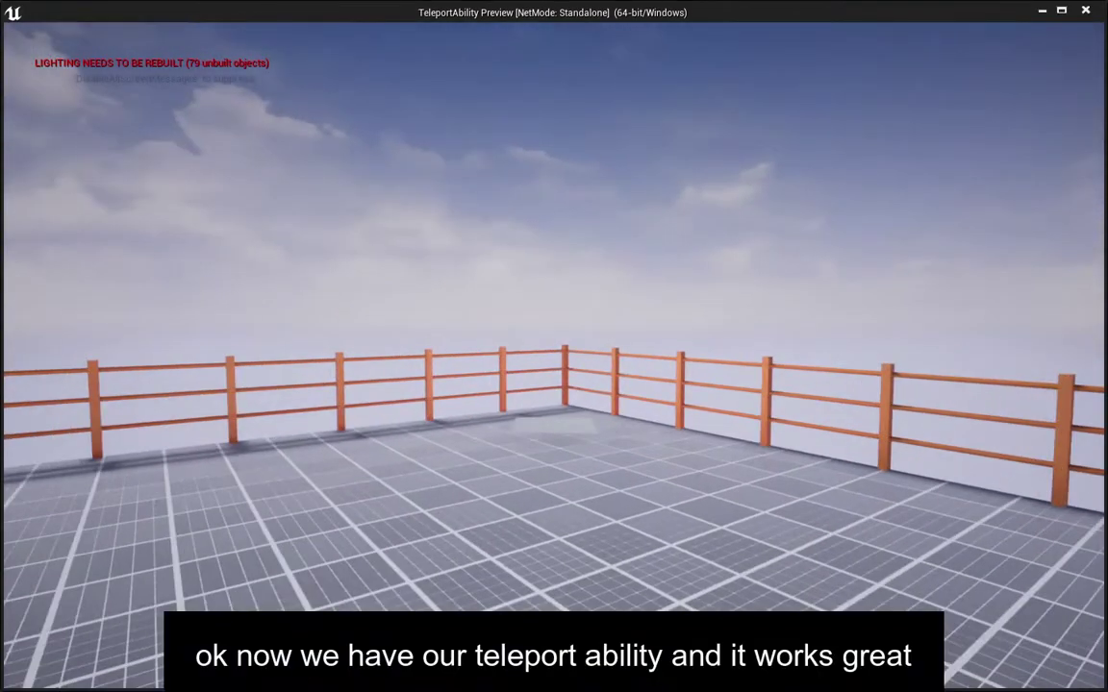
key(e)
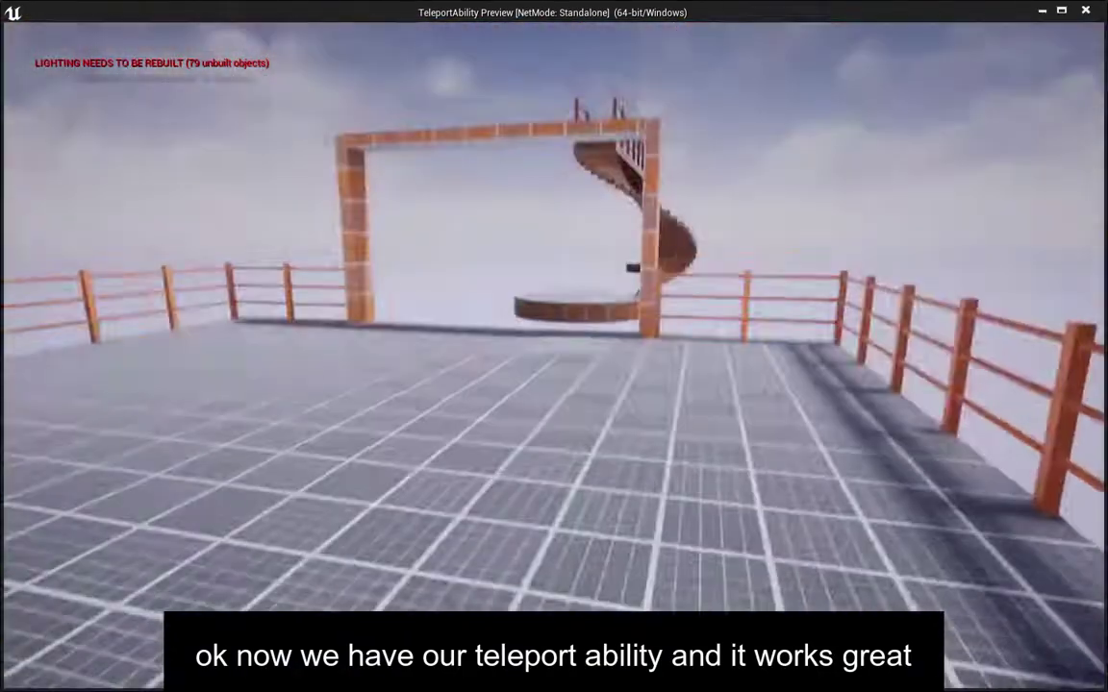
key(e)
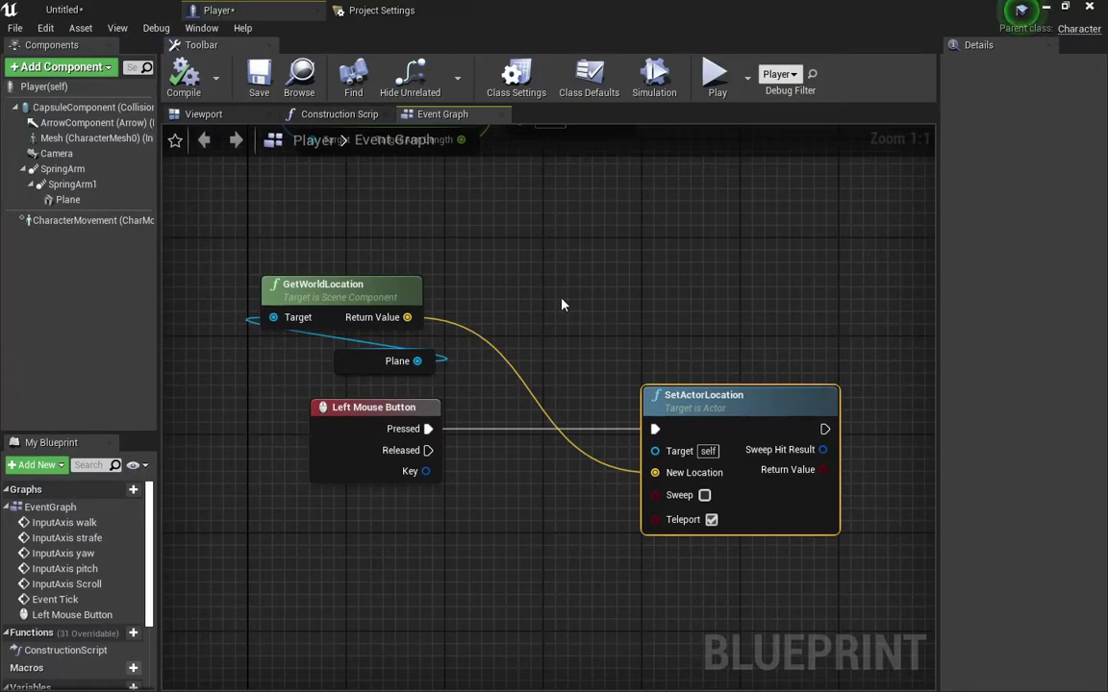
Step: Review the teleport nodes in the Player Event Graph, then switch to the Untitled level editor
scroll(512, 385, down, 5)
scroll(508, 421, up, 1)
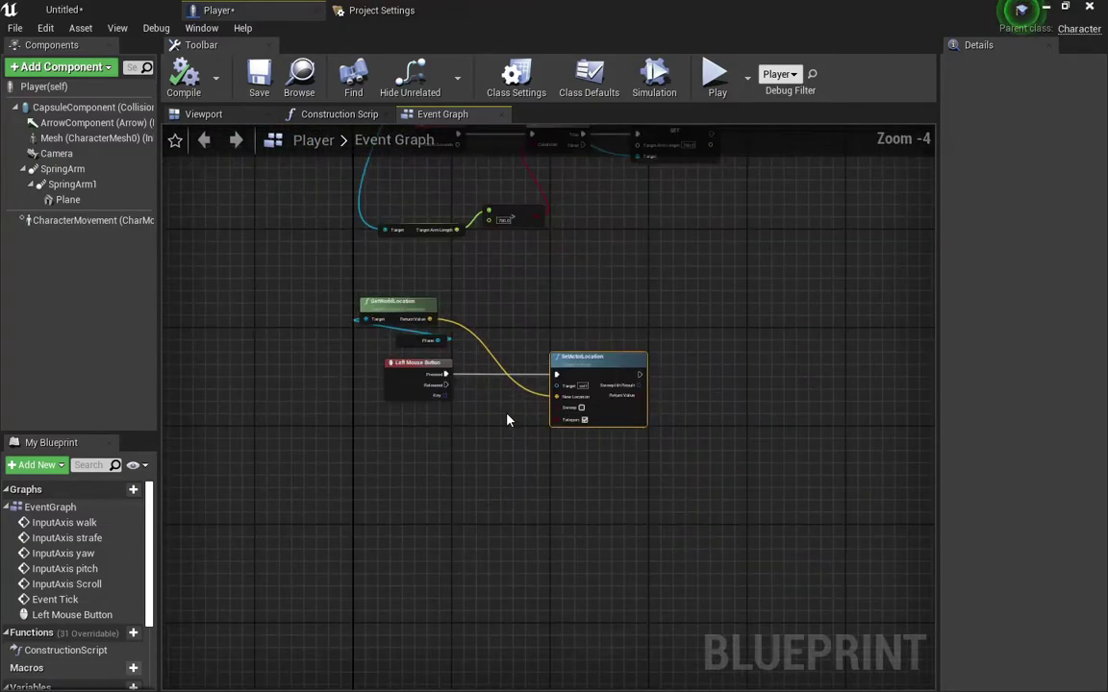
scroll(508, 421, up, 4)
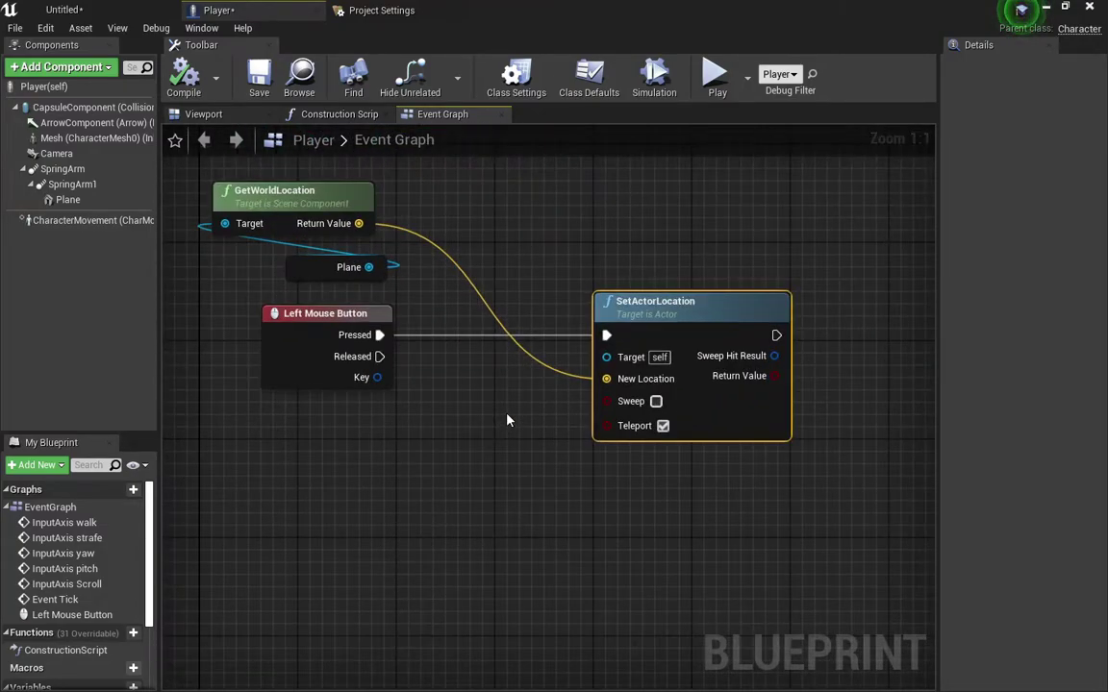
right_drag(323, 251, 347, 354)
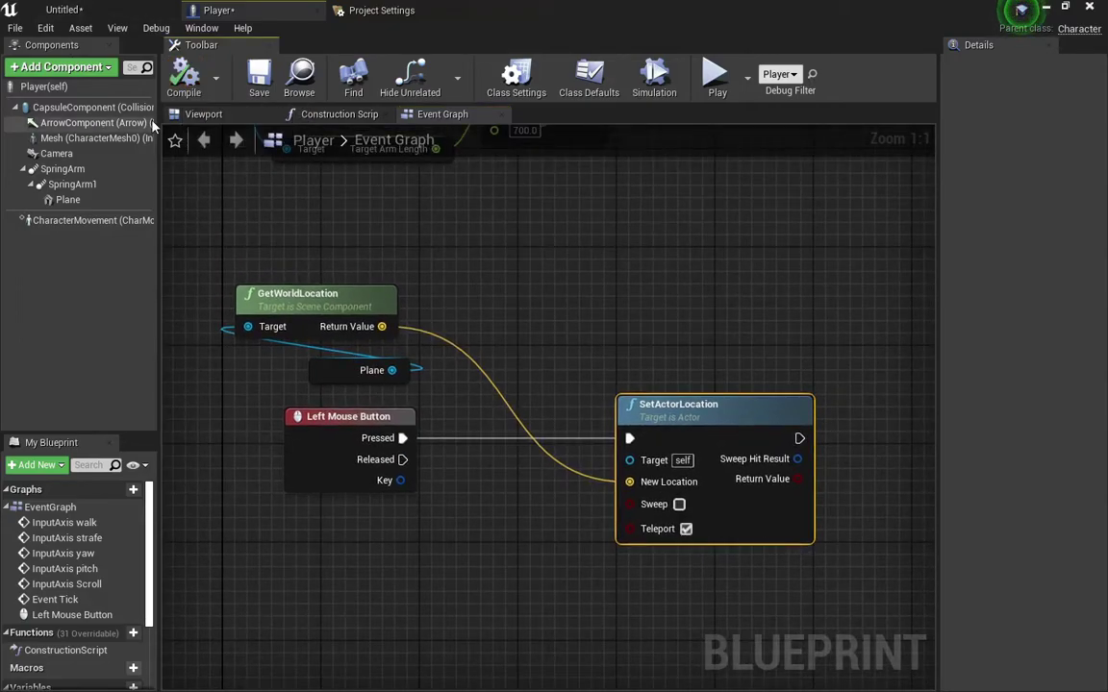
click(63, 10)
click(220, 10)
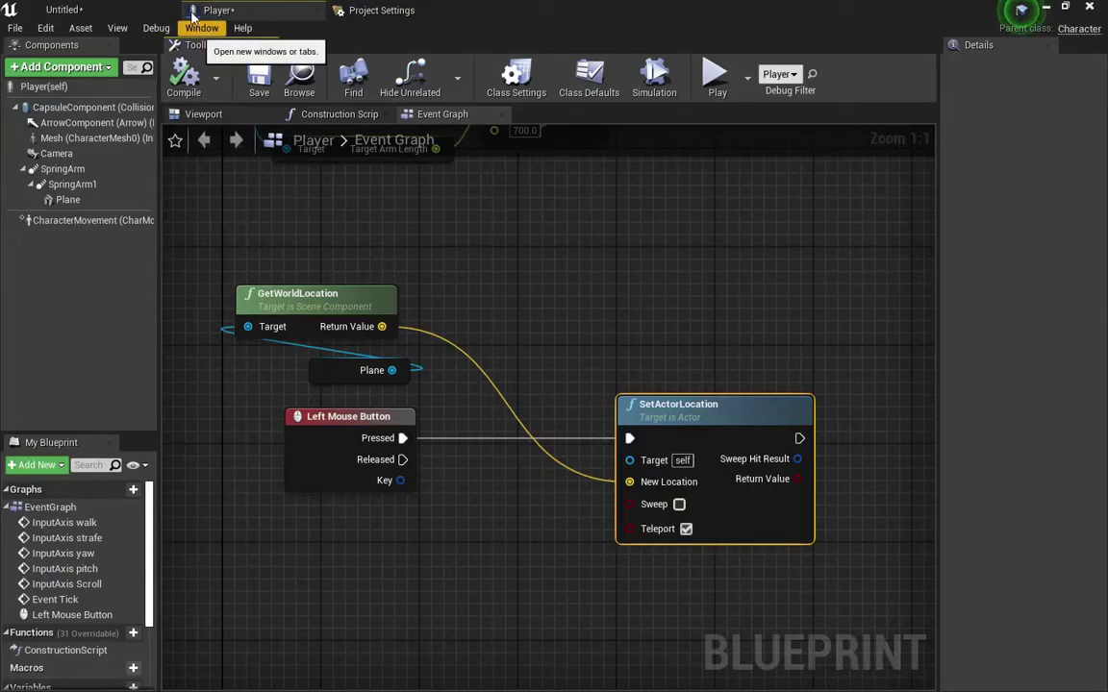
click(148, 8)
key(alt+p)
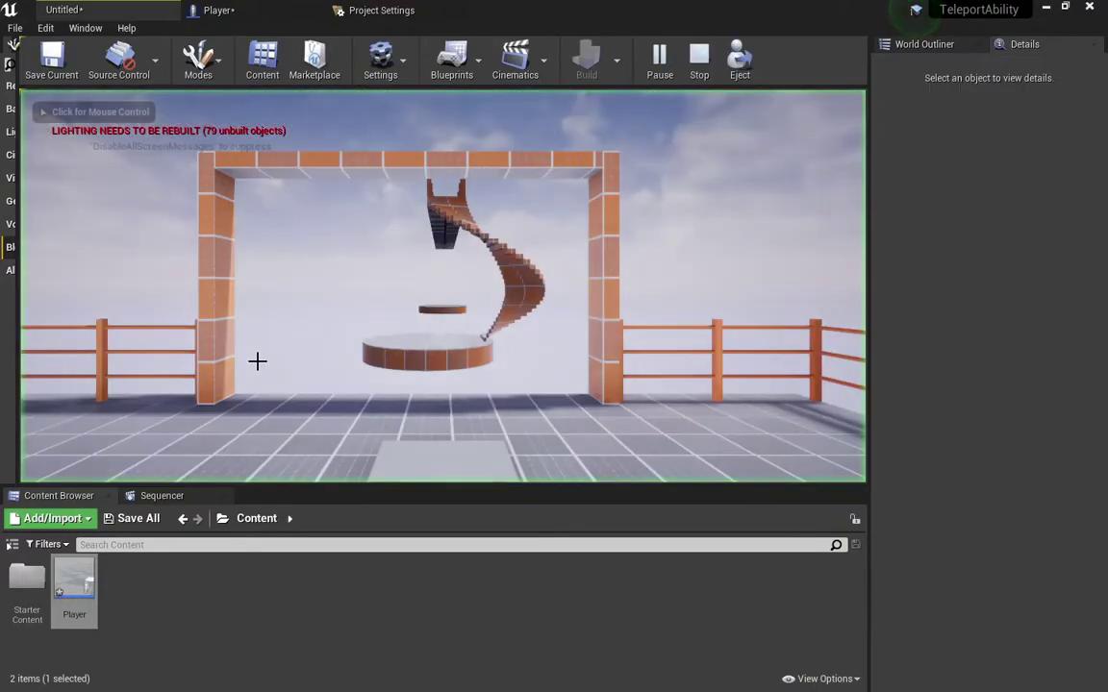
click(257, 360)
key(F11)
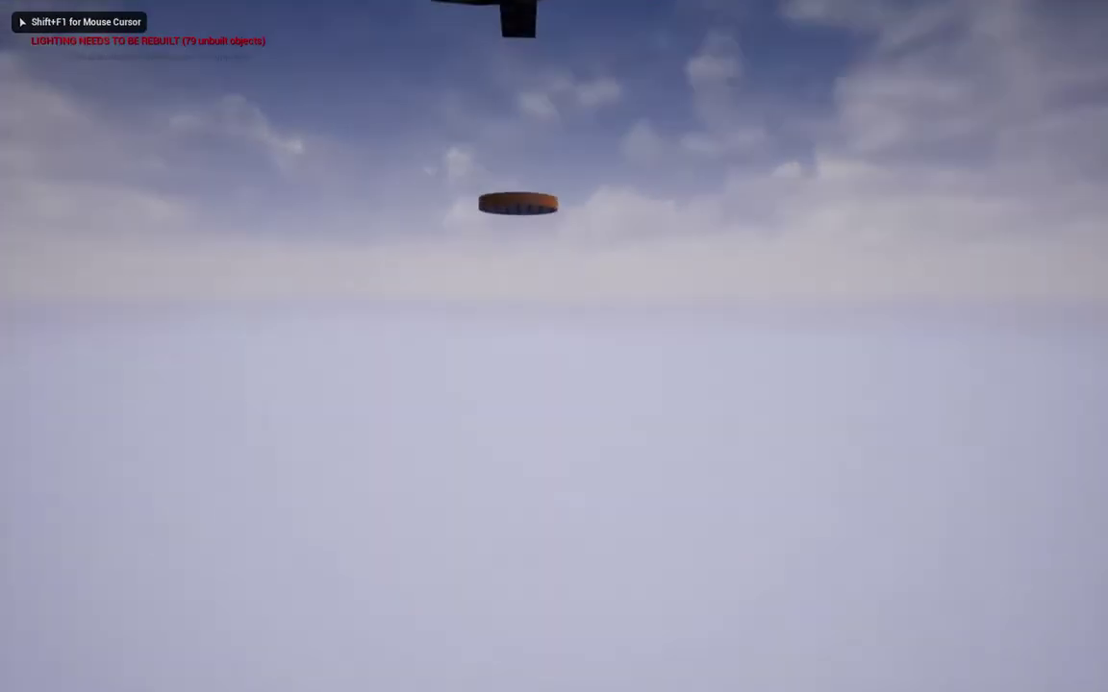
key(Escape)
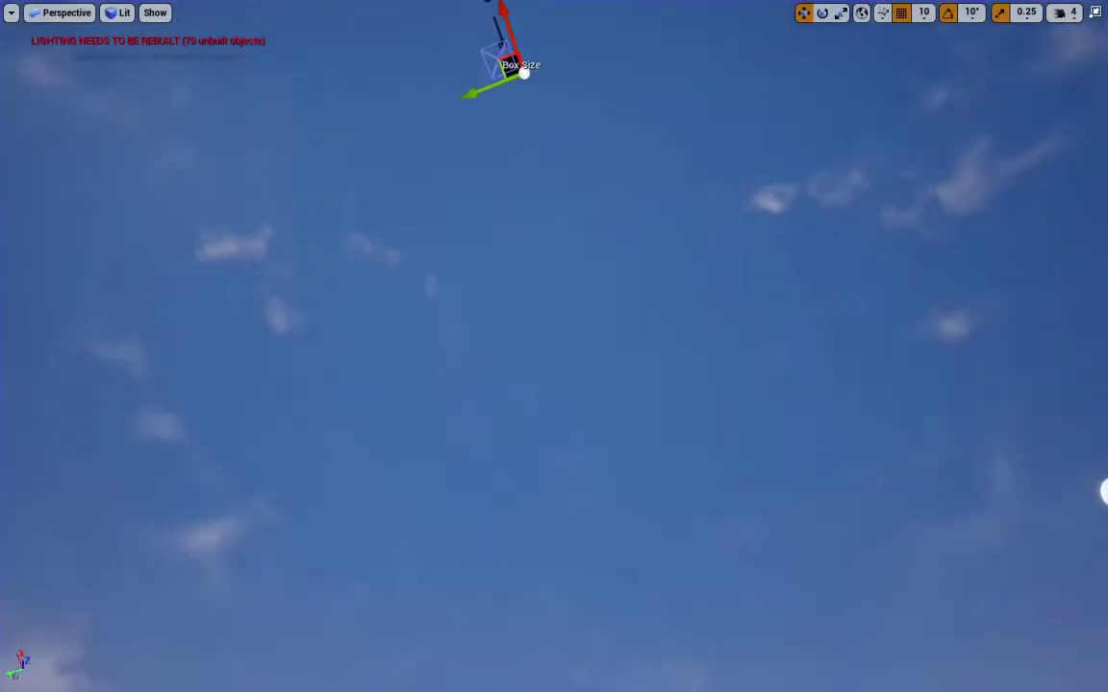
key(alt+p)
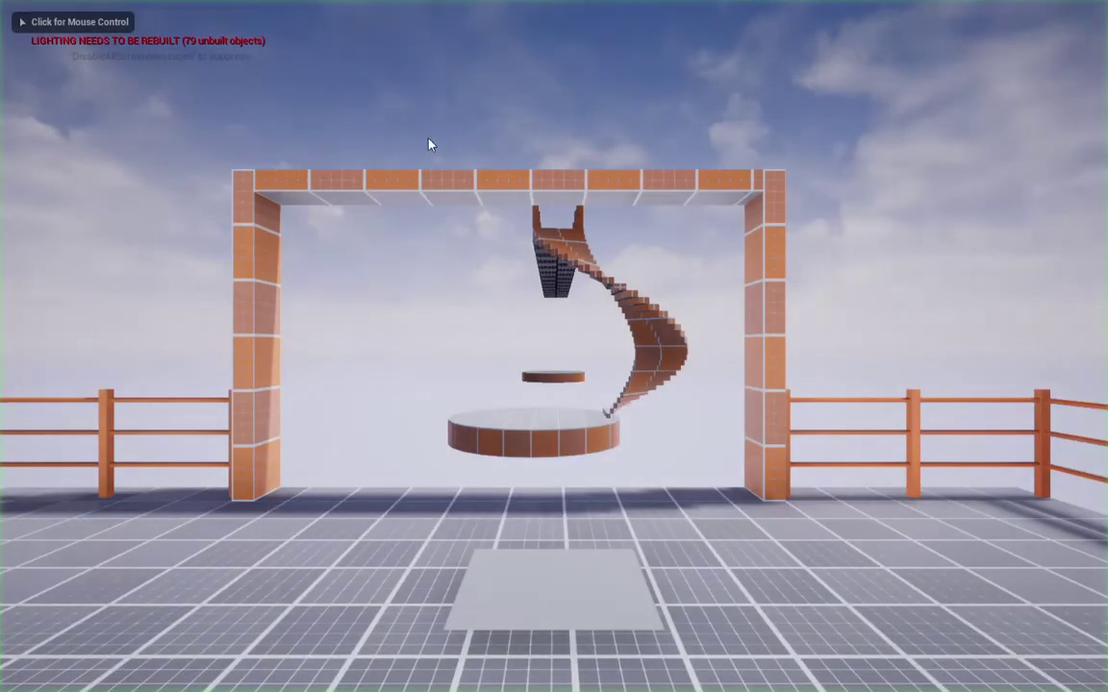
click(430, 143)
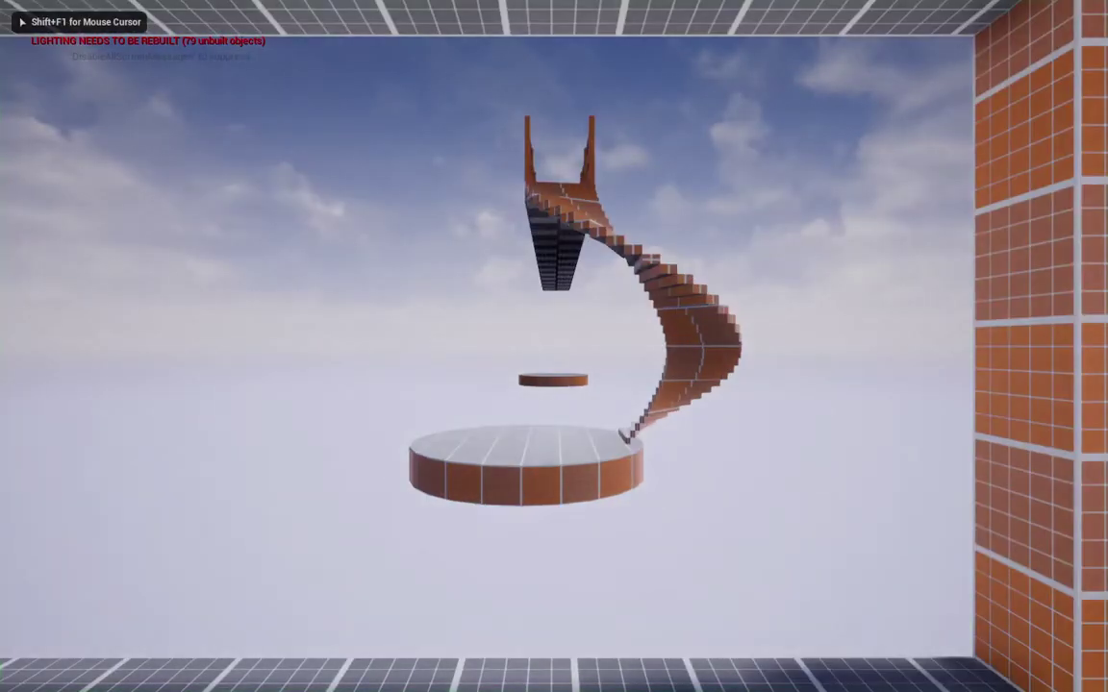
key(w)
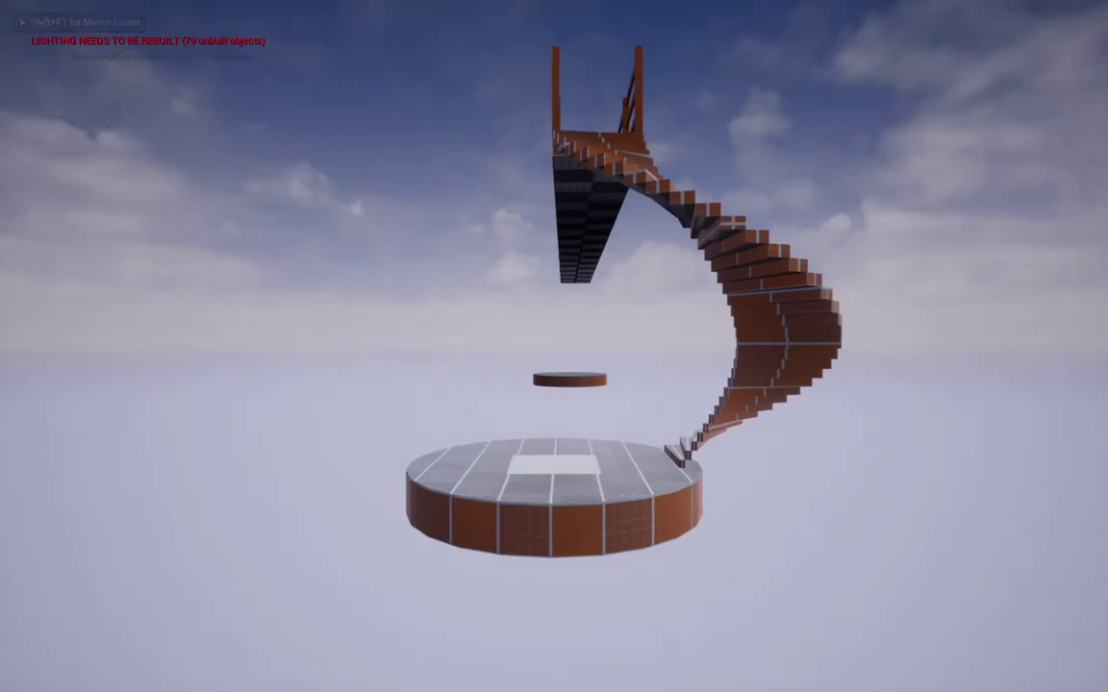
key(w)
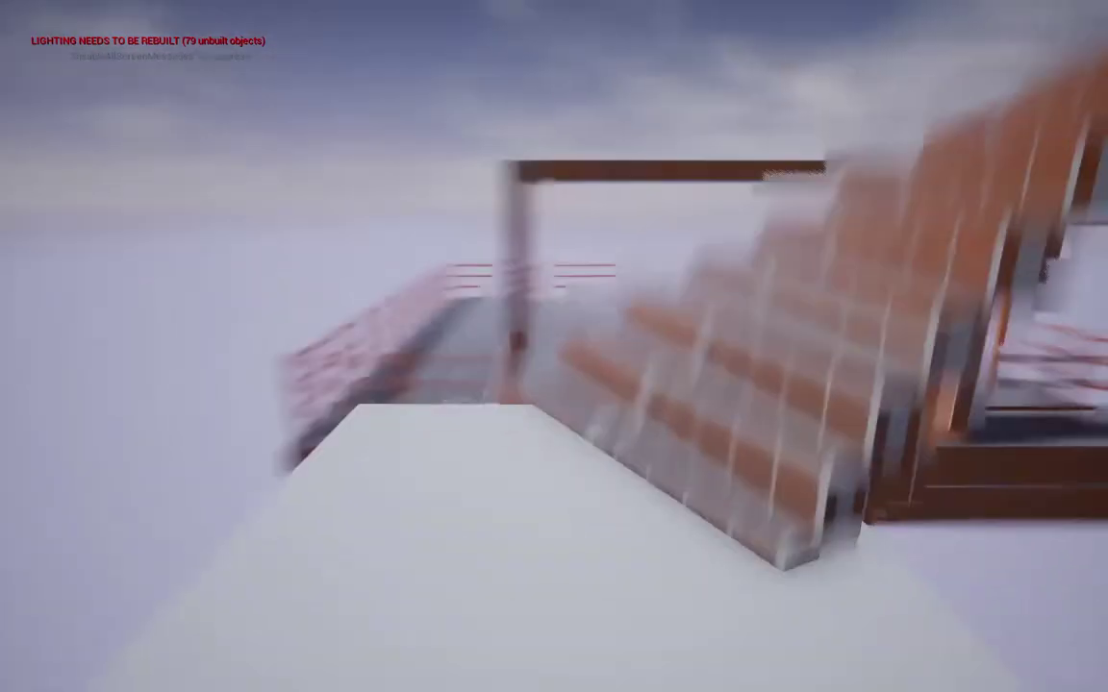
key(w)
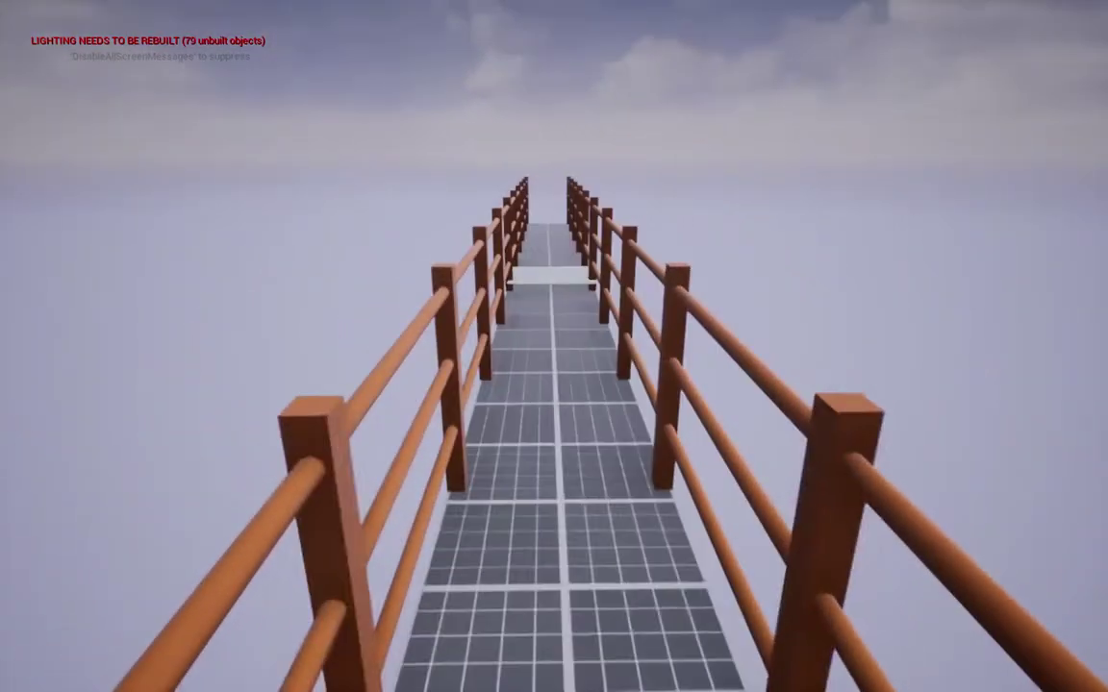
key(w)
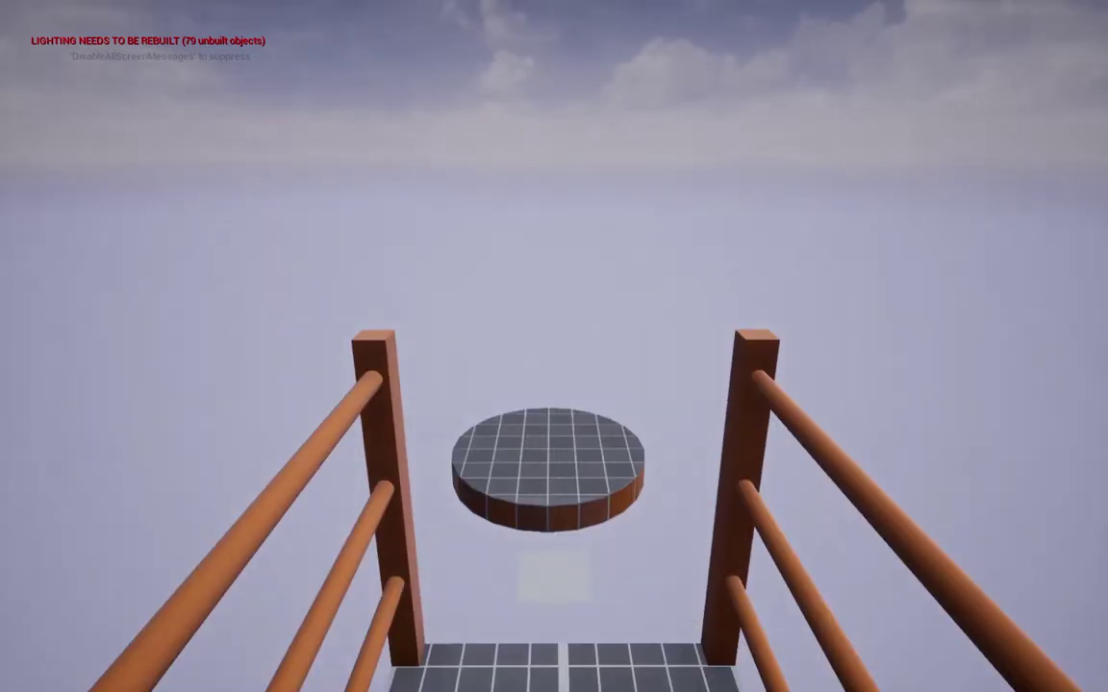
key(w)
key(w)
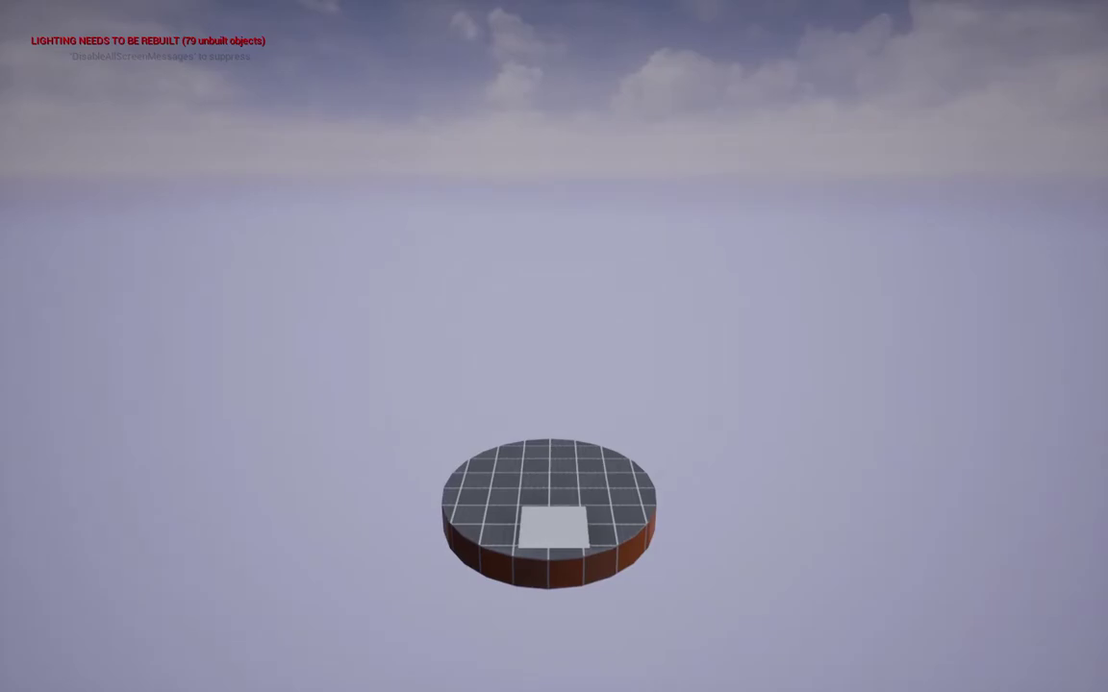
key(w)
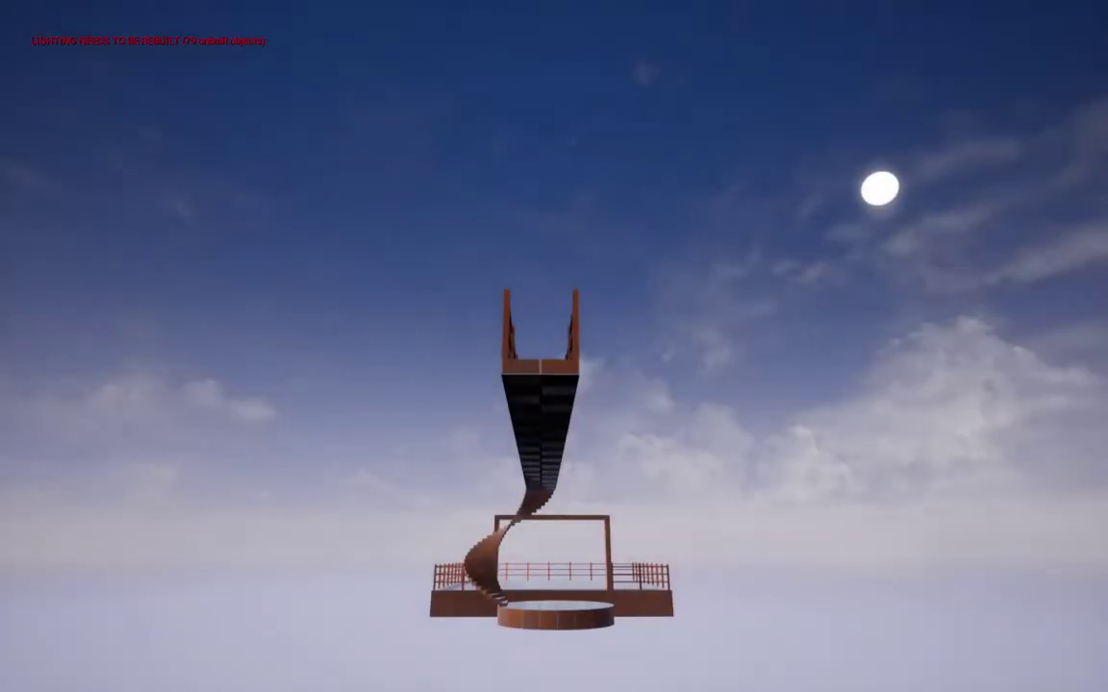